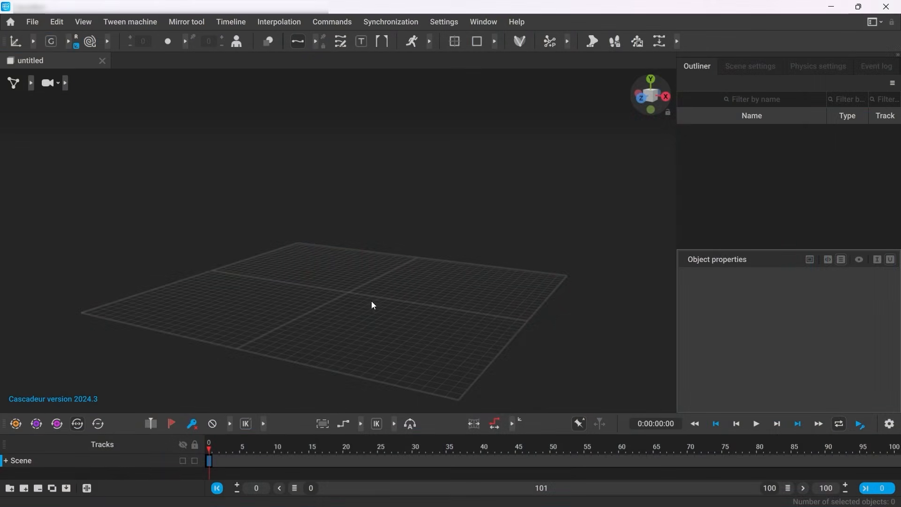
Step: Open the CASCY sample character from the built-in models
{"action": "left_click", "coordinate": [10, 22]}
{"action": "left_click", "coordinate": [226, 227]}
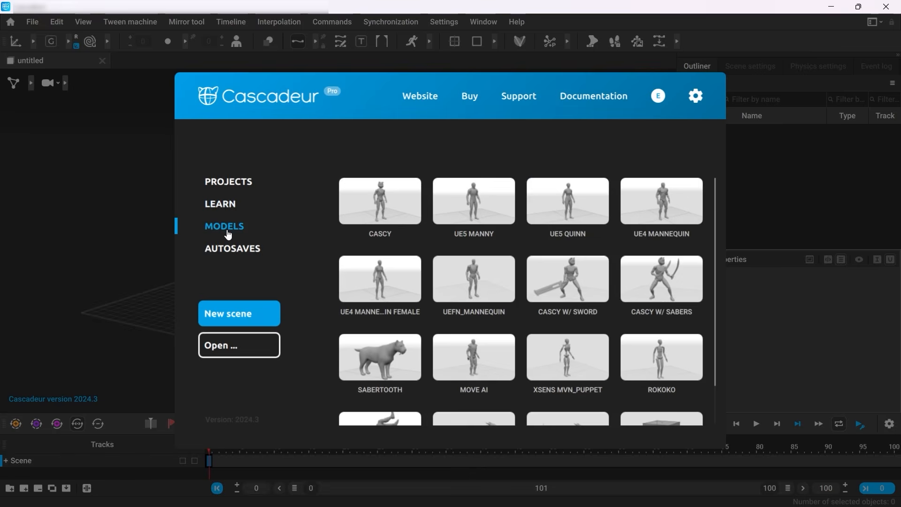
{"action": "left_click", "coordinate": [379, 210]}
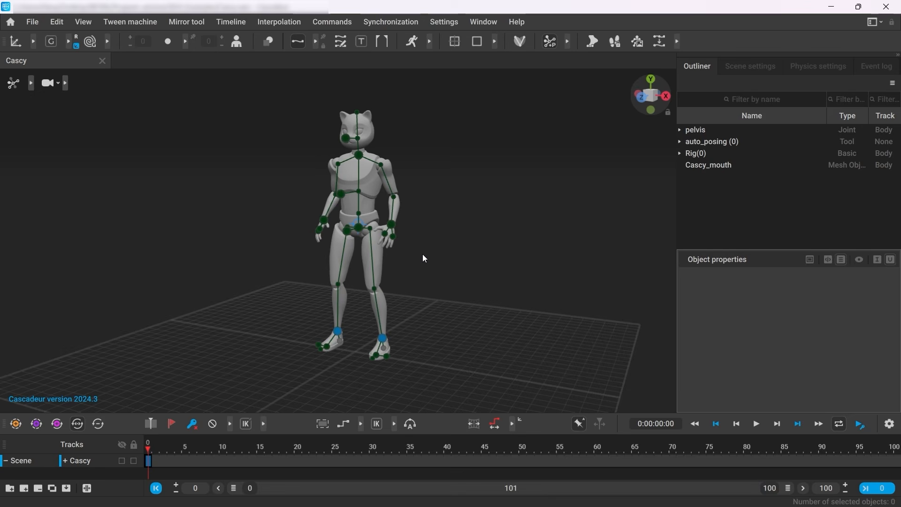
Step: Split the scene into two viewports and switch the front-view one to AutoPosing mode, with the whole character framed
{"action": "left_click", "coordinate": [495, 42]}
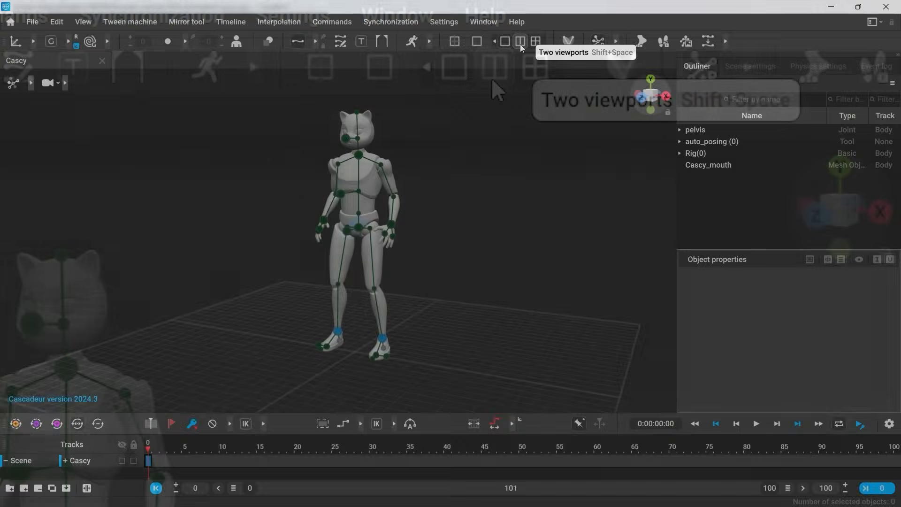
{"action": "left_click", "coordinate": [493, 80]}
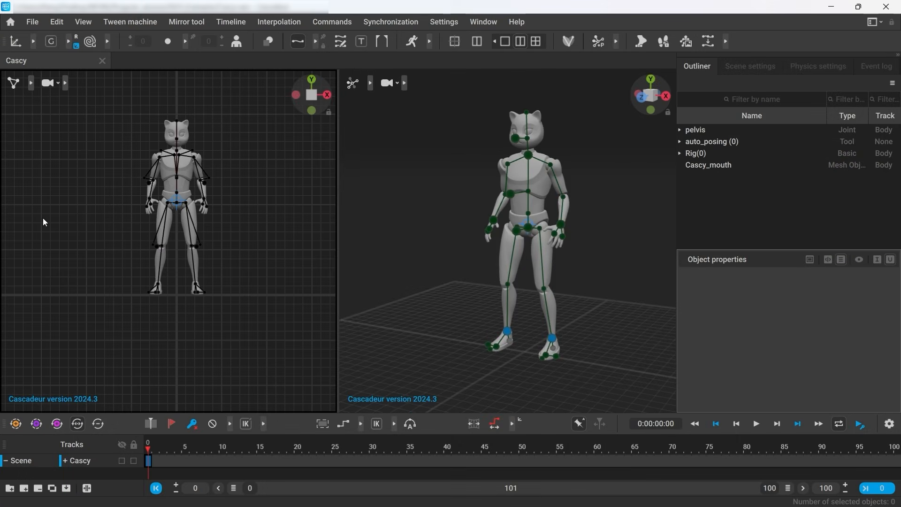
{"action": "left_click", "coordinate": [30, 84]}
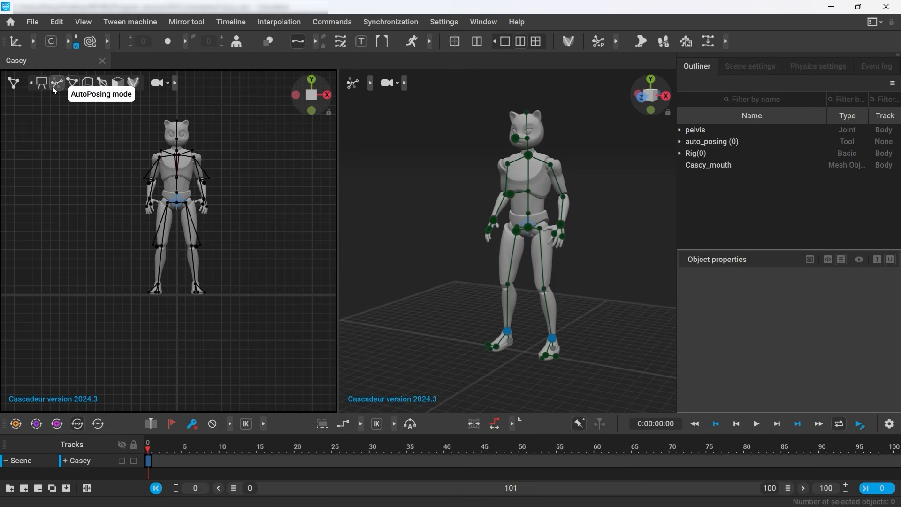
{"action": "left_click", "coordinate": [53, 86]}
{"action": "left_click", "coordinate": [31, 84]}
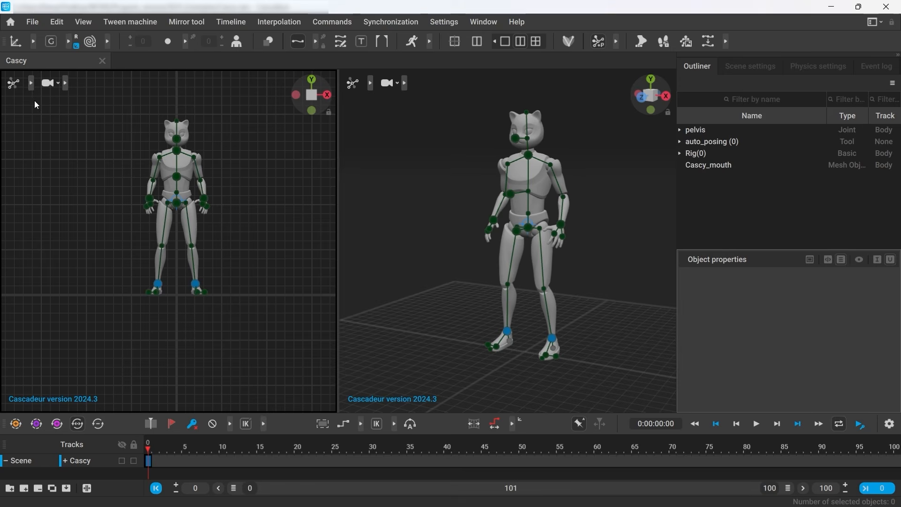
{"action": "scroll", "coordinate": [313, 229], "scroll_direction": "up", "scroll_amount": 3}
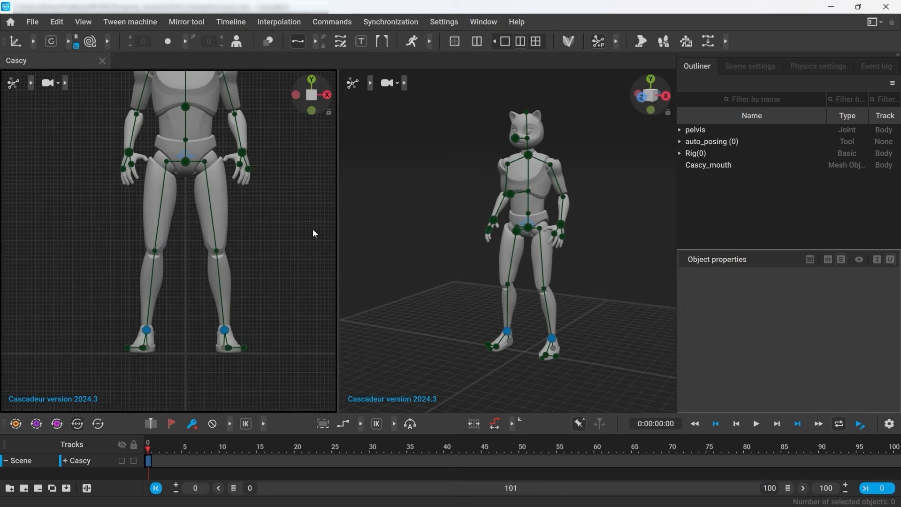
{"action": "scroll", "coordinate": [291, 258], "scroll_direction": "down", "scroll_amount": 5}
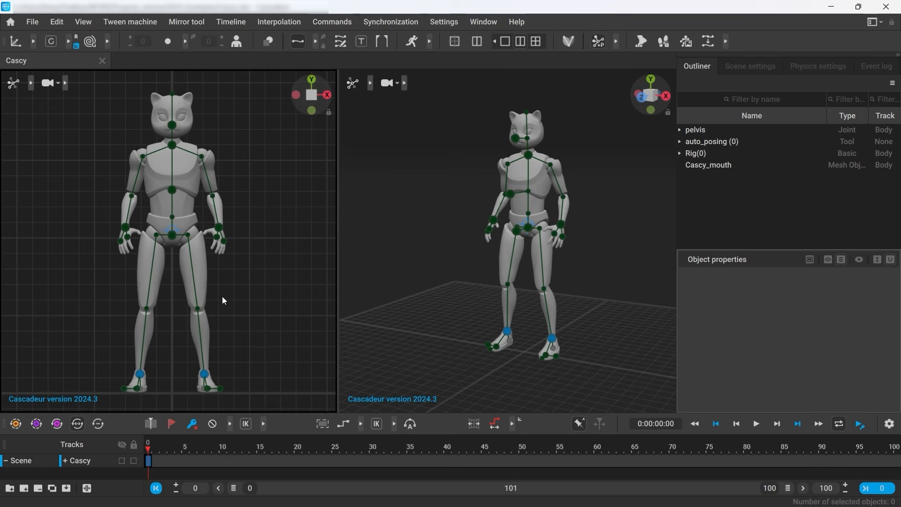
Step: Set the second viewport to an orthographic side view along the X axis and frame the whole character
{"action": "left_click", "coordinate": [667, 96]}
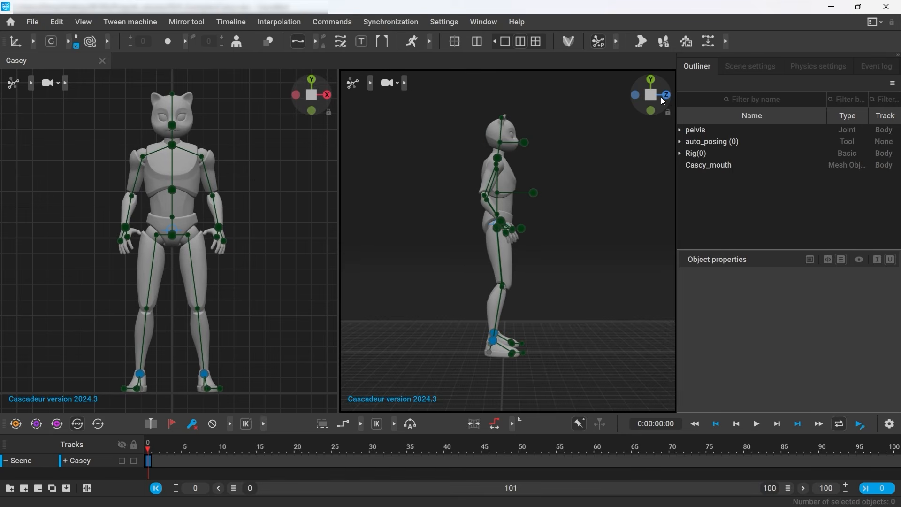
{"action": "left_click", "coordinate": [649, 95]}
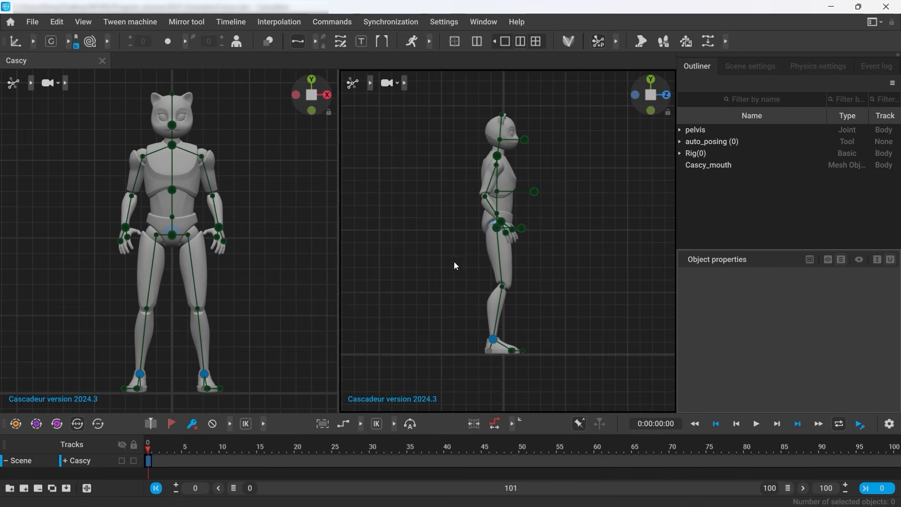
{"action": "scroll", "coordinate": [513, 269], "scroll_direction": "up", "scroll_amount": 3}
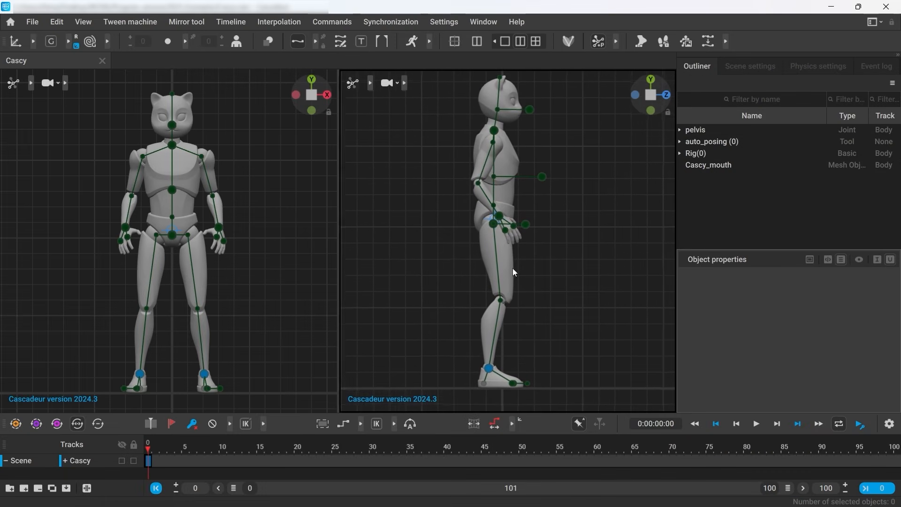
{"action": "middle_click_drag", "start_coordinate": [508, 258], "coordinate": [508, 259]}
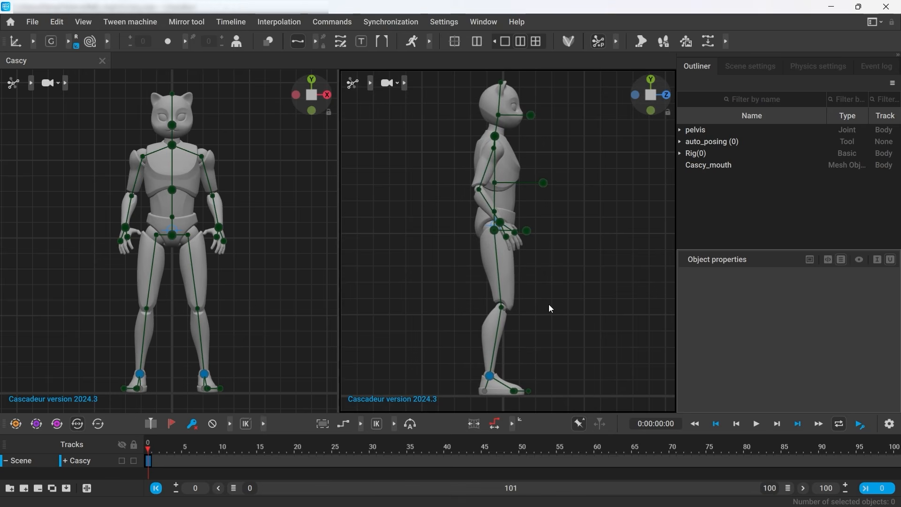
Step: Move the right and left foot controllers inward along X in the front view so the feet stand close together
{"action": "left_click", "coordinate": [141, 375]}
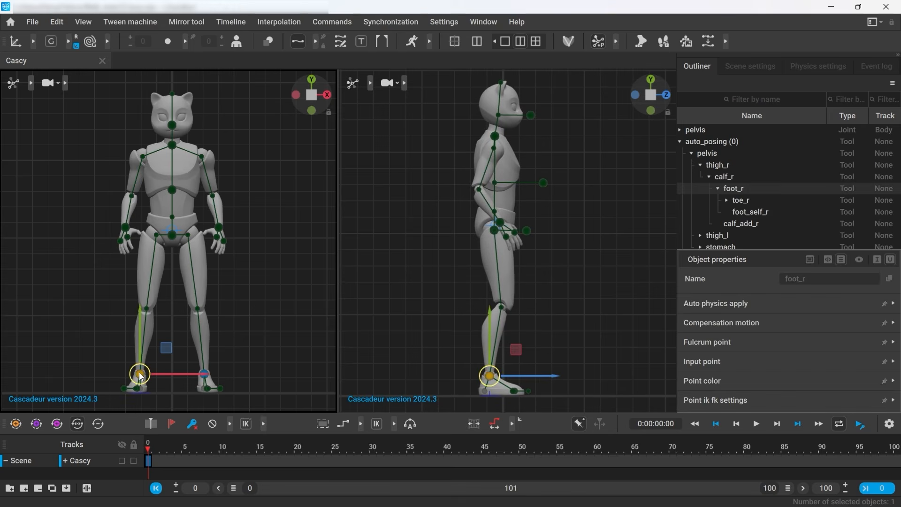
{"action": "mouse_move", "coordinate": [170, 374]}
{"action": "left_mouse_down"}
{"action": "mouse_move", "coordinate": [221, 377]}
{"action": "mouse_move", "coordinate": [179, 373]}
{"action": "left_mouse_up"}
{"action": "left_click", "coordinate": [196, 384]}
{"action": "left_click", "coordinate": [205, 375]}
{"action": "left_click", "coordinate": [200, 381]}
{"action": "left_click", "coordinate": [159, 374]}
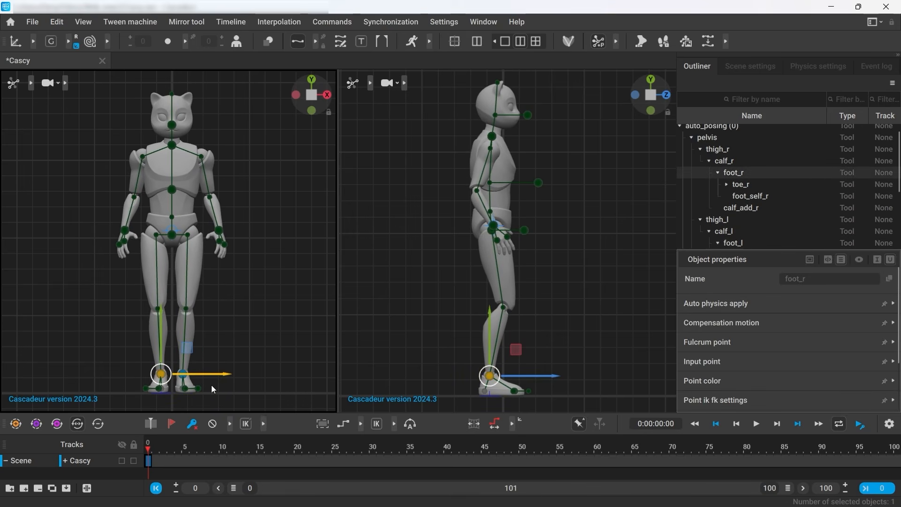
{"action": "left_click", "coordinate": [263, 385]}
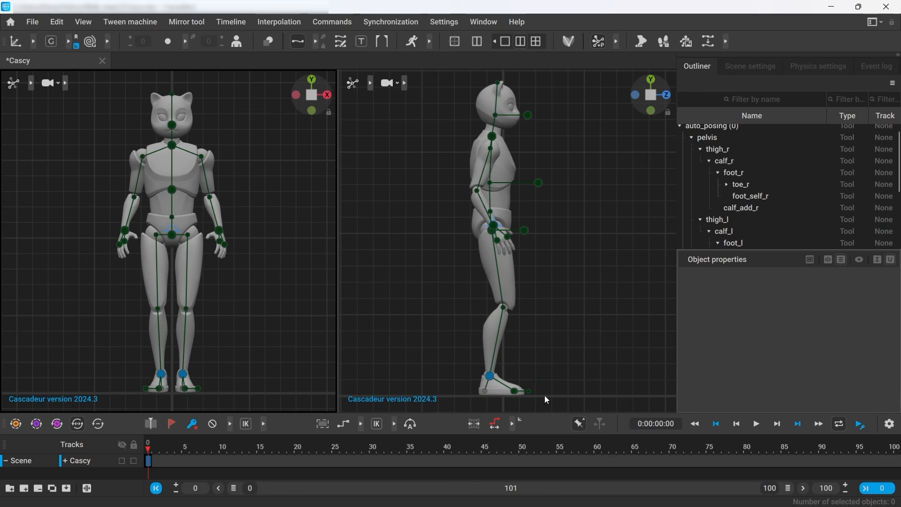
Step: Try to move the right foot controller forward along Z in the side view, and undo the move
{"action": "left_click", "coordinate": [488, 379]}
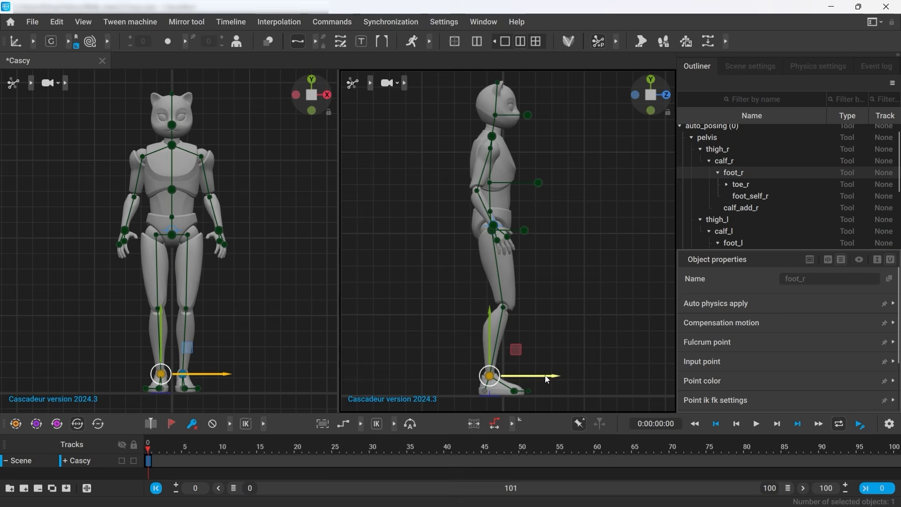
{"action": "left_click_drag", "start_coordinate": [549, 379], "coordinate": [613, 378]}
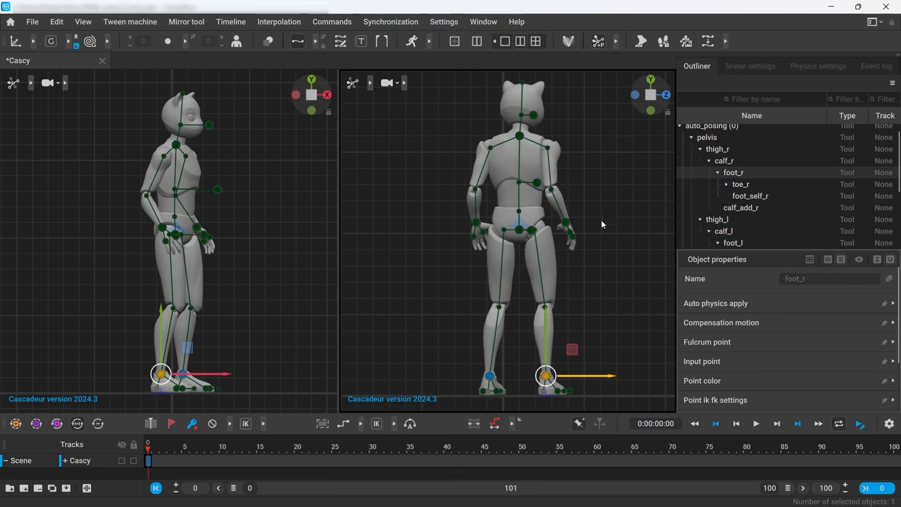
{"action": "left_click", "coordinate": [583, 263]}
{"action": "key", "text": "ctrl+z"}
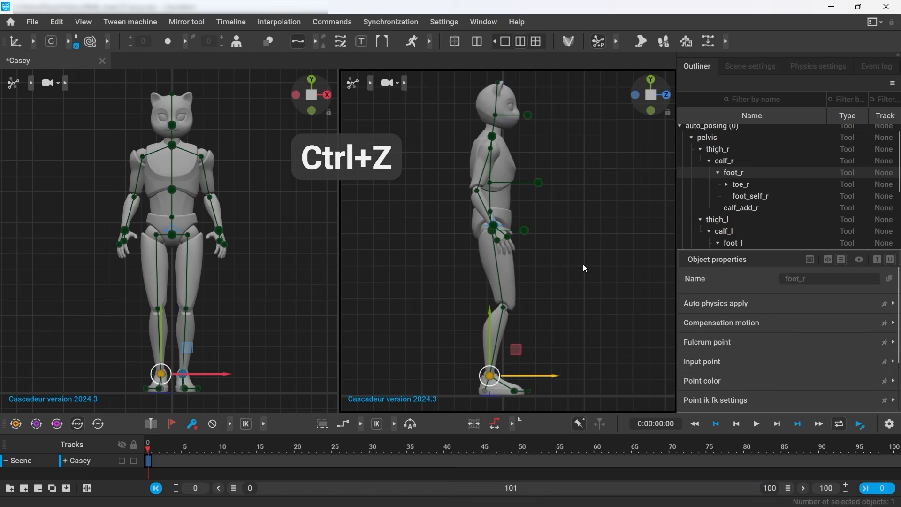
{"action": "left_click", "coordinate": [583, 264]}
Step: Select the chest and head direction controllers together and activate them so they hold the upper body's direction
{"action": "left_click", "coordinate": [544, 183], "text": "shift"}
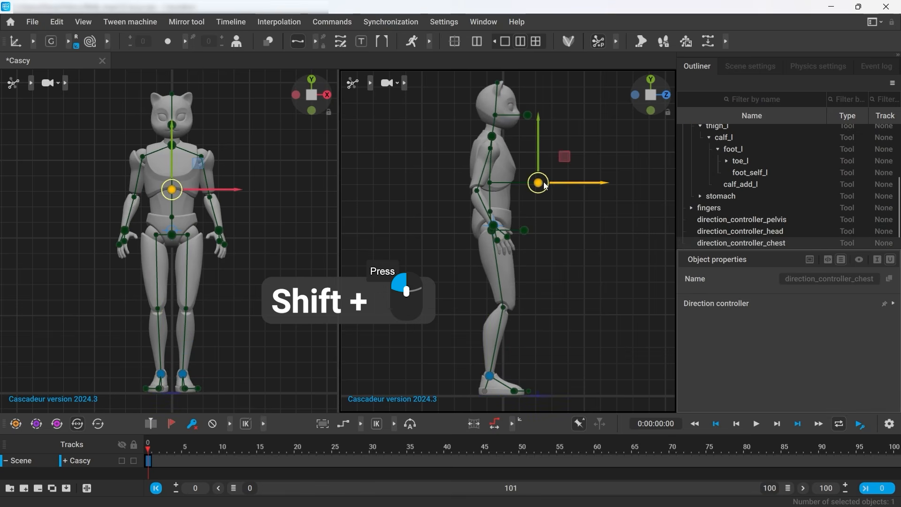
{"action": "left_click", "coordinate": [529, 115], "text": "shift"}
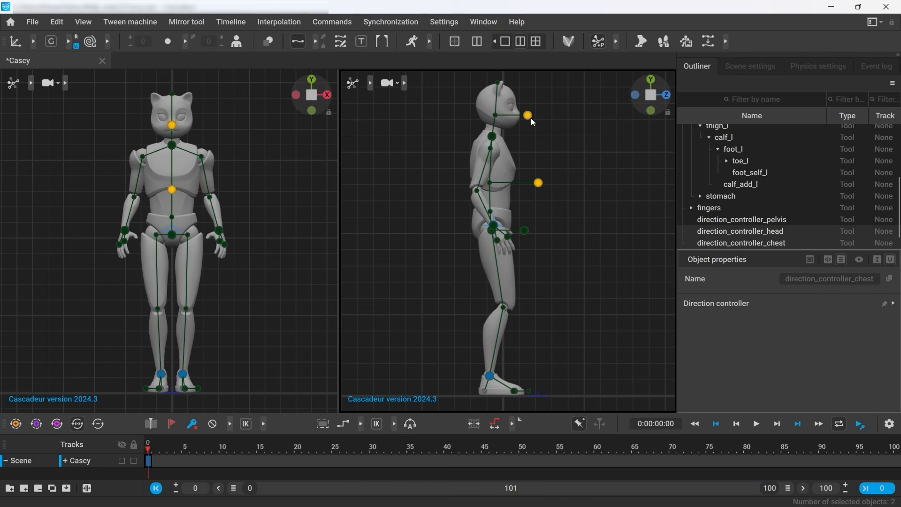
{"action": "key", "text": "shift+z"}
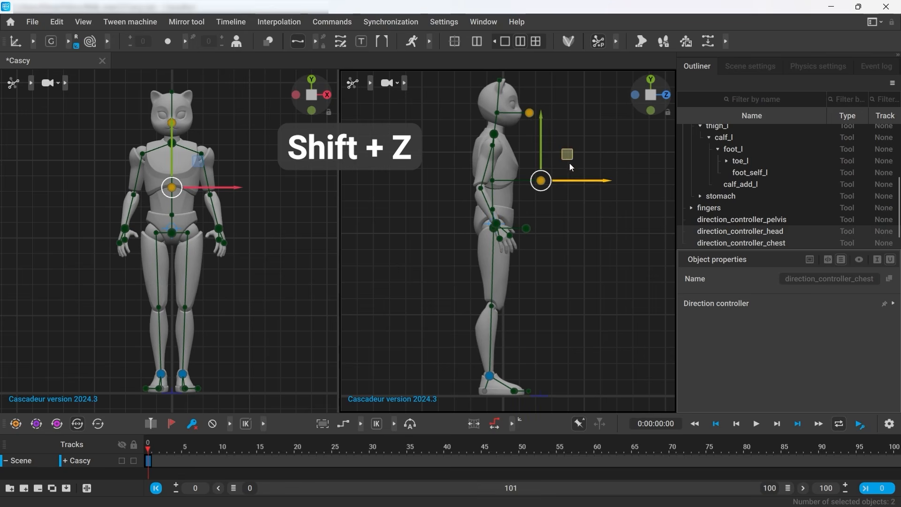
{"action": "left_click", "coordinate": [570, 160]}
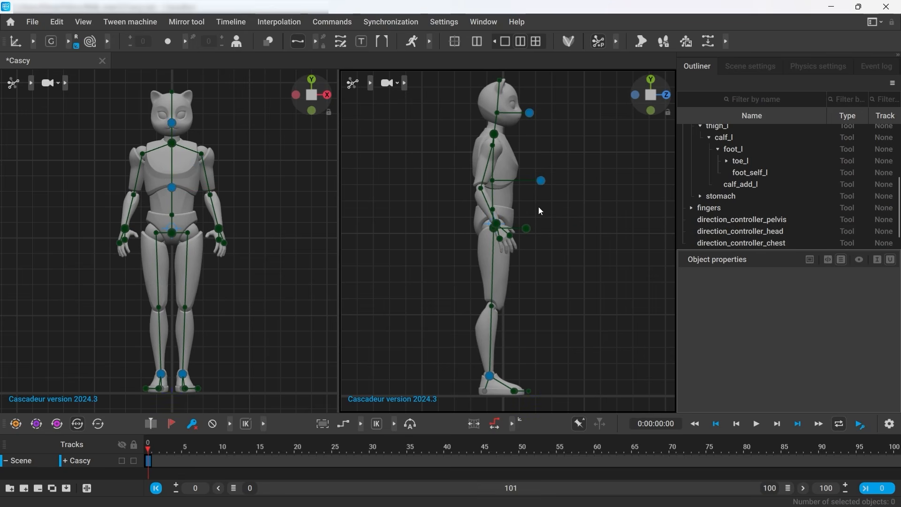
Step: Move the right foot controller forward and the left foot controller backward along Z in the side view to form a stride
{"action": "left_click", "coordinate": [488, 376]}
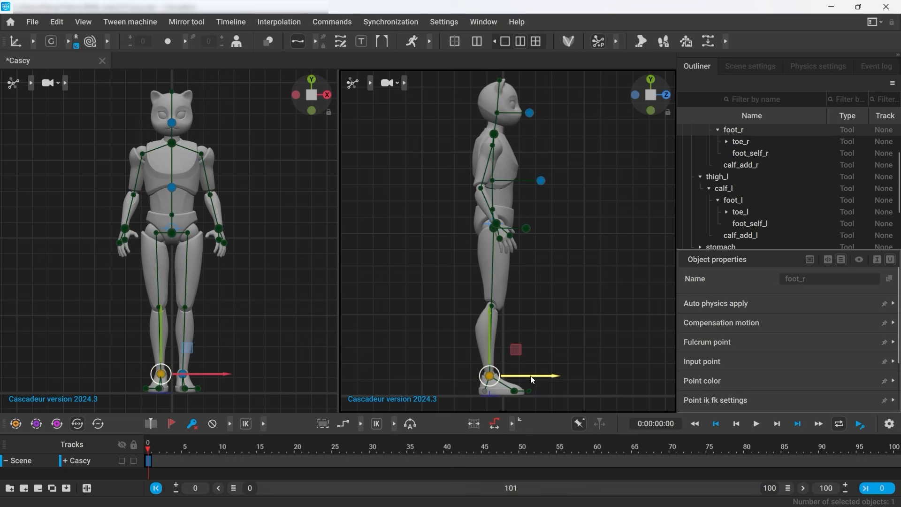
{"action": "left_click_drag", "start_coordinate": [531, 377], "coordinate": [580, 382]}
{"action": "left_click", "coordinate": [489, 376]}
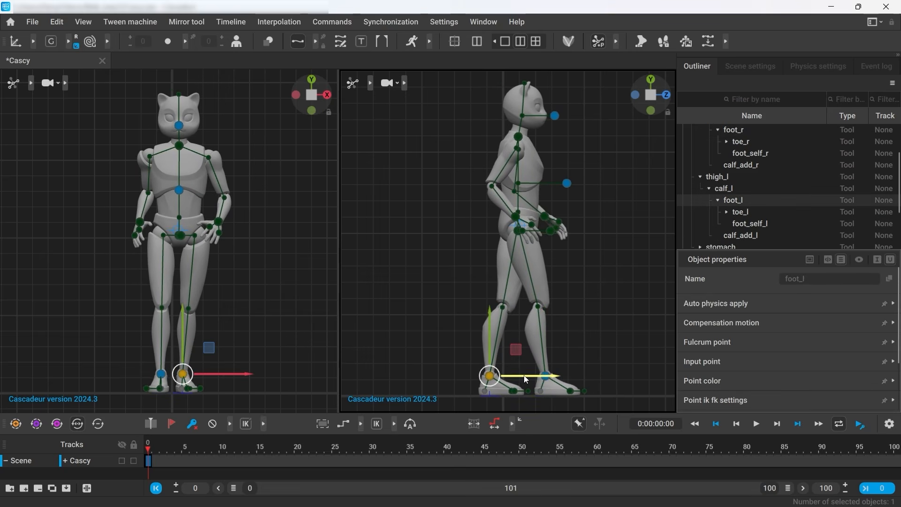
{"action": "left_click_drag", "start_coordinate": [522, 379], "coordinate": [481, 383]}
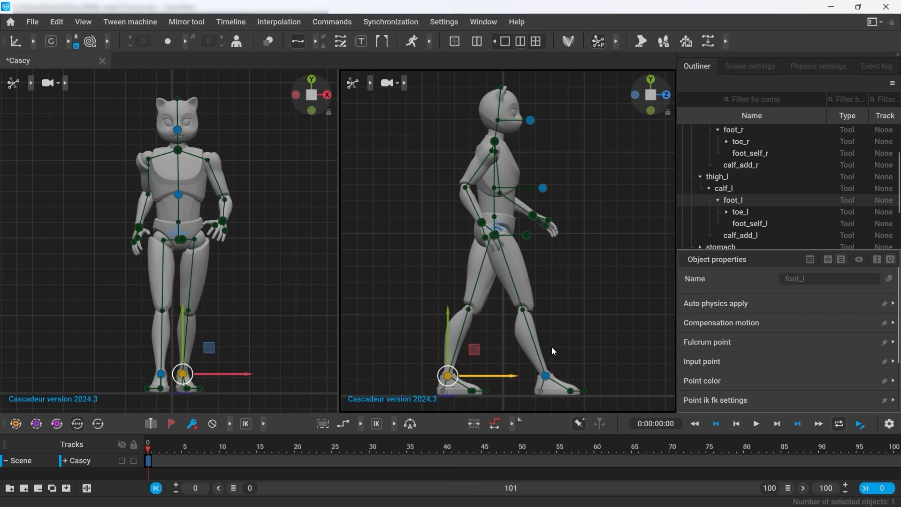
Step: Rotate the right foot controller in the side view so the front foot's toes lift off the ground
{"action": "left_click", "coordinate": [545, 375]}
{"action": "key", "text": "e"}
{"action": "left_click_drag", "start_coordinate": [589, 361], "coordinate": [575, 344]}
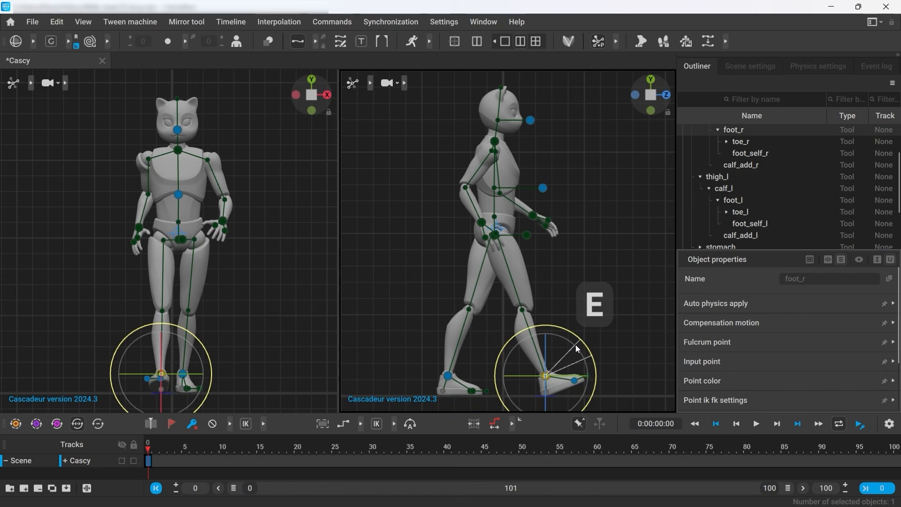
Step: Move the left foot controller slightly upward so the rear foot's heel lifts
{"action": "left_click", "coordinate": [449, 375]}
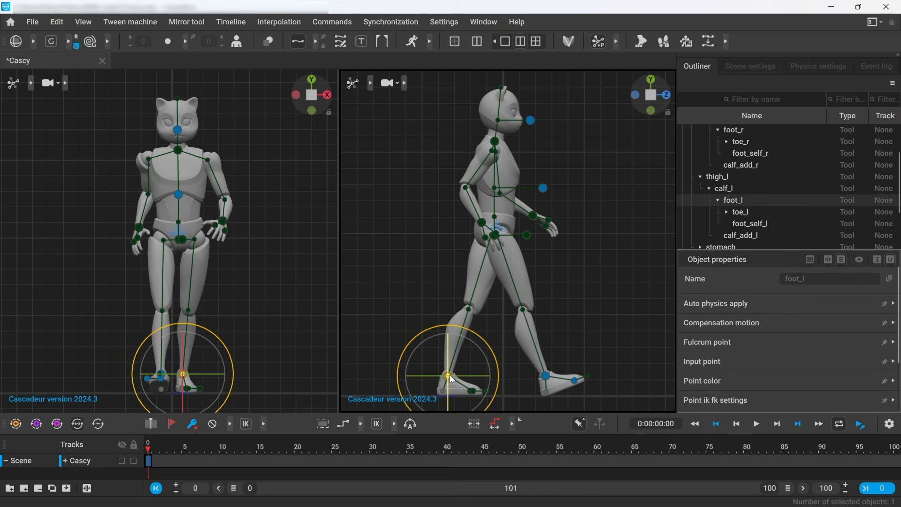
{"action": "key", "text": "w"}
{"action": "left_click_drag", "start_coordinate": [447, 353], "coordinate": [447, 352]}
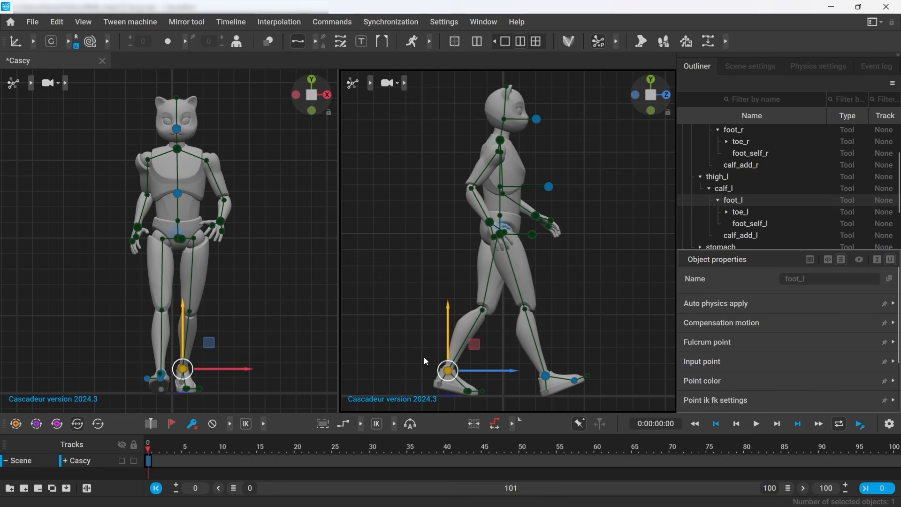
{"action": "left_click", "coordinate": [424, 357]}
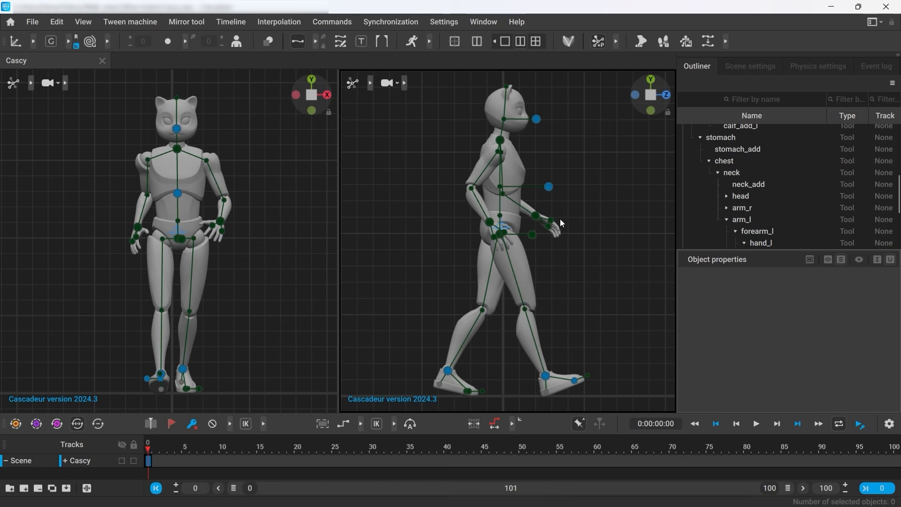
Step: Move the right hand controller backward behind the hips and the left hand controller forward and slightly down in the side view
{"action": "left_click", "coordinate": [489, 221]}
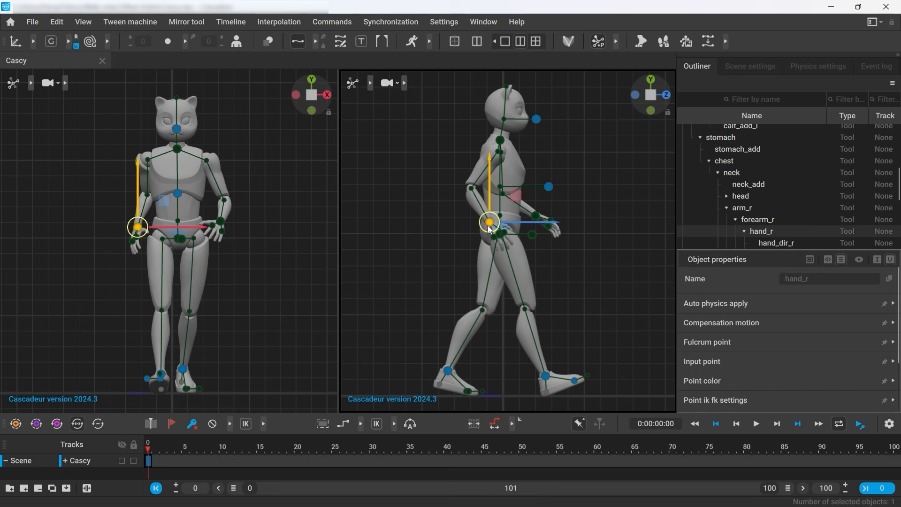
{"action": "left_click_drag", "start_coordinate": [511, 224], "coordinate": [472, 231]}
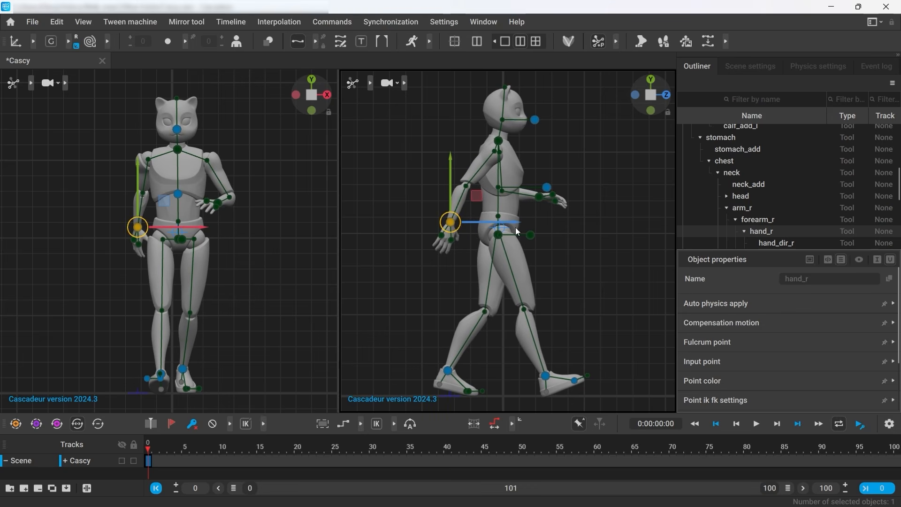
{"action": "left_click_drag", "start_coordinate": [540, 198], "coordinate": [613, 243]}
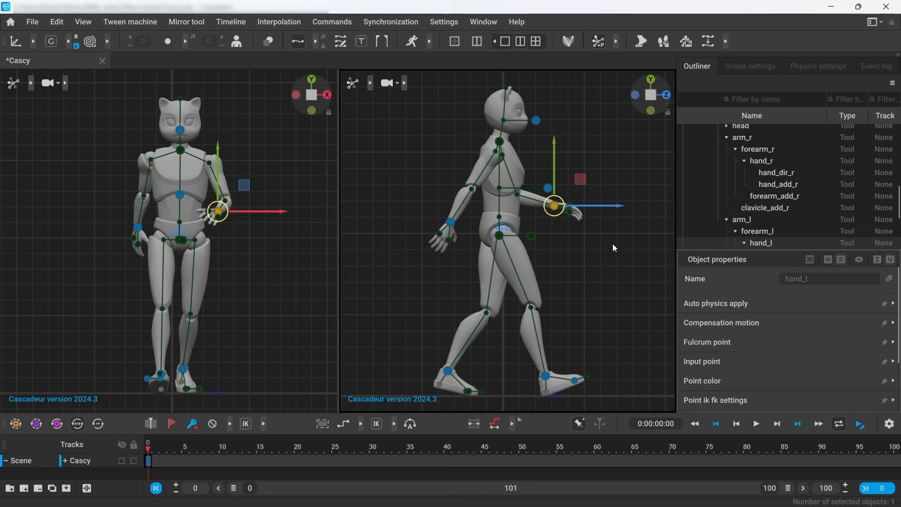
{"action": "left_click", "coordinate": [451, 221]}
{"action": "left_click", "coordinate": [450, 273]}
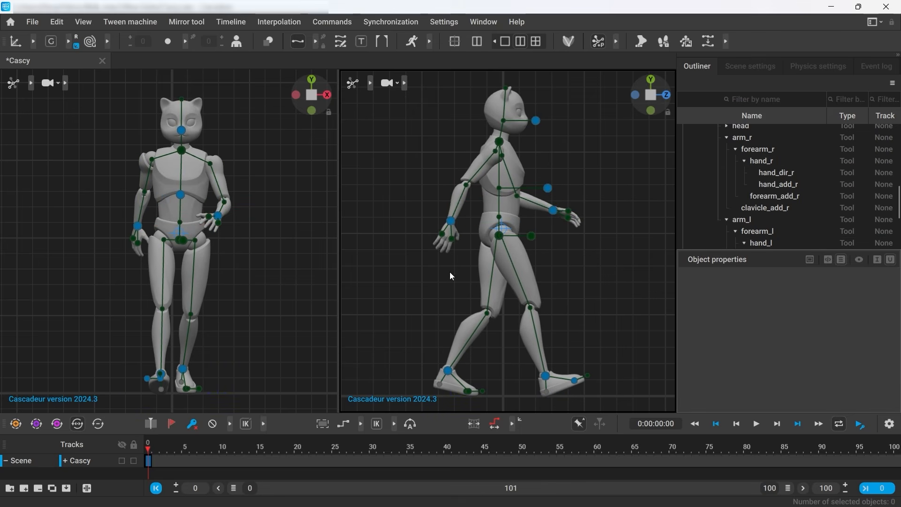
Step: Shift the chest direction controller slightly along X toward the character's right side in the front view
{"action": "left_click", "coordinate": [182, 195]}
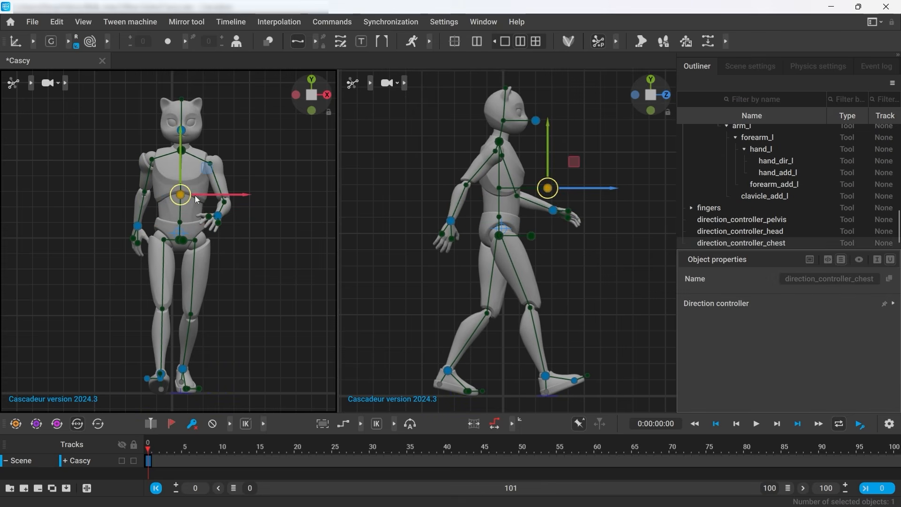
{"action": "left_click_drag", "start_coordinate": [211, 196], "coordinate": [182, 195]}
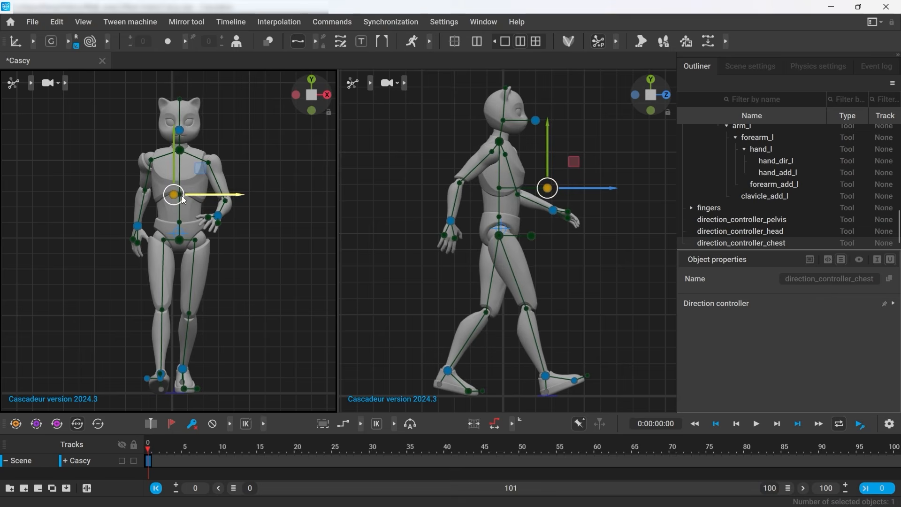
Step: Shift the pelvis direction controller slightly along X toward the character's left side in the front view
{"action": "left_click", "coordinate": [240, 260]}
{"action": "left_click", "coordinate": [179, 240]}
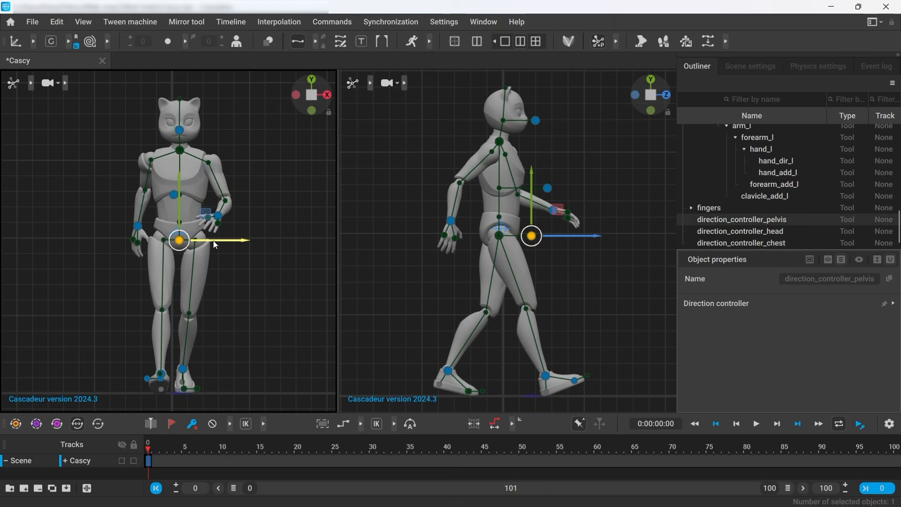
{"action": "left_click_drag", "start_coordinate": [215, 244], "coordinate": [240, 242]}
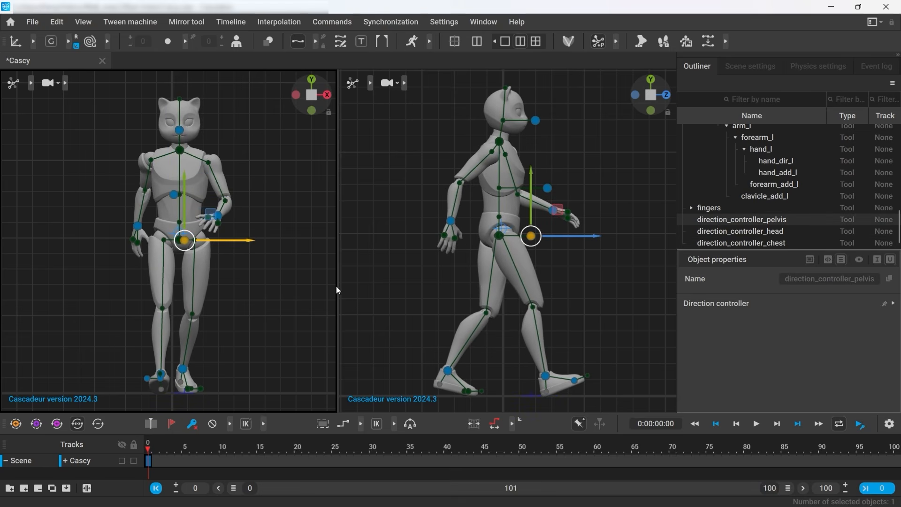
{"action": "left_click", "coordinate": [374, 278]}
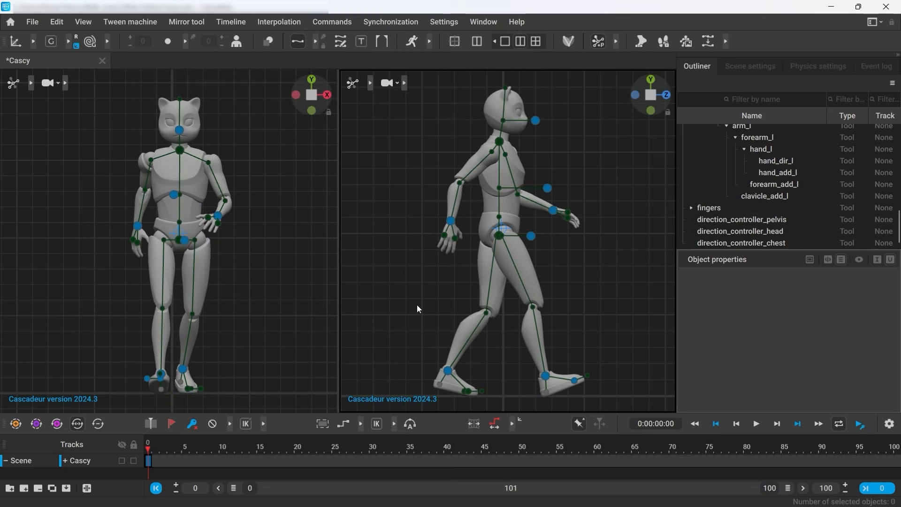
Step: Select the pelvis and neck controllers together and adjust the body's height slightly along Y
{"action": "left_click", "coordinate": [179, 241], "text": "shift"}
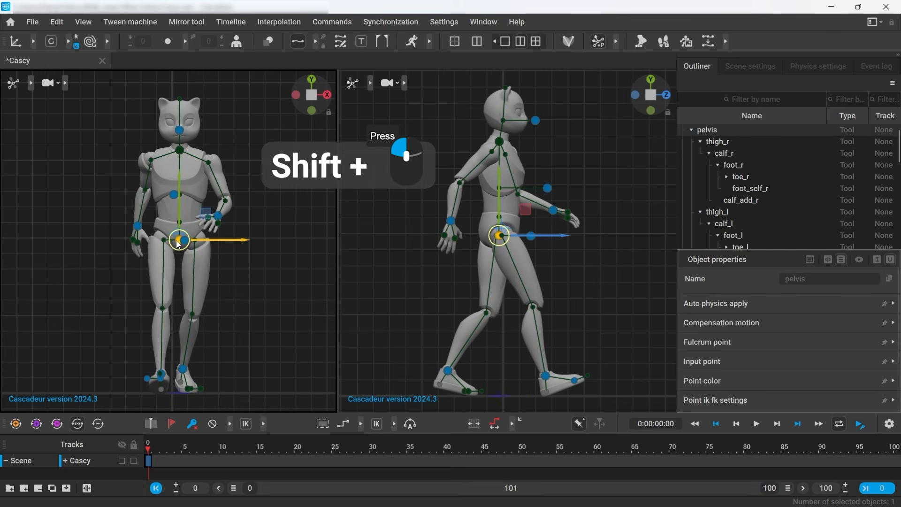
{"action": "left_click", "coordinate": [180, 151], "text": "shift"}
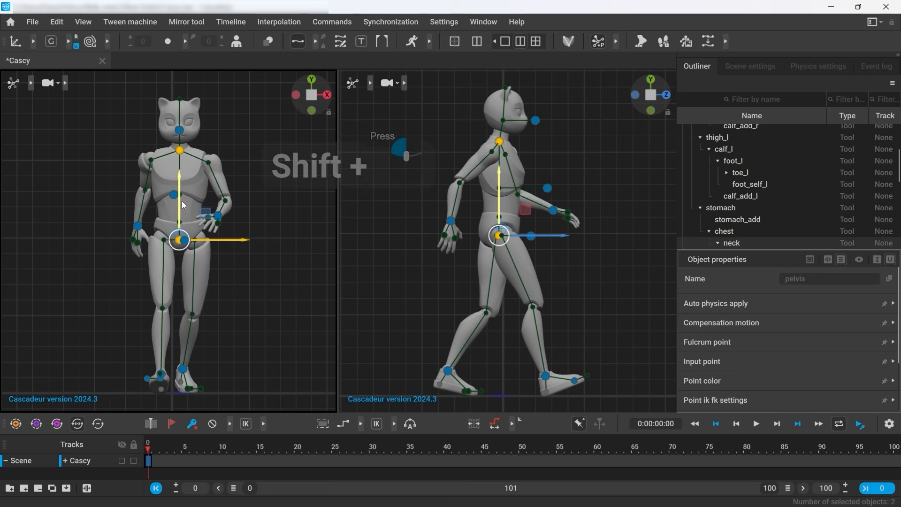
{"action": "key", "text": "ctrl"}
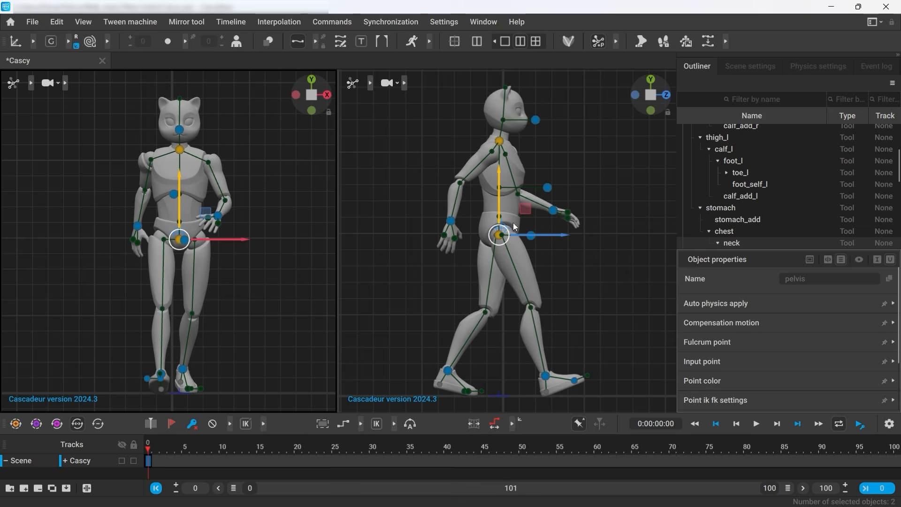
{"action": "left_click", "coordinate": [499, 211]}
{"action": "key", "text": "Escape"}
Step: Move the pelvis and neck controllers together slightly forward along Z and fine-tune their height in the side view
{"action": "left_click", "coordinate": [498, 235]}
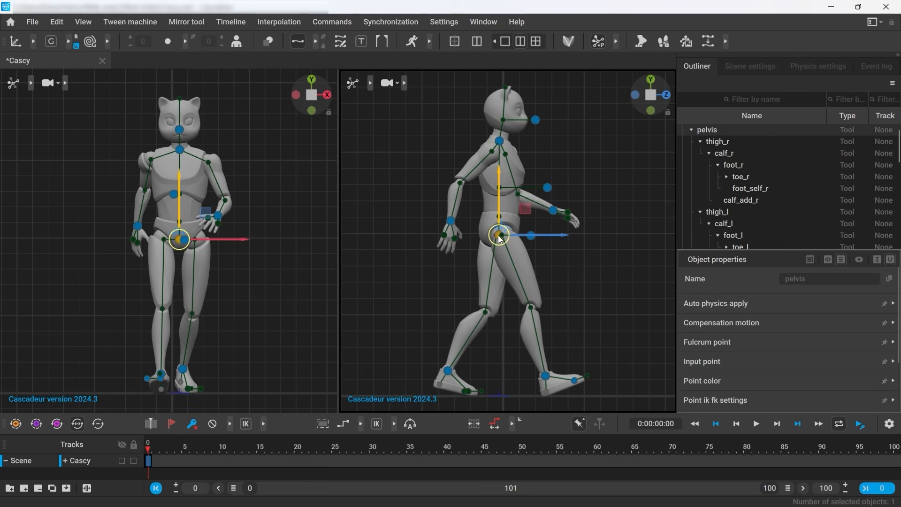
{"action": "left_click", "coordinate": [500, 140], "text": "shift"}
{"action": "left_click_drag", "start_coordinate": [523, 236], "coordinate": [532, 236], "text": "ctrl"}
{"action": "left_click_drag", "start_coordinate": [502, 199], "coordinate": [503, 197], "text": "ctrl"}
{"action": "left_click_drag", "start_coordinate": [522, 236], "coordinate": [526, 238]}
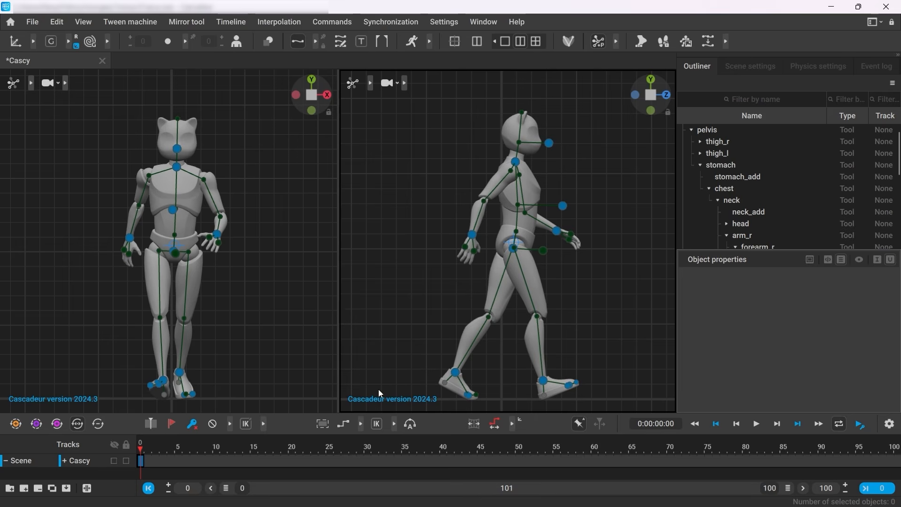
Step: Add a keyframe at frame 12 and mirror the character's entire pose on that frame across the YZ plane
{"action": "left_click", "coordinate": [231, 451]}
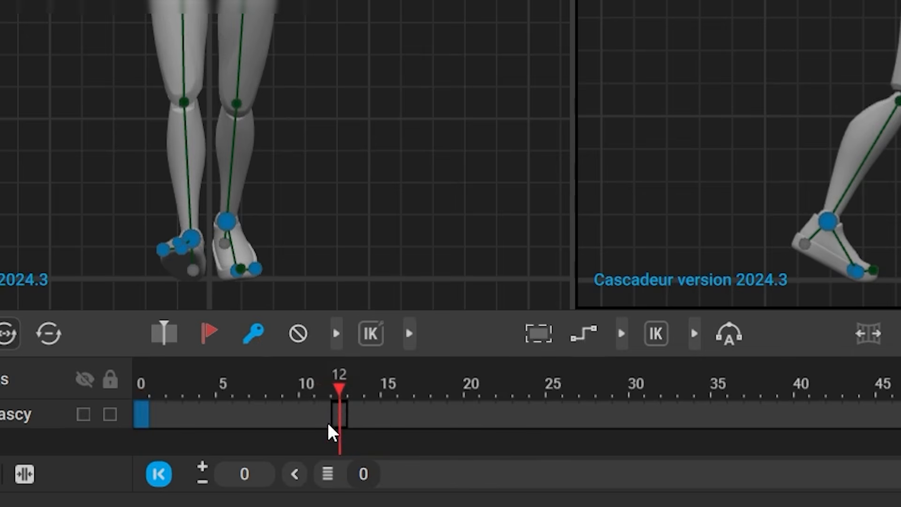
{"action": "left_click", "coordinate": [266, 336]}
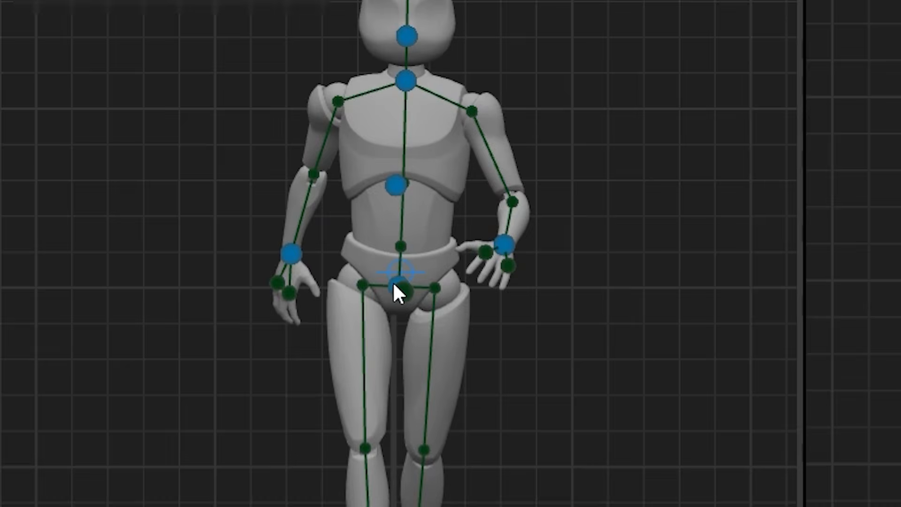
{"action": "double_click", "coordinate": [171, 253]}
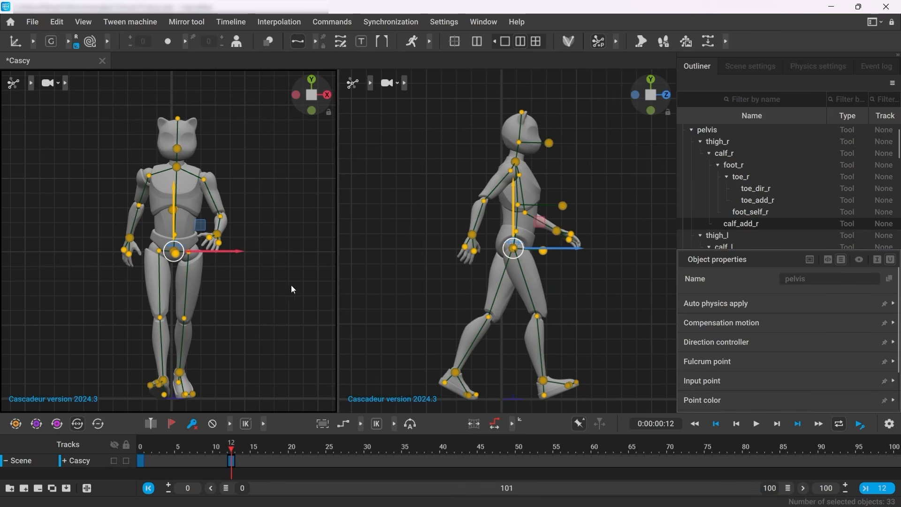
{"action": "left_click", "coordinate": [196, 27]}
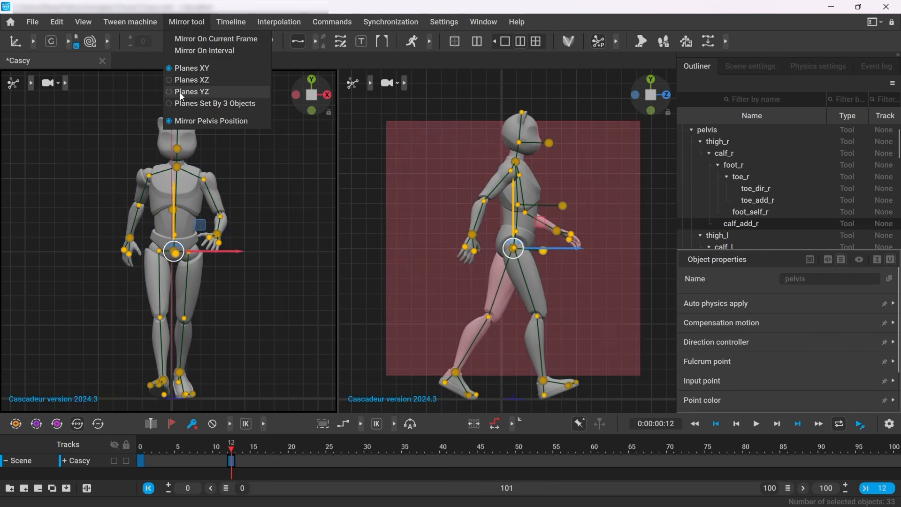
{"action": "left_click", "coordinate": [193, 38]}
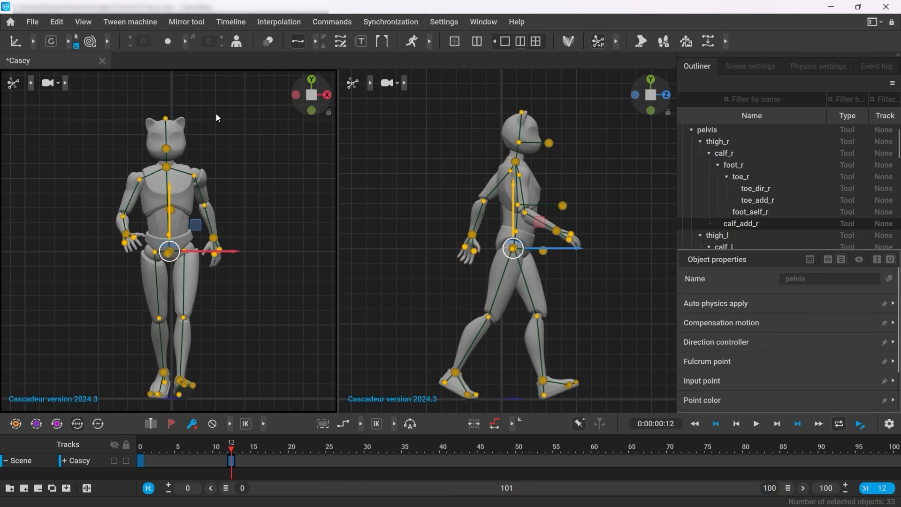
{"action": "left_click", "coordinate": [264, 184]}
{"action": "mouse_move", "coordinate": [233, 449]}
{"action": "left_mouse_down"}
{"action": "mouse_move", "coordinate": [137, 450]}
{"action": "mouse_move", "coordinate": [232, 449]}
{"action": "left_mouse_up"}
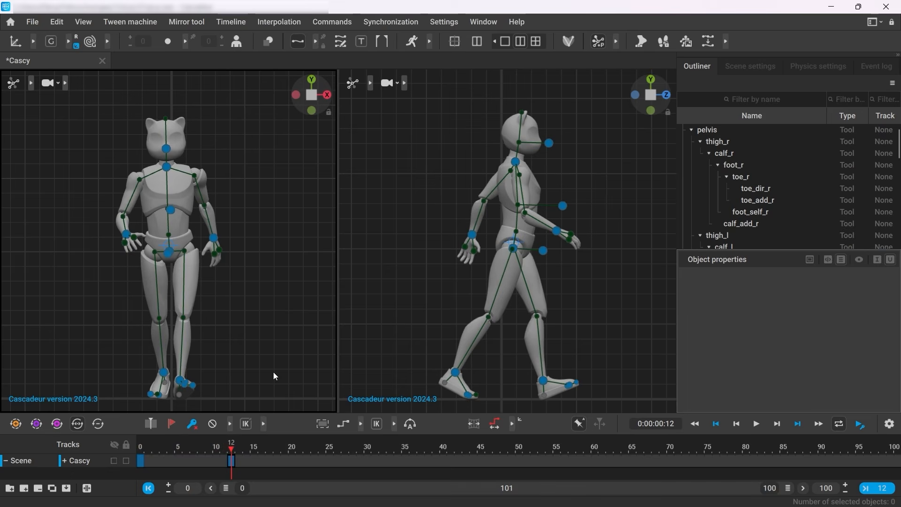
{"action": "key", "text": "shift+a"}
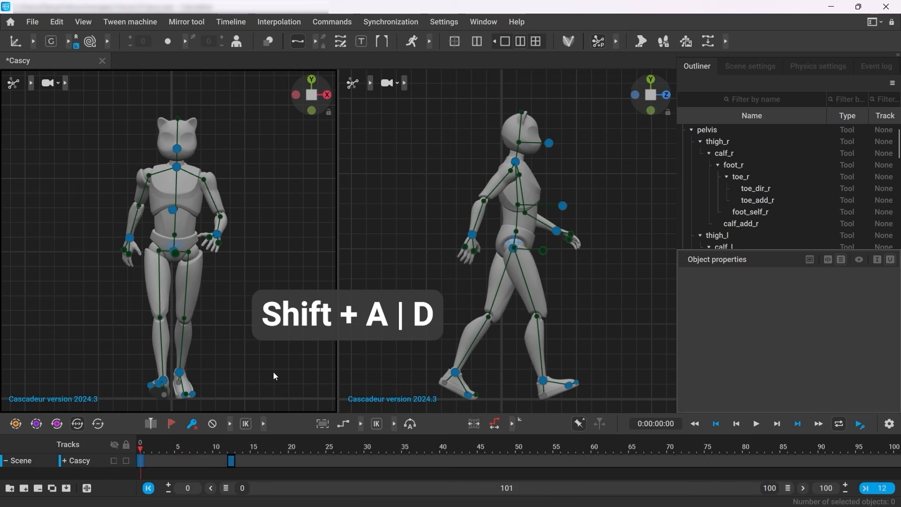
{"action": "key", "text": "shift+d"}
{"action": "key", "text": "shift+a"}
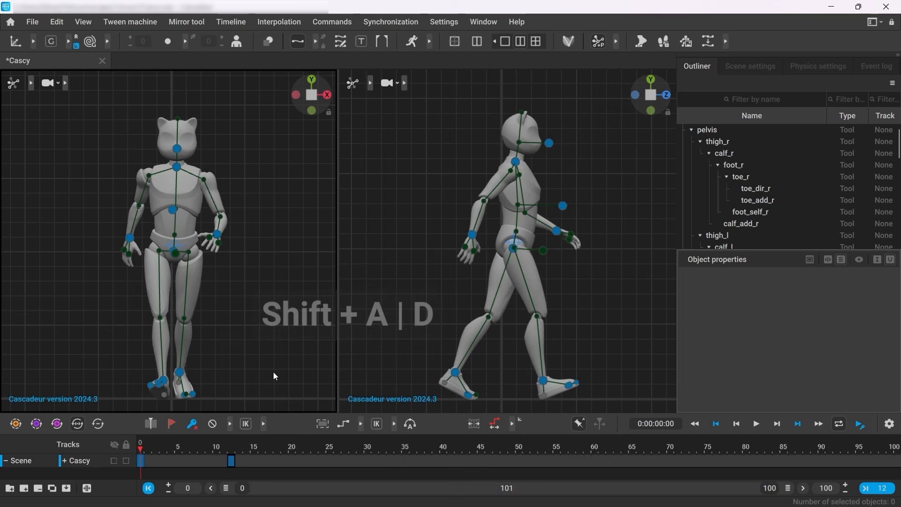
{"action": "key", "text": "shift+d"}
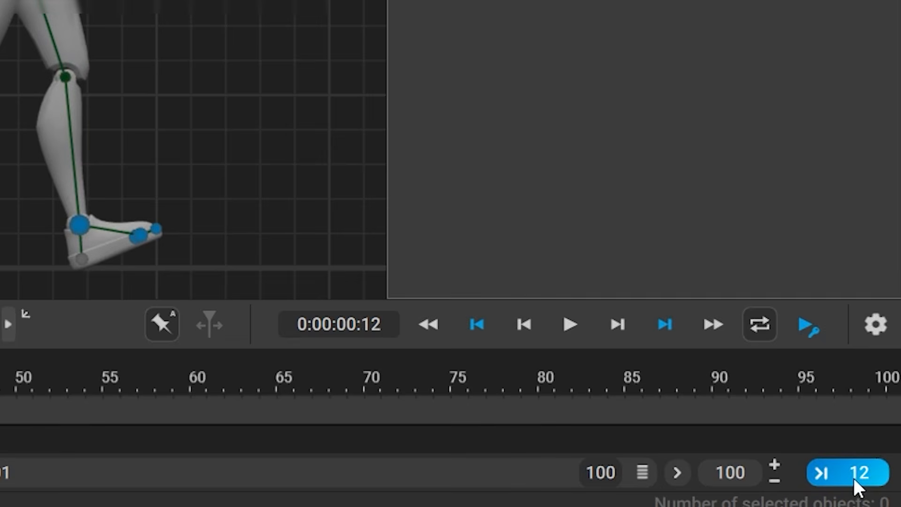
Step: End the displayed timeline range at frame 12 and apply clamped Bezier interpolation between the keyframes at 0 and 12
{"action": "left_click", "coordinate": [881, 491]}
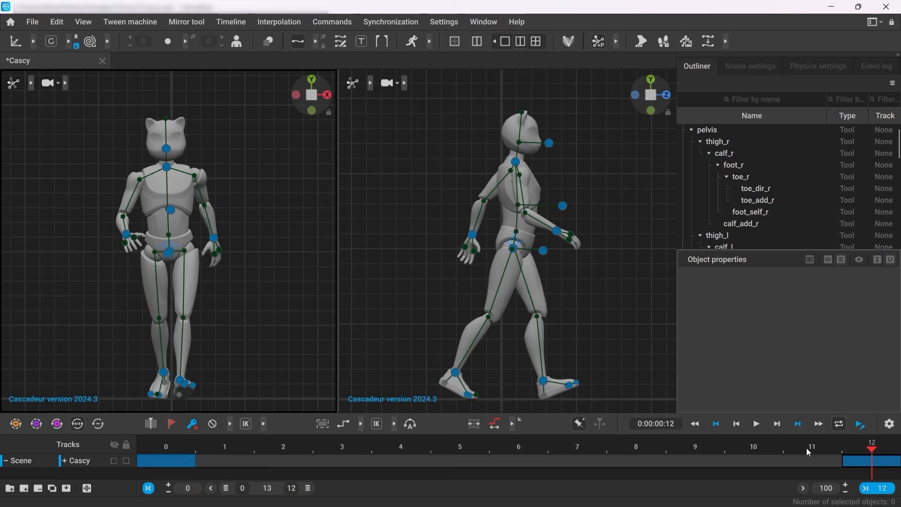
{"action": "left_click_drag", "start_coordinate": [806, 449], "coordinate": [281, 462]}
{"action": "left_click", "coordinate": [360, 425]}
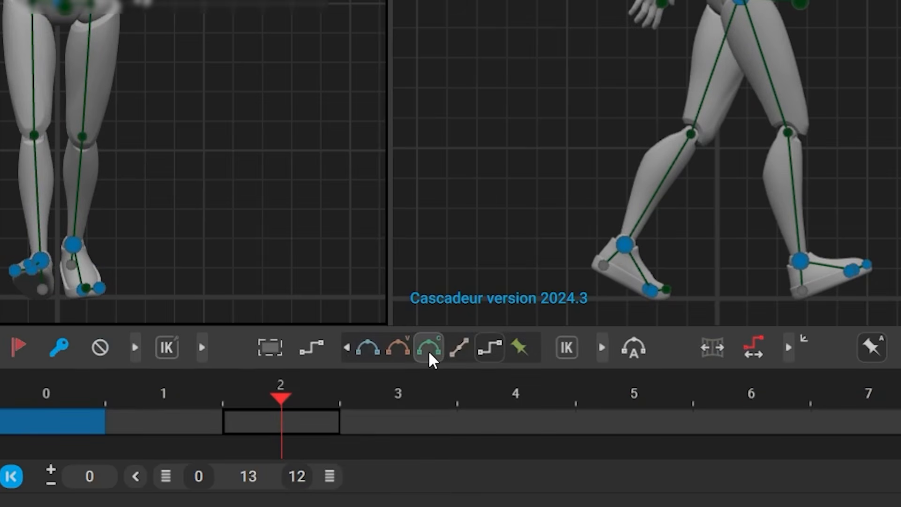
{"action": "left_click", "coordinate": [428, 350]}
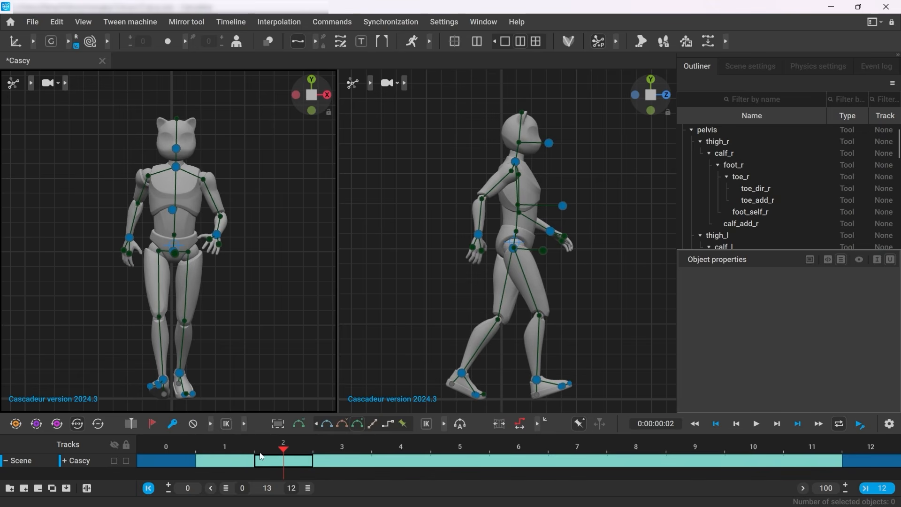
{"action": "left_click", "coordinate": [255, 452]}
{"action": "mouse_move", "coordinate": [255, 452]}
{"action": "left_mouse_down"}
{"action": "mouse_move", "coordinate": [661, 469]}
{"action": "mouse_move", "coordinate": [784, 457]}
{"action": "mouse_move", "coordinate": [494, 443]}
{"action": "mouse_move", "coordinate": [224, 446]}
{"action": "mouse_move", "coordinate": [419, 457]}
{"action": "mouse_move", "coordinate": [802, 445]}
{"action": "mouse_move", "coordinate": [240, 462]}
{"action": "left_mouse_up"}
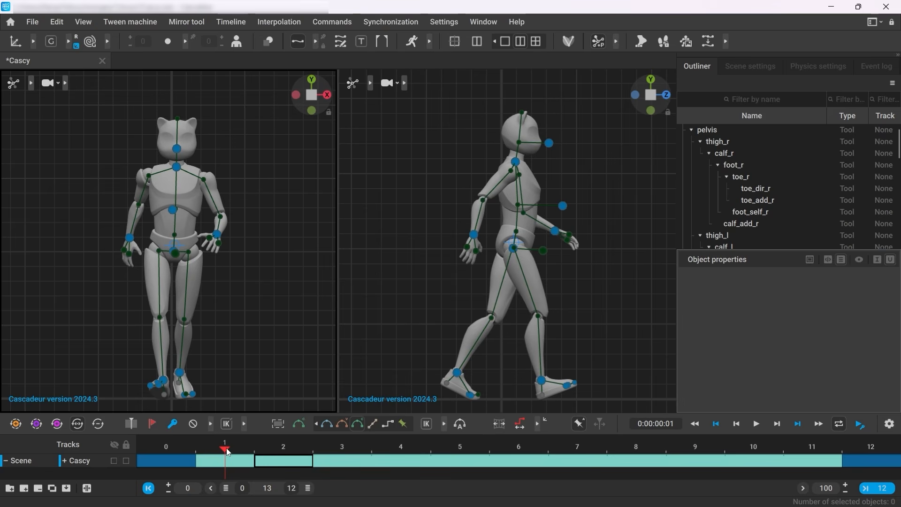
{"action": "left_click_drag", "start_coordinate": [229, 452], "coordinate": [460, 454]}
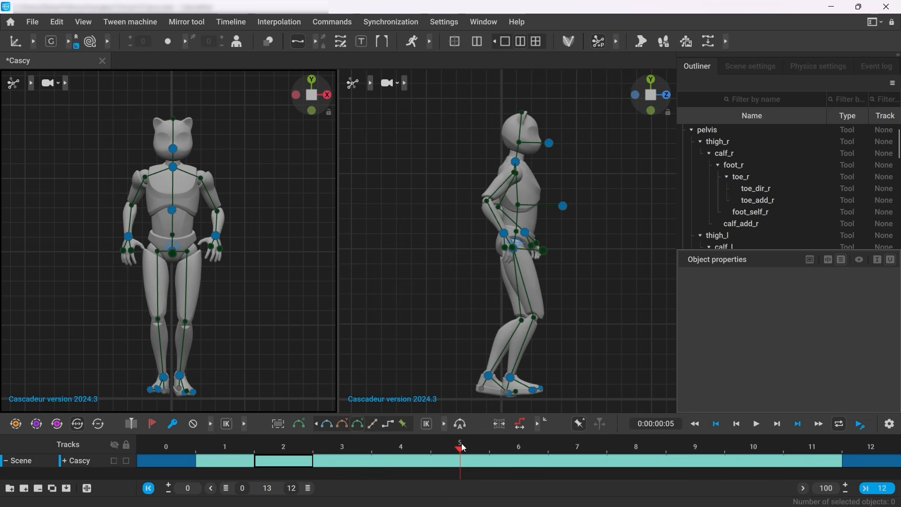
{"action": "left_click_drag", "start_coordinate": [461, 446], "coordinate": [578, 453]}
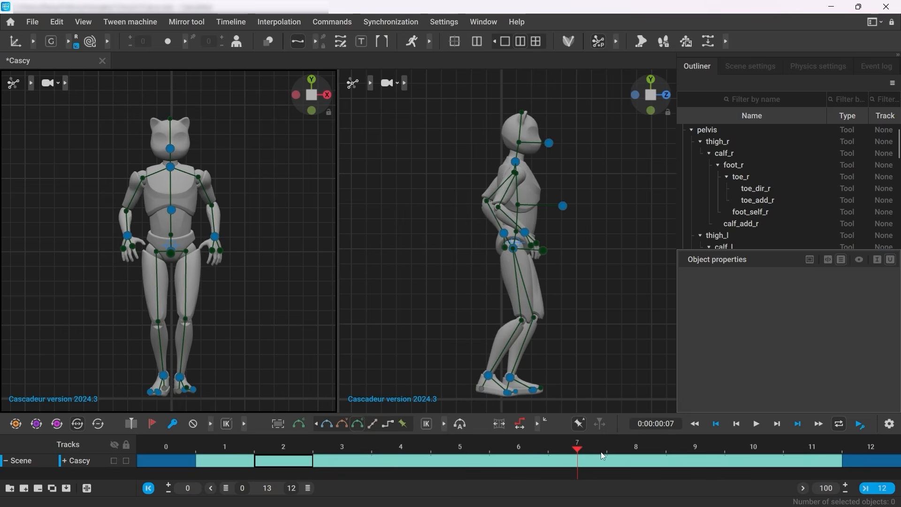
{"action": "left_click", "coordinate": [528, 234]}
Step: Expand the Cascy track into its Body, Head, Legs and Arms tracks, fit the track names and enlarge the timeline area
{"action": "left_click_drag", "start_coordinate": [224, 461], "coordinate": [755, 465]}
{"action": "left_click", "coordinate": [621, 365]}
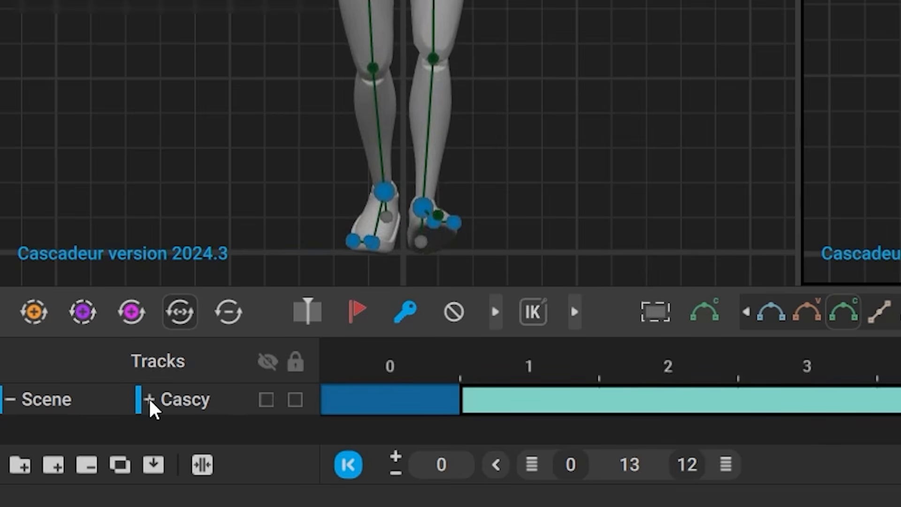
{"action": "left_click", "coordinate": [149, 399]}
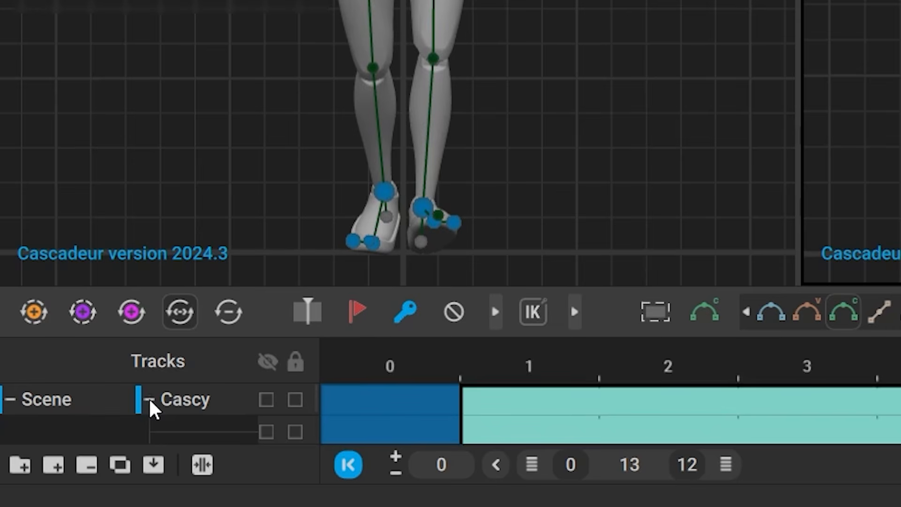
{"action": "left_click", "coordinate": [199, 461]}
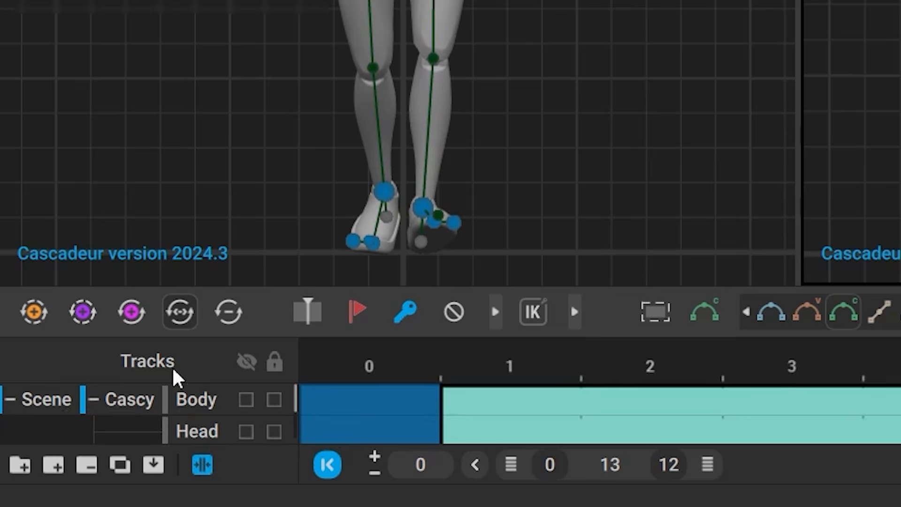
{"action": "left_click_drag", "start_coordinate": [211, 284], "coordinate": [219, 159]}
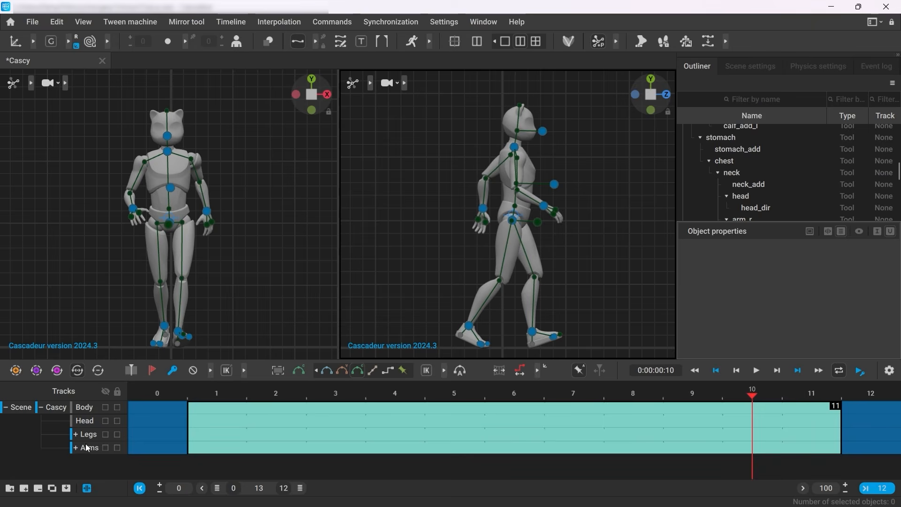
Step: Set the Arms track to FK interpolation across frames 0 to 12
{"action": "left_click", "coordinate": [207, 370]}
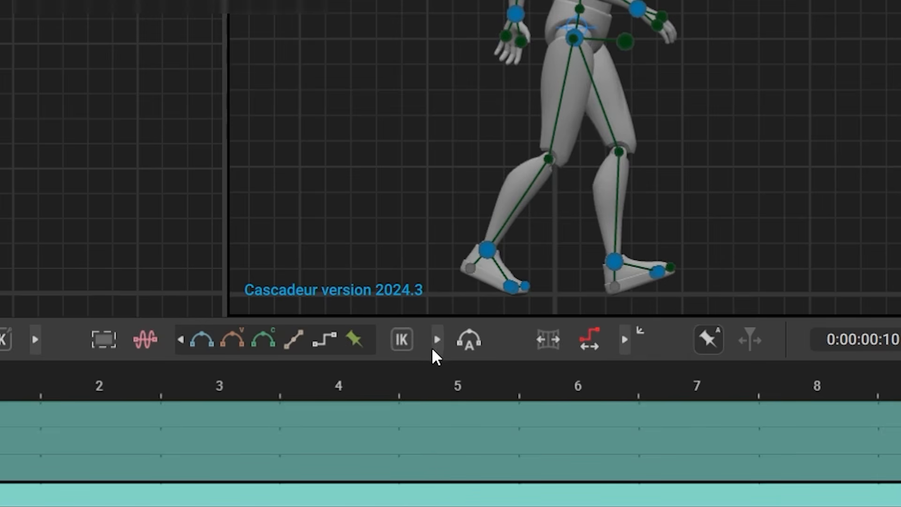
{"action": "left_click", "coordinate": [432, 350]}
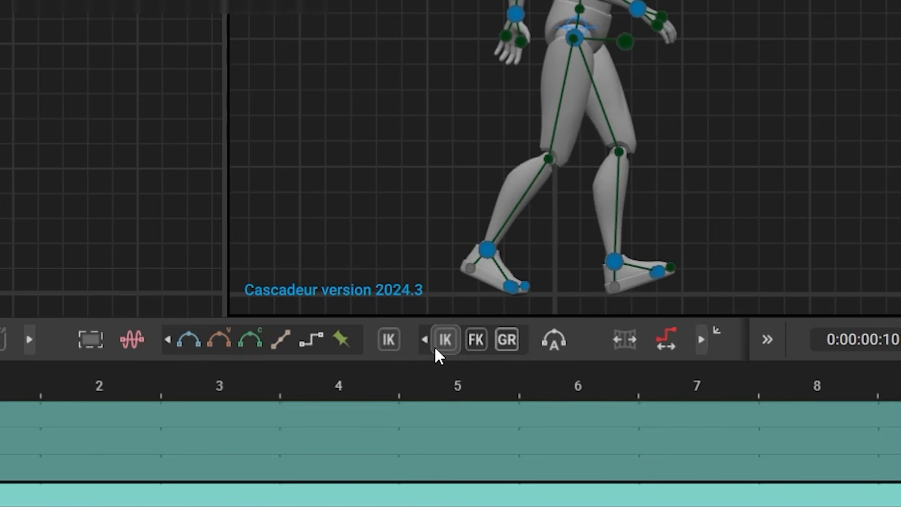
{"action": "left_click", "coordinate": [471, 348]}
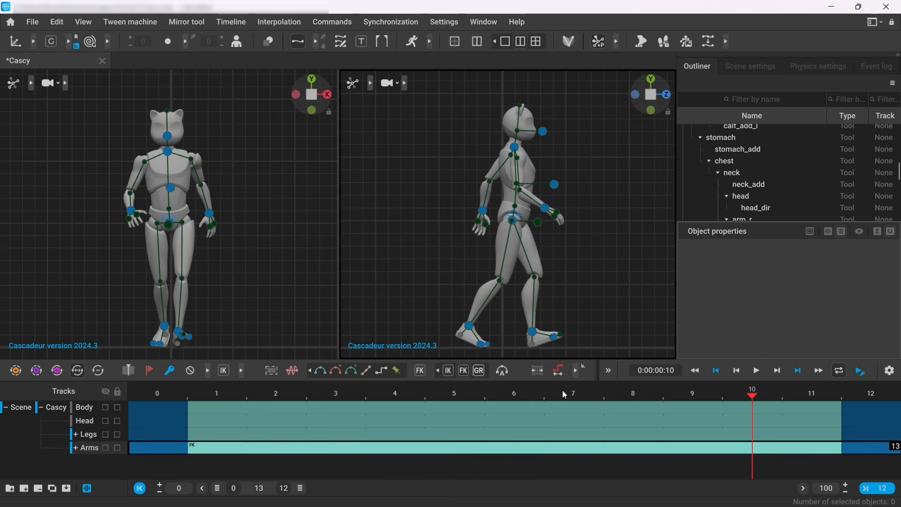
{"action": "left_click_drag", "start_coordinate": [756, 387], "coordinate": [378, 408]}
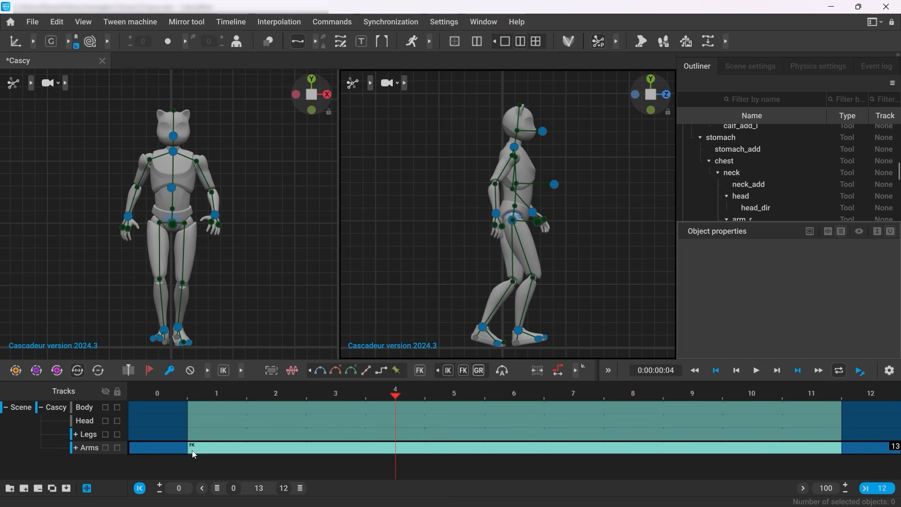
{"action": "mouse_move", "coordinate": [191, 453]}
{"action": "left_click_drag", "start_coordinate": [395, 401], "coordinate": [238, 399]}
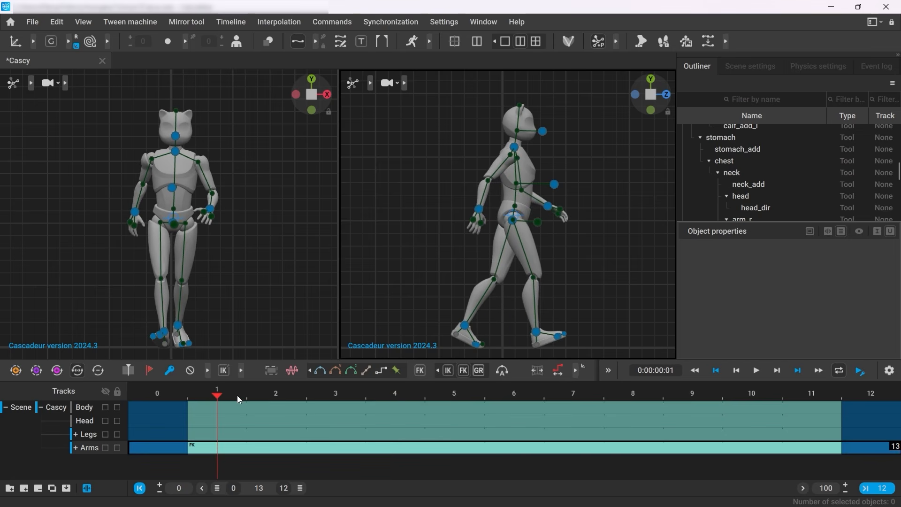
Step: Collapse the Cascy track and add a keyframe to it at frame 6
{"action": "left_click", "coordinate": [41, 408]}
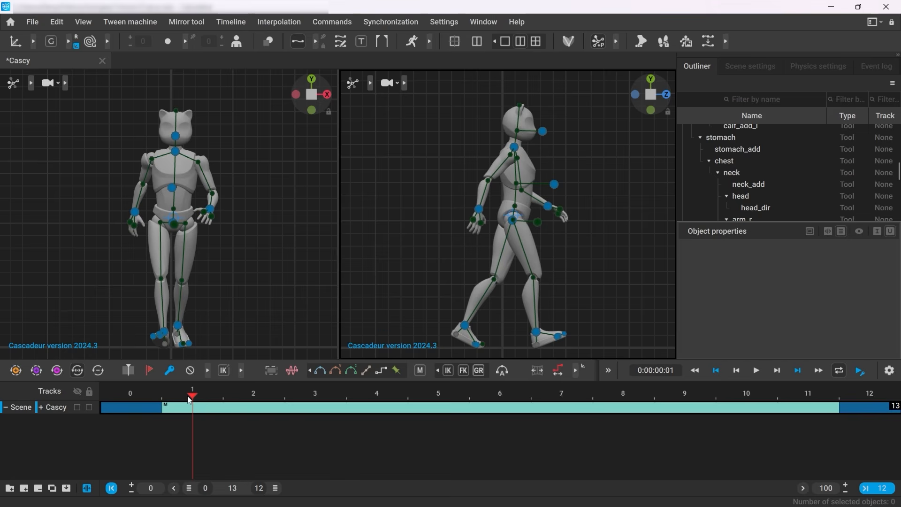
{"action": "left_click_drag", "start_coordinate": [215, 400], "coordinate": [498, 412]}
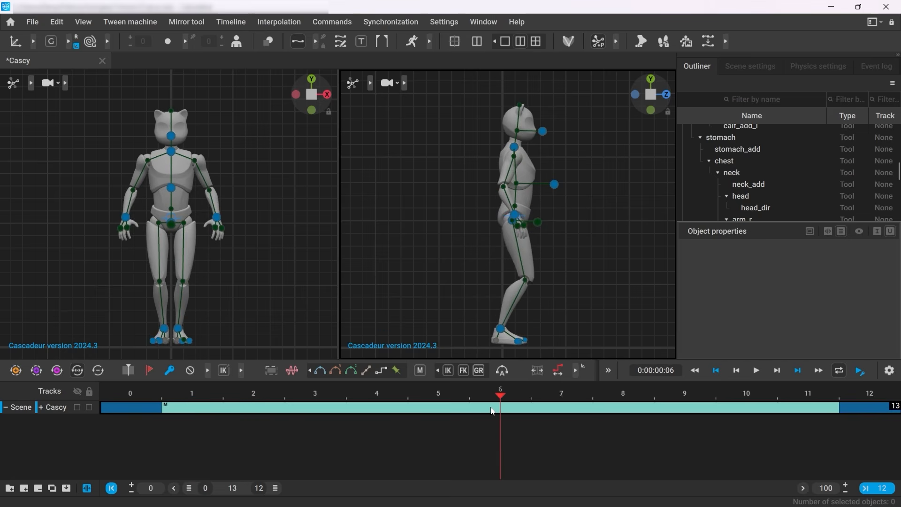
{"action": "left_click", "coordinate": [493, 412]}
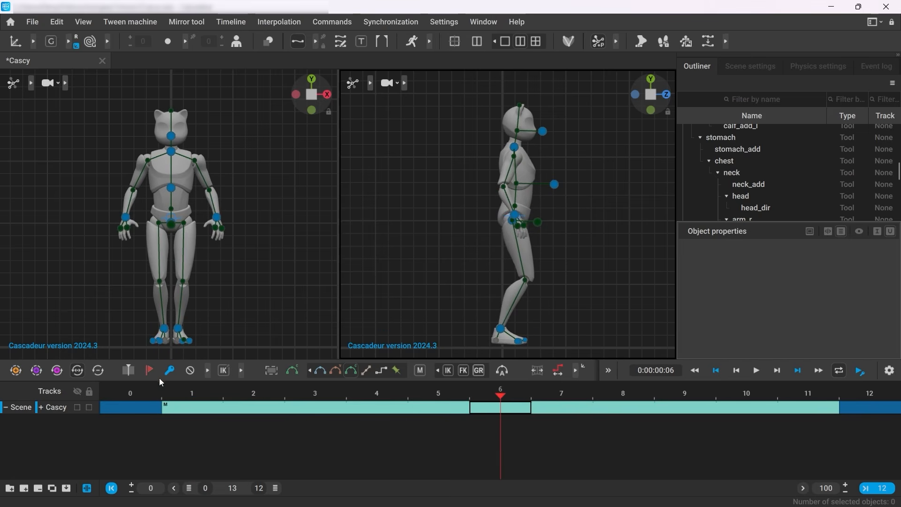
{"action": "left_click", "coordinate": [172, 372]}
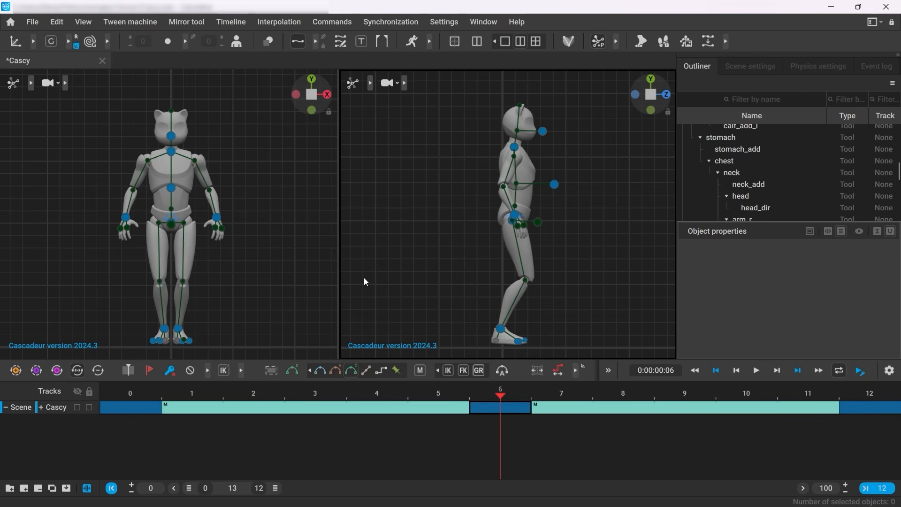
Step: Select all control points of both feet on frame 6 and release them to AutoPosing
{"action": "left_click", "coordinate": [165, 330]}
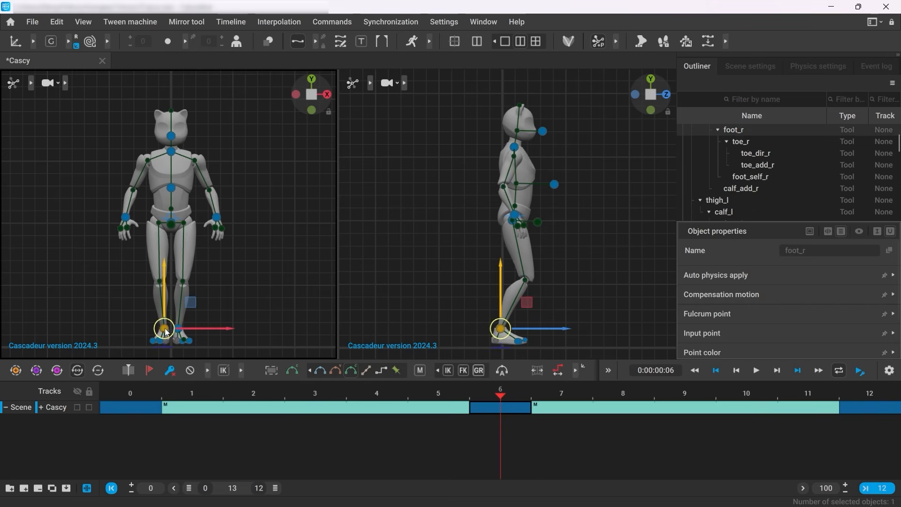
{"action": "double_click", "coordinate": [166, 330], "text": "shift"}
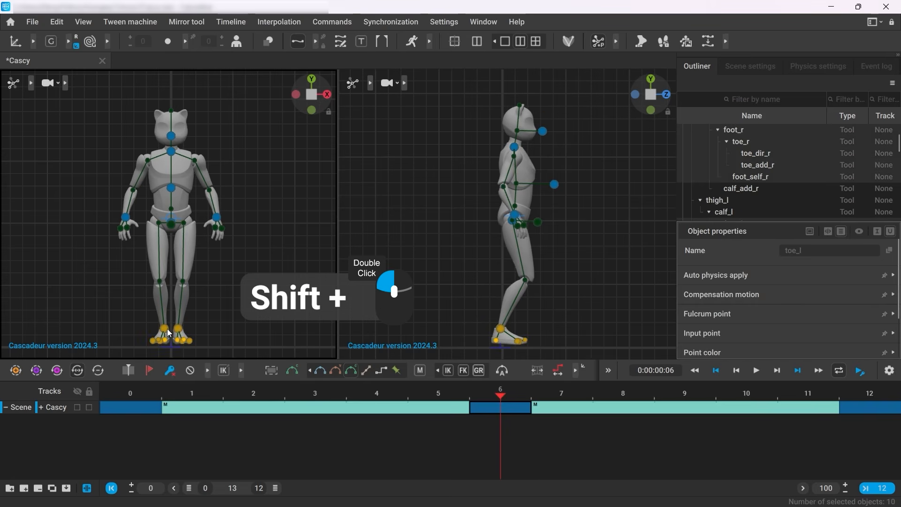
{"action": "key", "text": "shift+z"}
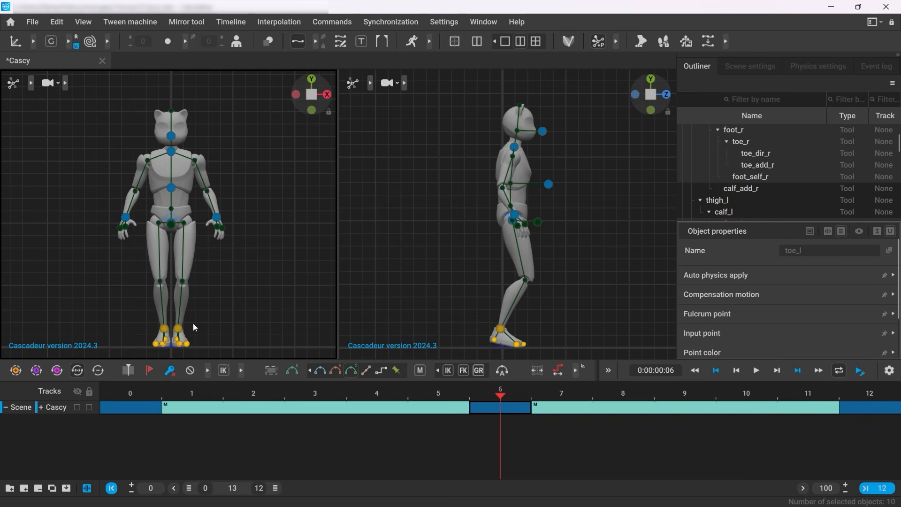
{"action": "left_click", "coordinate": [489, 299]}
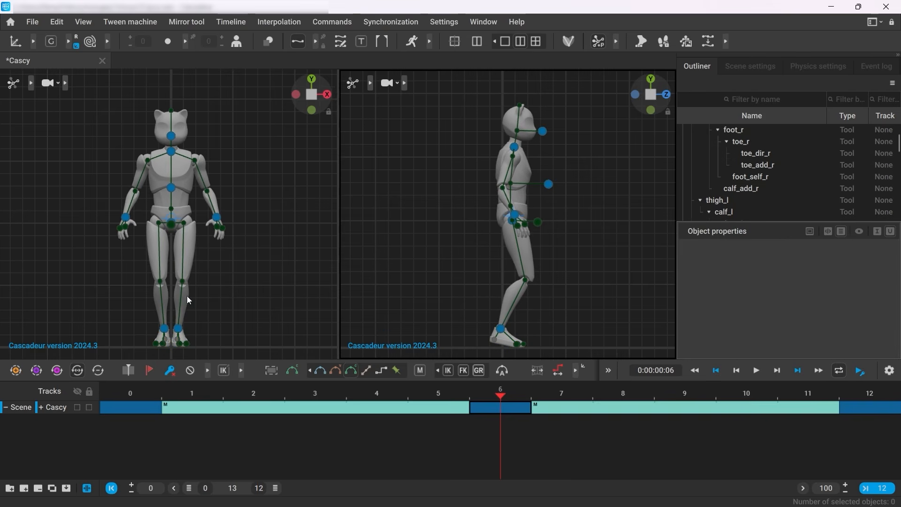
Step: Lower the right foot slightly to the ground and lift the left foot straight up on frame 6 for the passing pose
{"action": "left_click", "coordinate": [164, 329]}
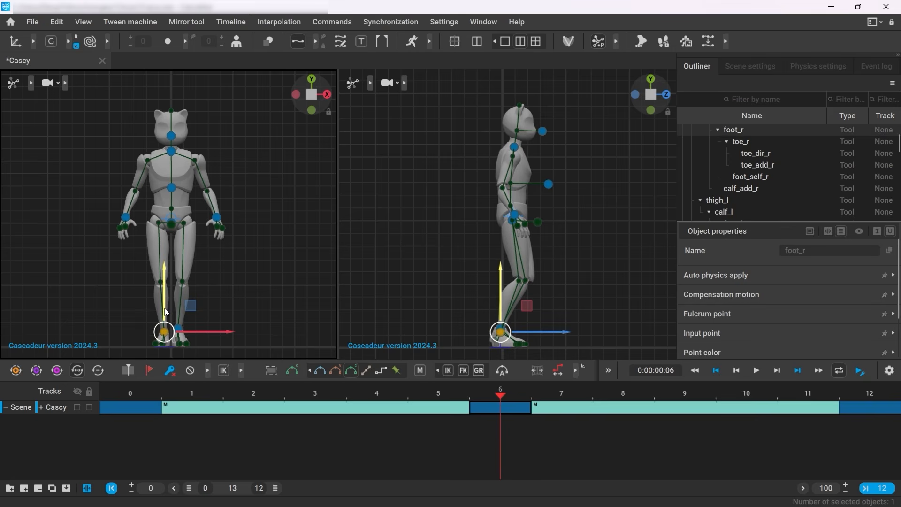
{"action": "left_click", "coordinate": [218, 308]}
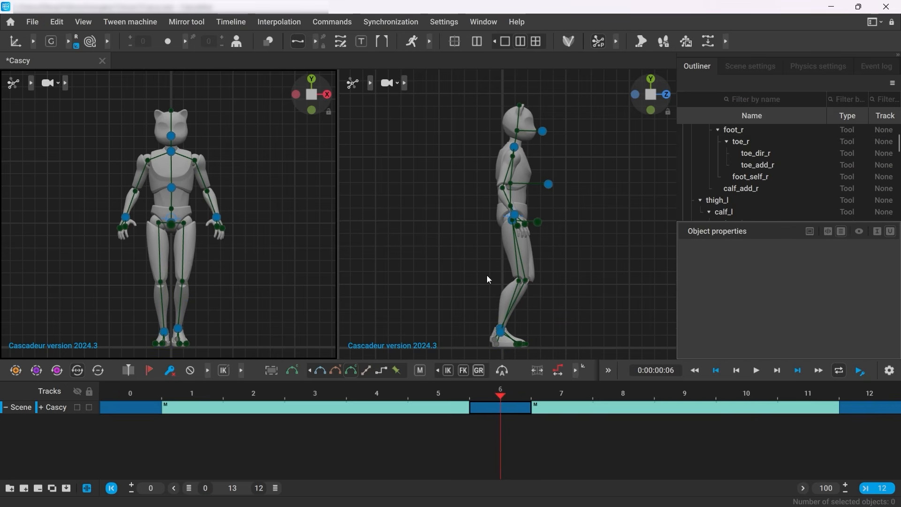
{"action": "left_click", "coordinate": [178, 330]}
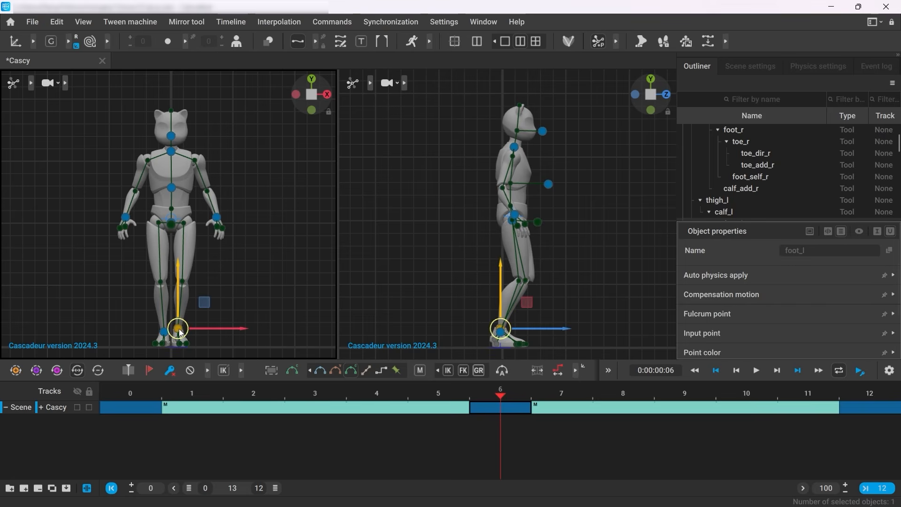
{"action": "left_click_drag", "start_coordinate": [179, 313], "coordinate": [180, 294]}
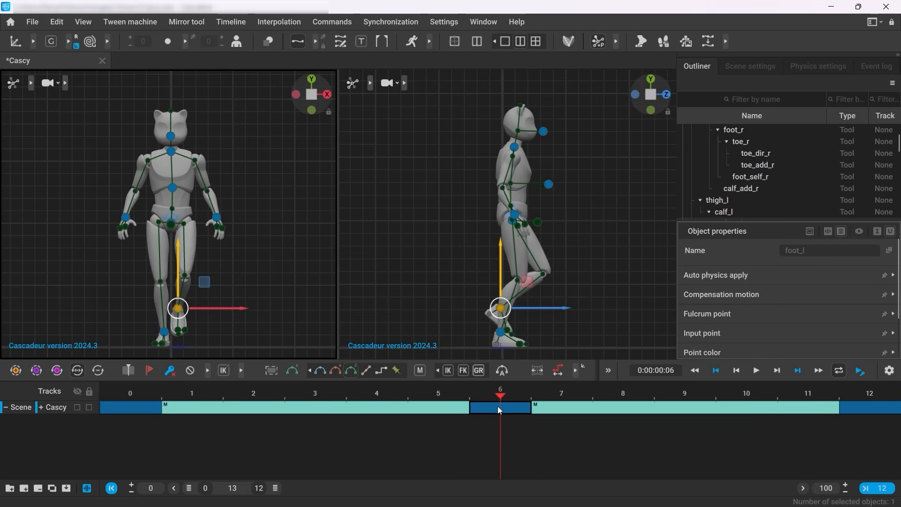
{"action": "mouse_move", "coordinate": [498, 399]}
{"action": "left_mouse_down"}
{"action": "mouse_move", "coordinate": [191, 401]}
{"action": "mouse_move", "coordinate": [764, 408]}
{"action": "mouse_move", "coordinate": [499, 403]}
{"action": "left_mouse_up"}
Step: Move the right hand horizontally backward to just behind the hips on frame 6
{"action": "left_click", "coordinate": [516, 218]}
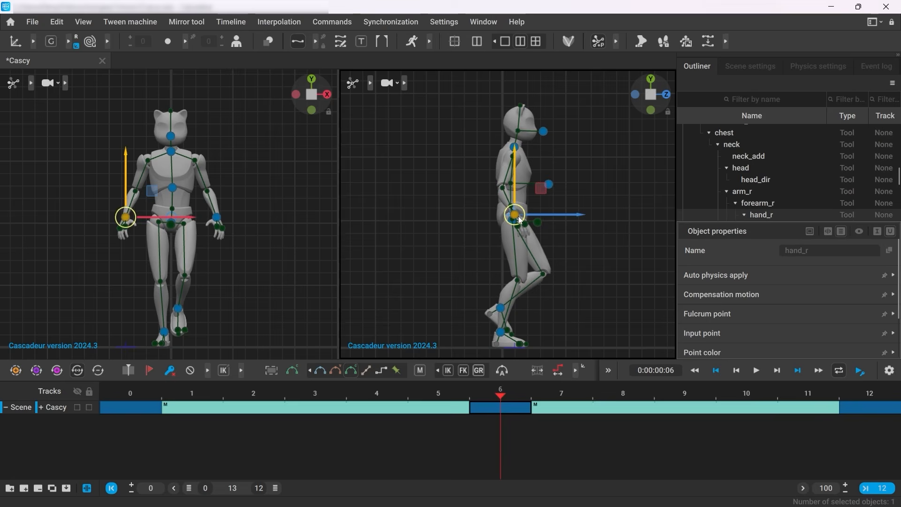
{"action": "left_click_drag", "start_coordinate": [521, 220], "coordinate": [415, 220], "text": "ctrl"}
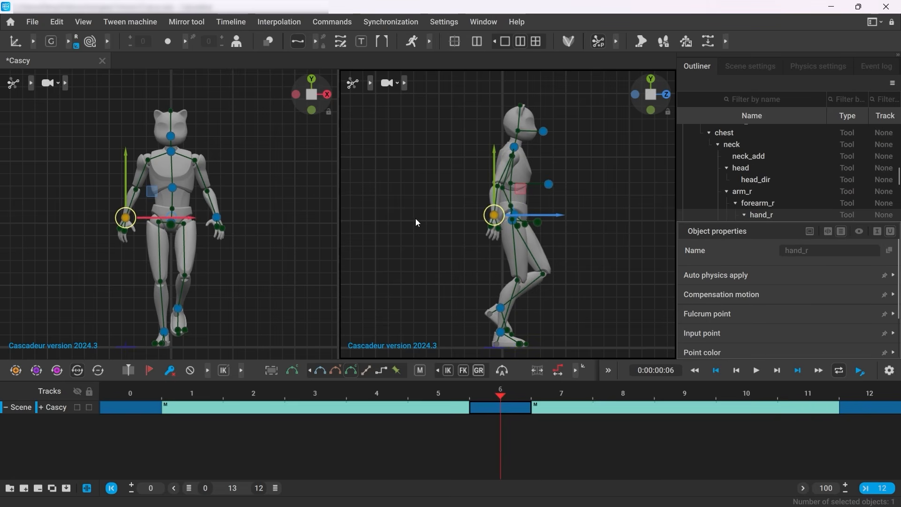
{"action": "left_click", "coordinate": [413, 253]}
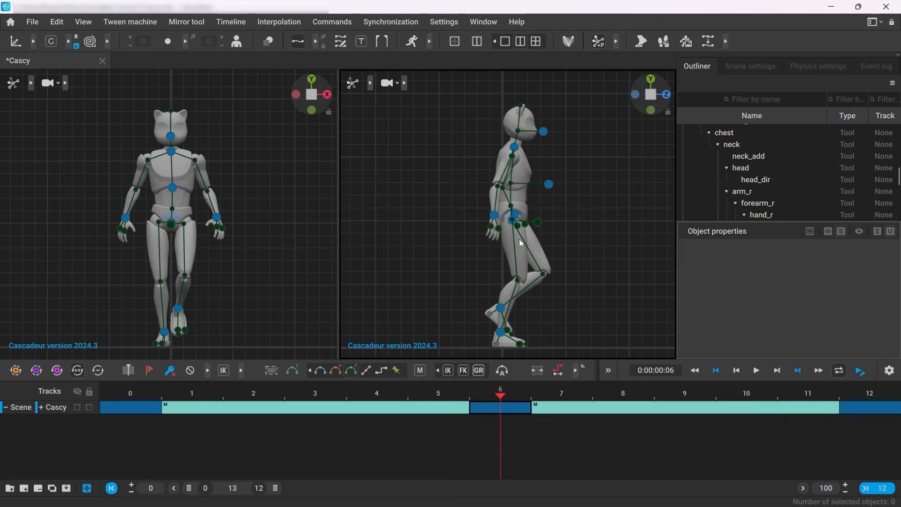
Step: Raise the pelvis and neck together slightly on frame 6
{"action": "left_click", "coordinate": [513, 218]}
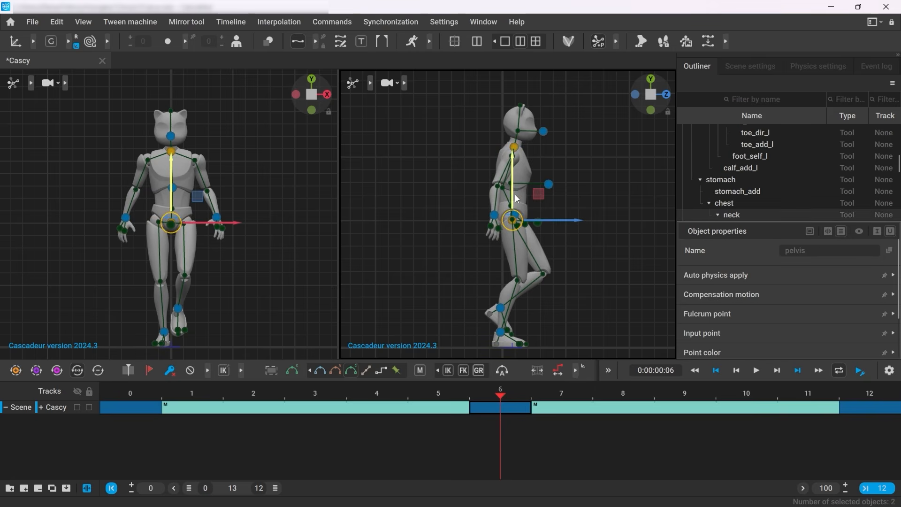
{"action": "left_click", "coordinate": [495, 215], "text": "ctrl"}
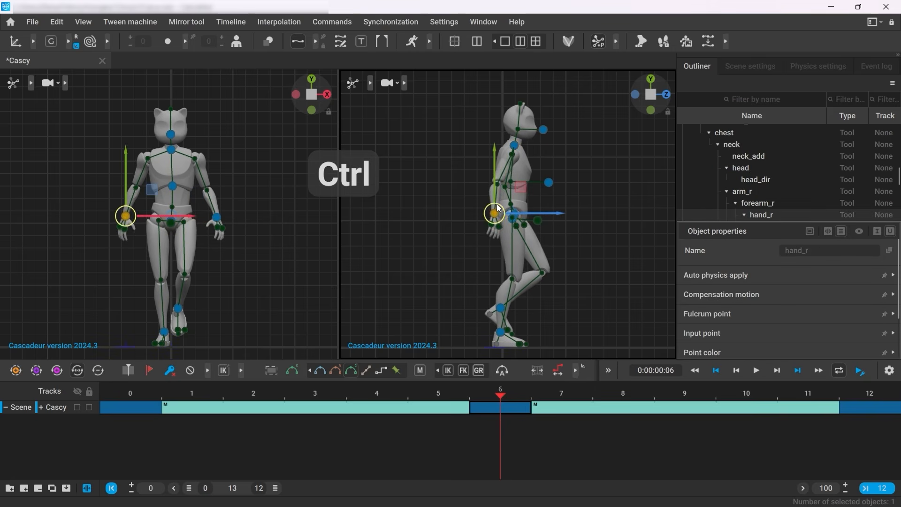
{"action": "left_click", "coordinate": [455, 234]}
Step: Add a keyframe at frame 3 and show a ghost of the previous keyframe's pose around the character
{"action": "left_click_drag", "start_coordinate": [131, 394], "coordinate": [323, 413]}
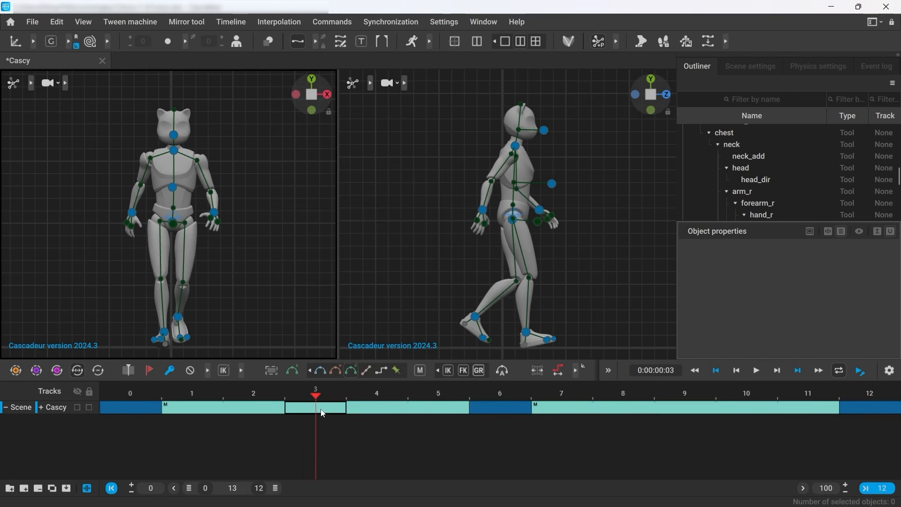
{"action": "left_click", "coordinate": [169, 371]}
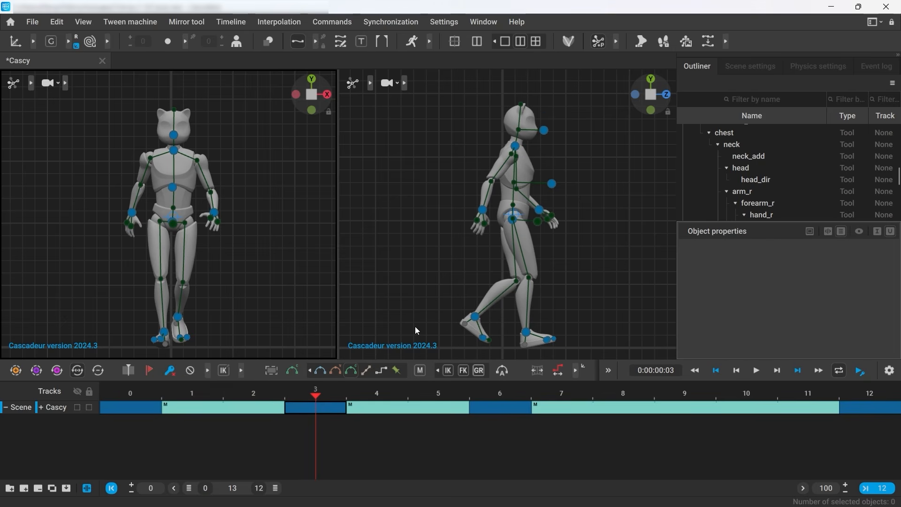
{"action": "scroll", "coordinate": [429, 333], "scroll_direction": "up", "scroll_amount": 6}
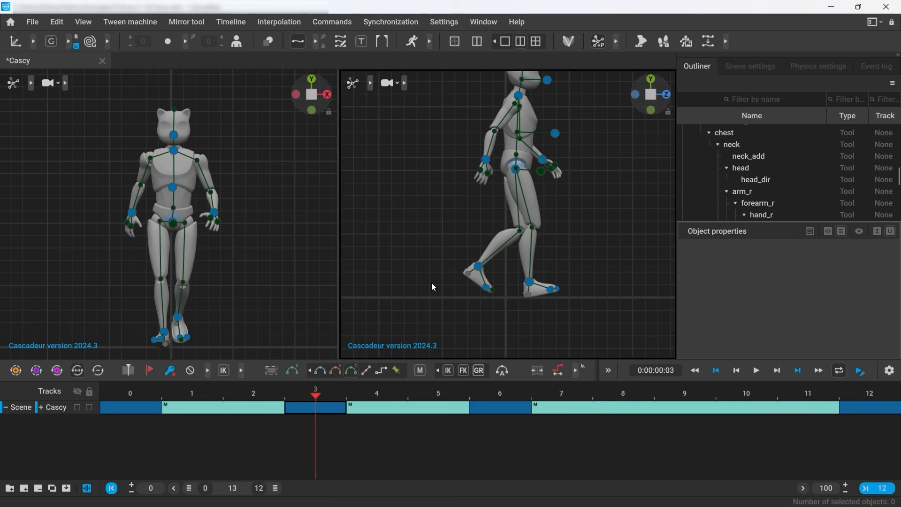
{"action": "middle_click_drag", "start_coordinate": [510, 324], "coordinate": [459, 314]}
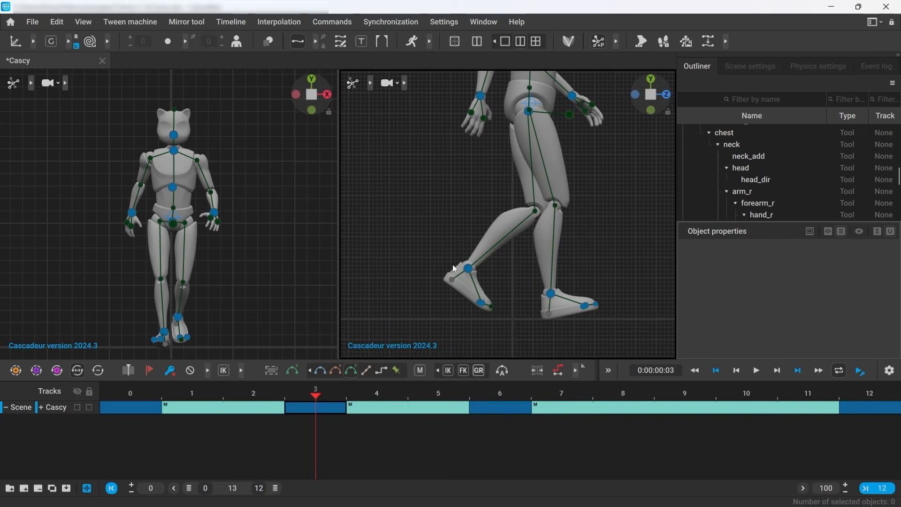
{"action": "mouse_move", "coordinate": [329, 394]}
{"action": "left_mouse_down"}
{"action": "mouse_move", "coordinate": [210, 399]}
{"action": "mouse_move", "coordinate": [331, 396]}
{"action": "left_mouse_up"}
{"action": "left_click", "coordinate": [186, 46]}
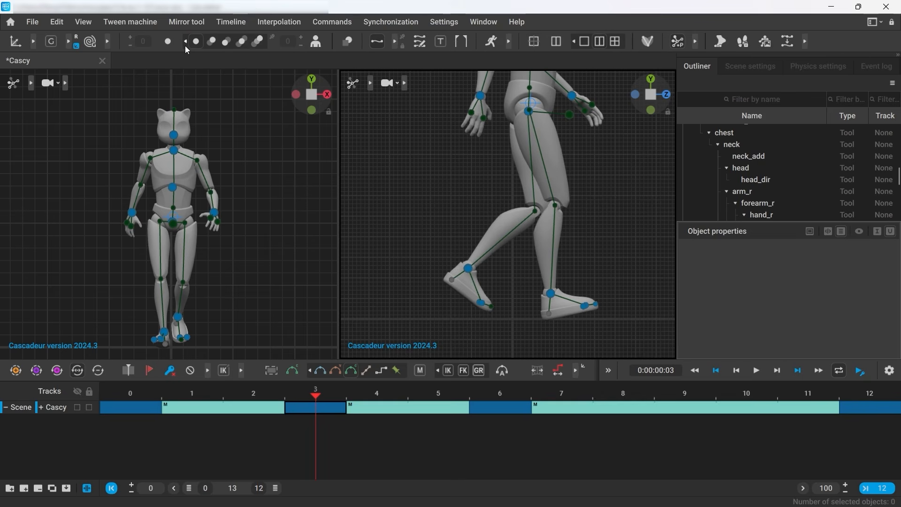
{"action": "left_click", "coordinate": [210, 46]}
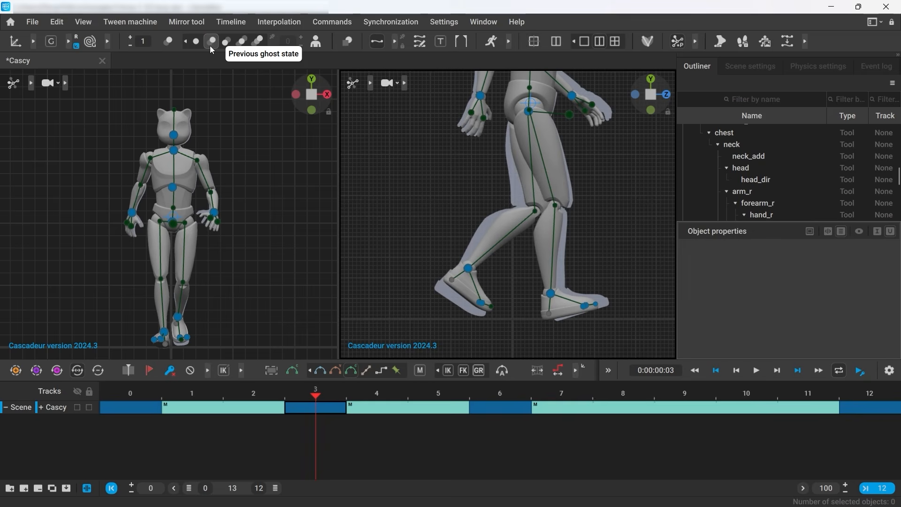
{"action": "left_click", "coordinate": [274, 35]}
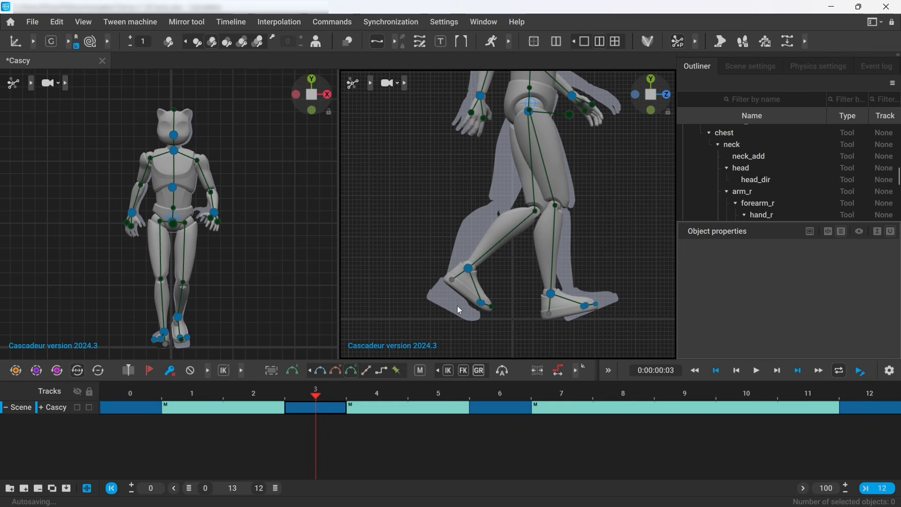
Step: Move the left foot backward and slightly down on frame 3, and rotate it until the heel lifts above the toes
{"action": "left_click", "coordinate": [470, 268]}
{"action": "left_click_drag", "start_coordinate": [508, 274], "coordinate": [483, 275]}
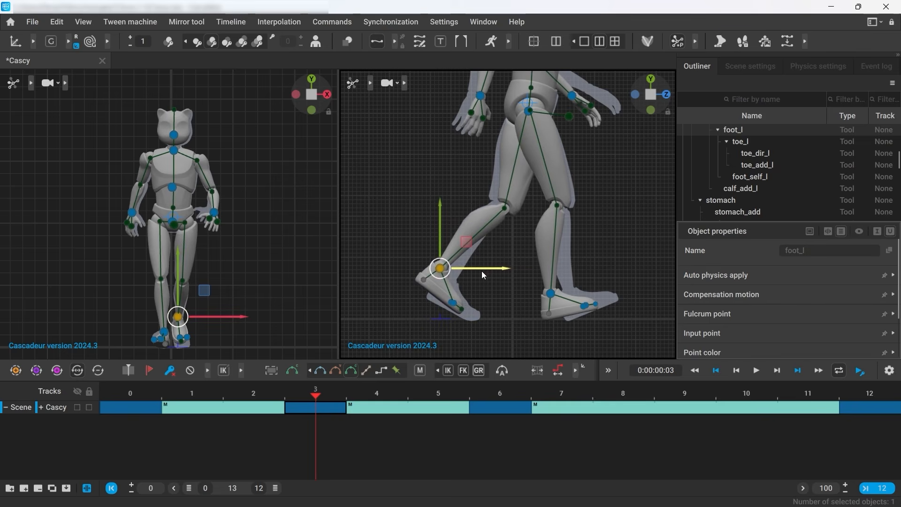
{"action": "left_click_drag", "start_coordinate": [441, 239], "coordinate": [445, 242]}
{"action": "key", "text": "e"}
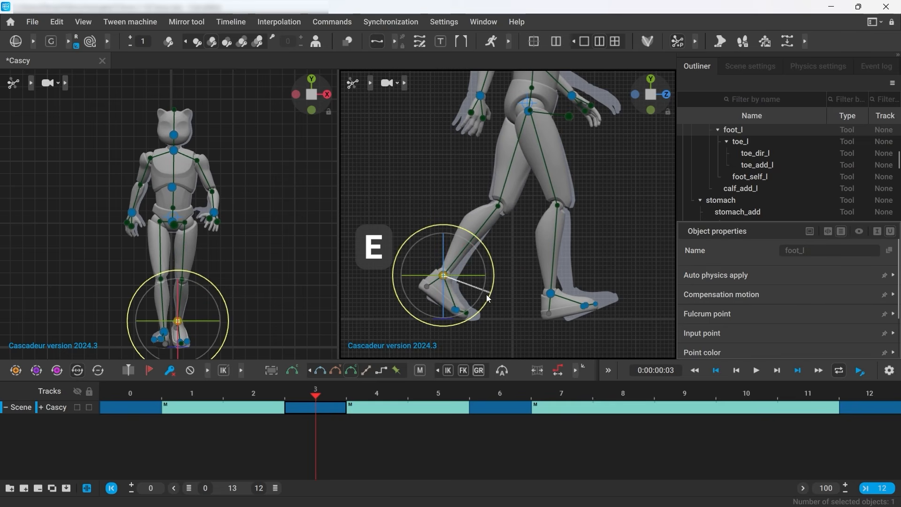
{"action": "left_click_drag", "start_coordinate": [489, 298], "coordinate": [466, 308]}
{"action": "left_click", "coordinate": [484, 331]}
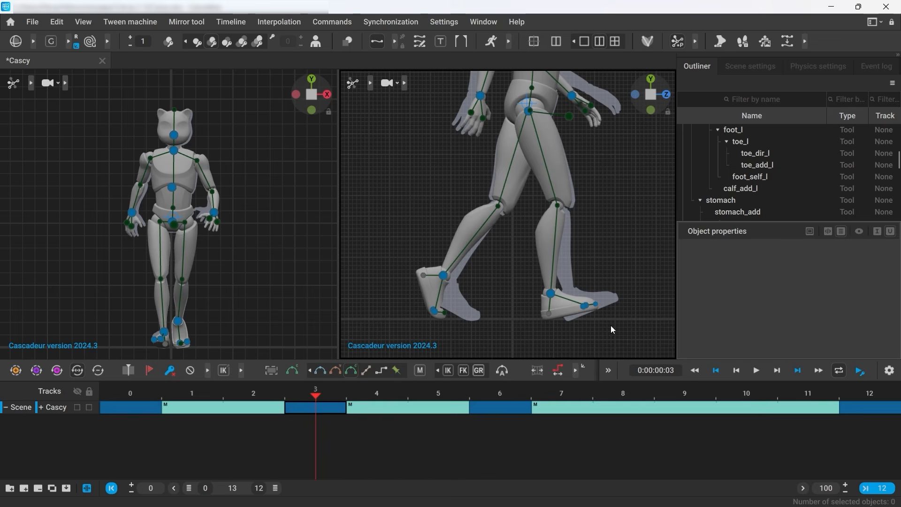
Step: Turn off the ghost display and flatten the right foot on frame 3 by releasing its control points to AutoPosing
{"action": "left_click", "coordinate": [167, 43]}
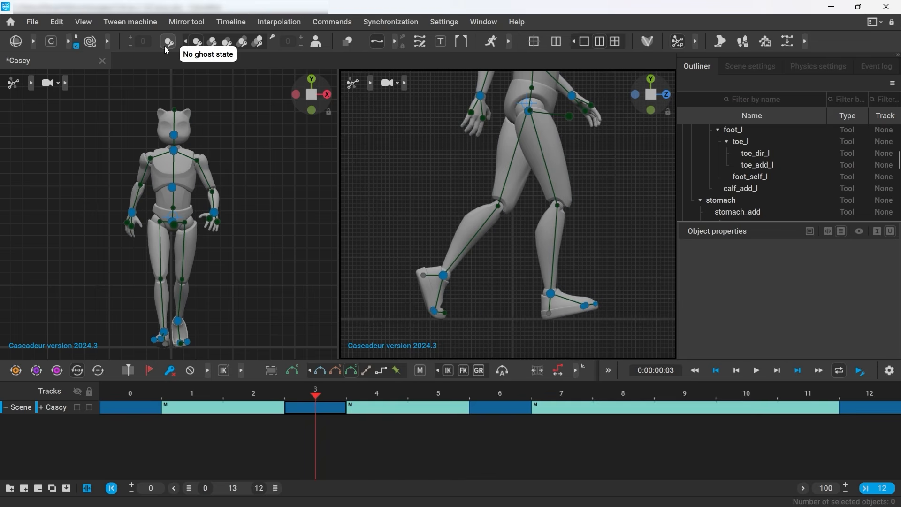
{"action": "left_click", "coordinate": [186, 44]}
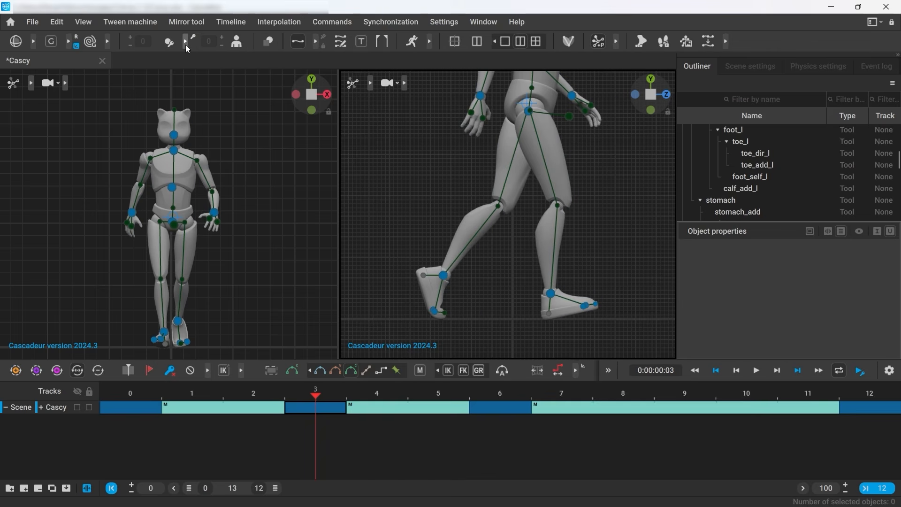
{"action": "left_click", "coordinate": [552, 294]}
{"action": "key", "text": "shift+z"}
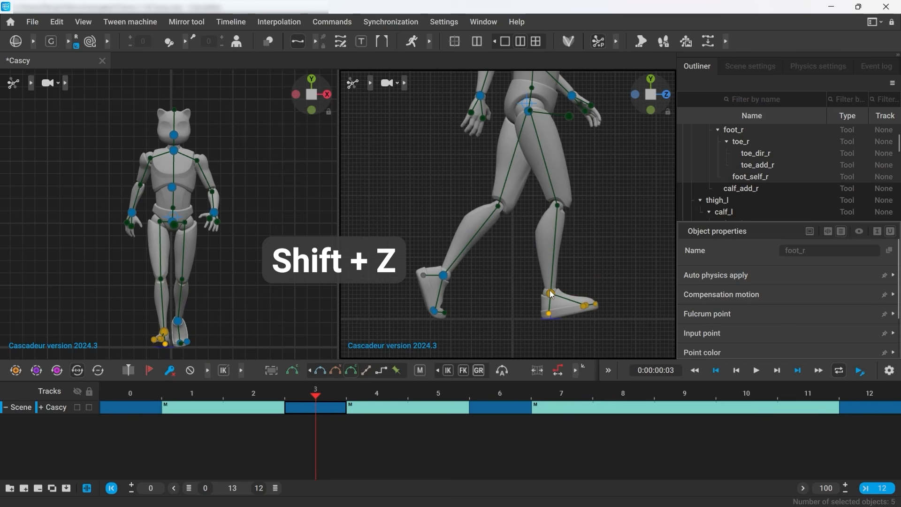
{"action": "left_click", "coordinate": [623, 316]}
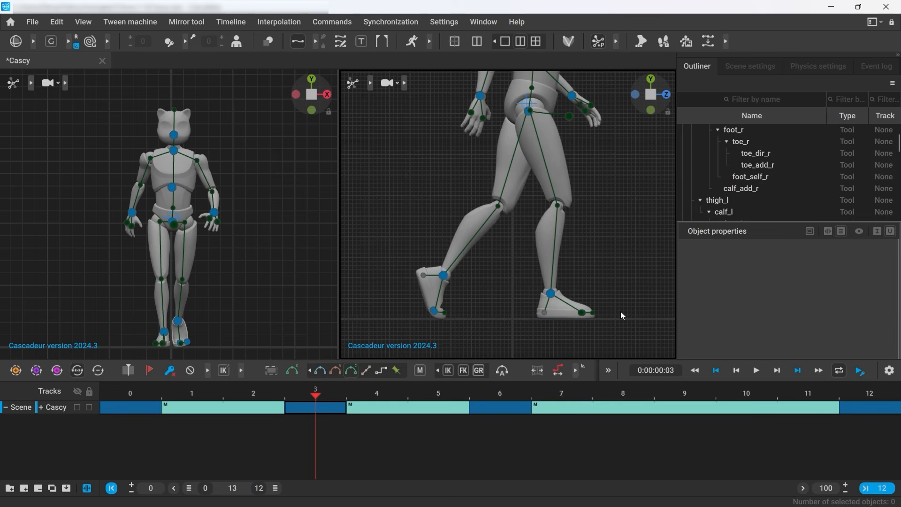
Step: Add a keyframe to the Cascy track at frame 9
{"action": "scroll", "coordinate": [512, 308], "scroll_direction": "down", "scroll_amount": 5}
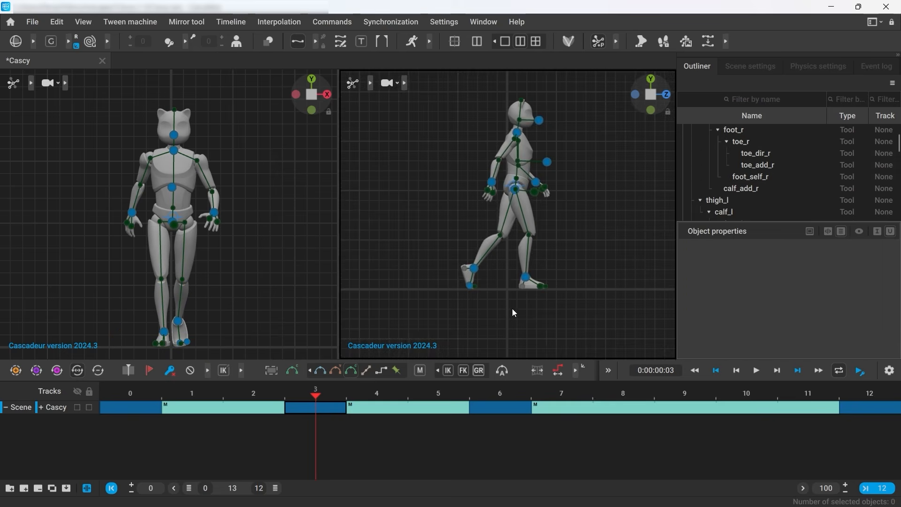
{"action": "left_click_drag", "start_coordinate": [142, 397], "coordinate": [674, 412]}
{"action": "left_click", "coordinate": [169, 370]}
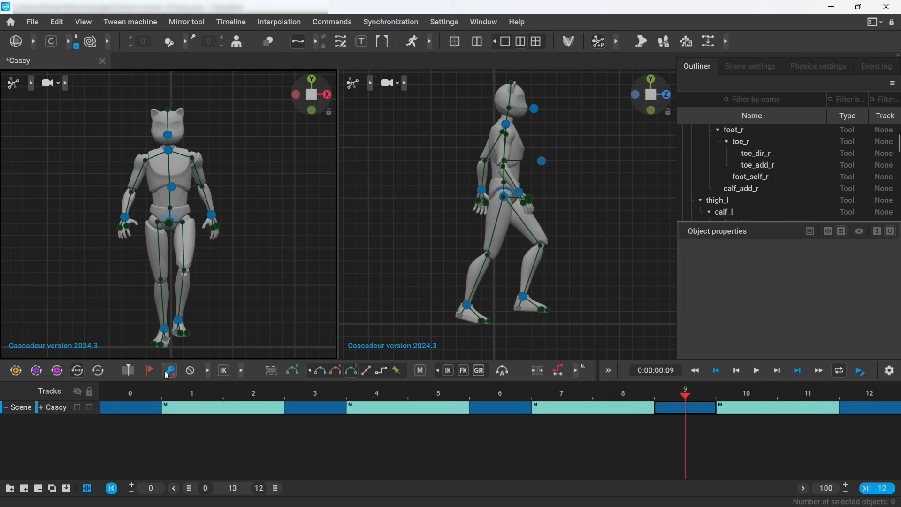
{"action": "left_click", "coordinate": [465, 305]}
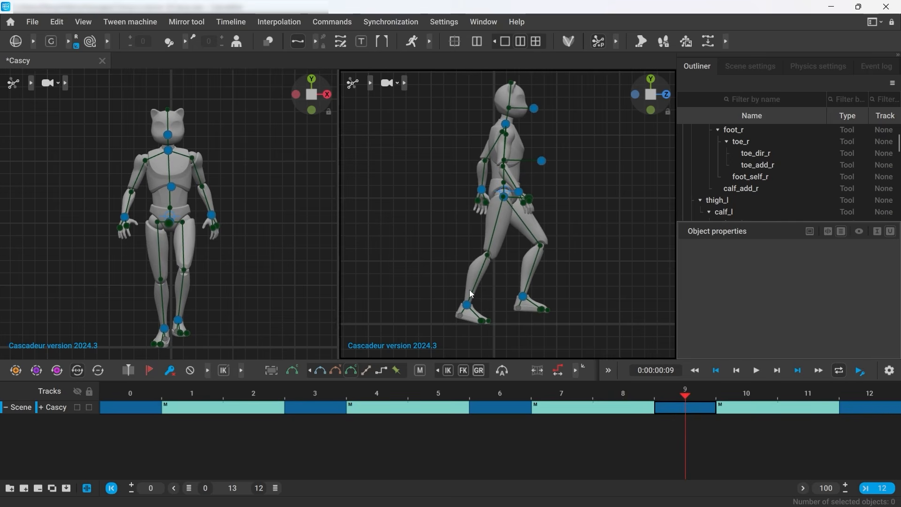
{"action": "left_click", "coordinate": [468, 305]}
{"action": "key", "text": "w"}
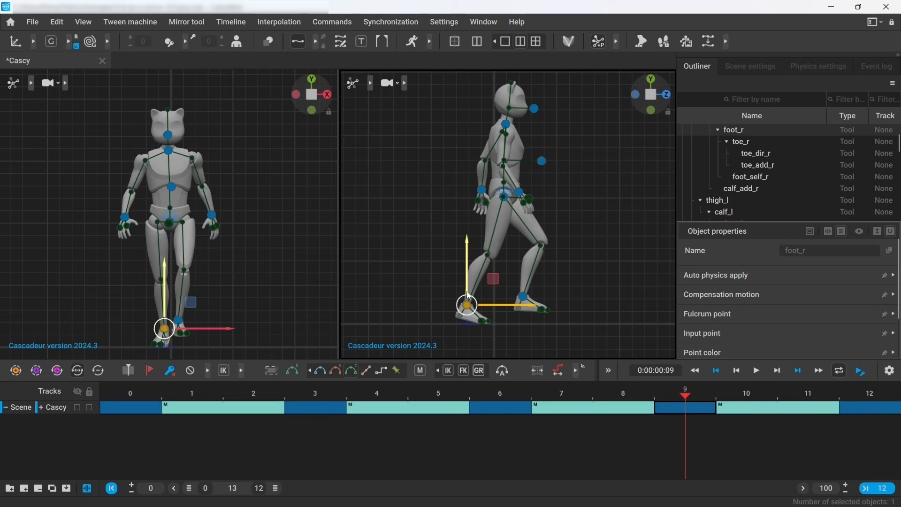
{"action": "left_click_drag", "start_coordinate": [466, 271], "coordinate": [467, 276]}
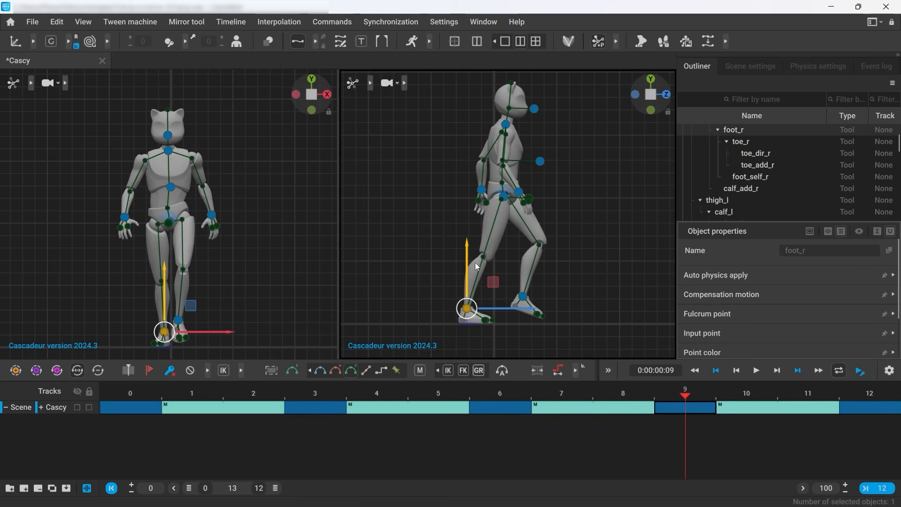
{"action": "left_click", "coordinate": [432, 231]}
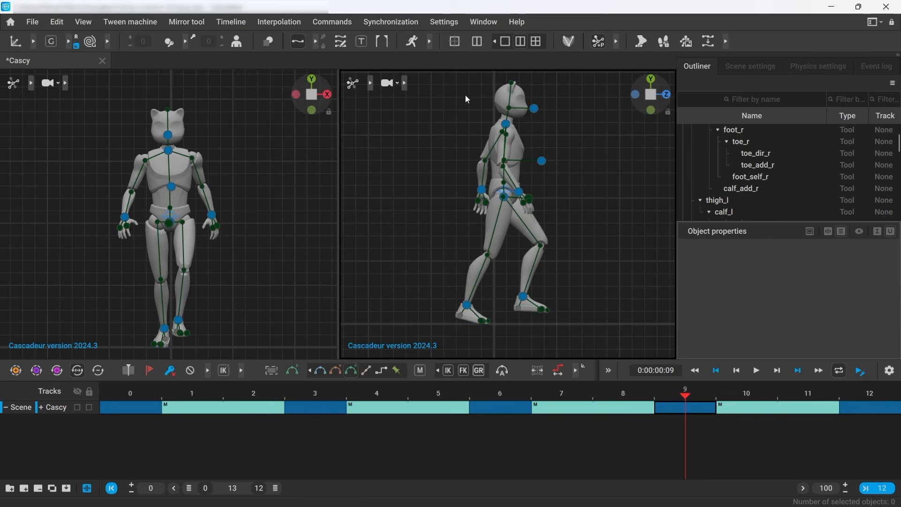
Step: Lower the pelvis and upper body slightly on frame 9, and move the right foot down until it rests flat on the ground
{"action": "left_click_drag", "start_coordinate": [506, 160], "coordinate": [553, 217]}
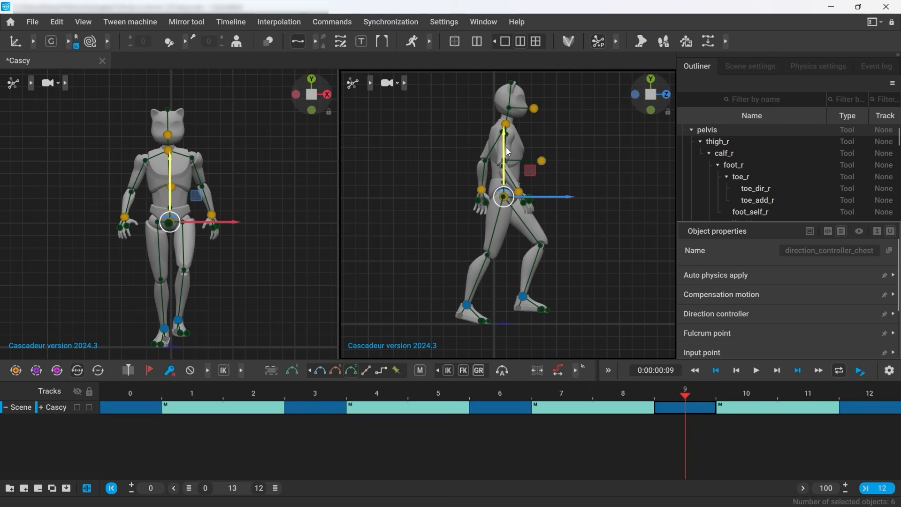
{"action": "left_click", "coordinate": [467, 306]}
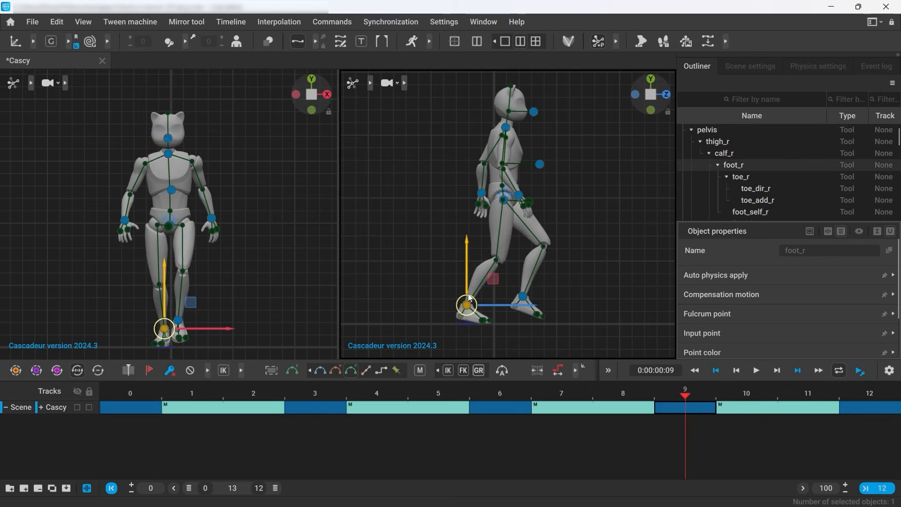
{"action": "left_click", "coordinate": [423, 286]}
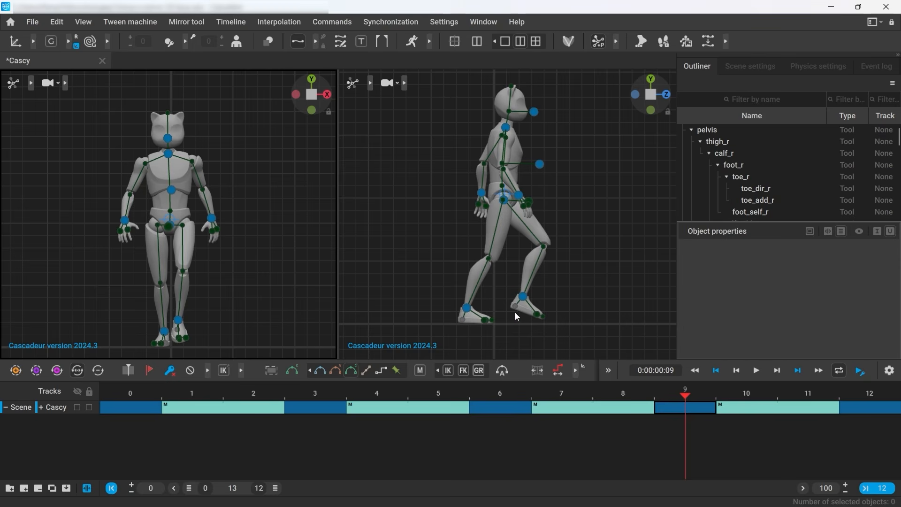
Step: Show the left foot's trajectory over frames 0 to 12 and move the foot slightly backward and down on frame 9
{"action": "left_click_drag", "start_coordinate": [135, 412], "coordinate": [869, 410]}
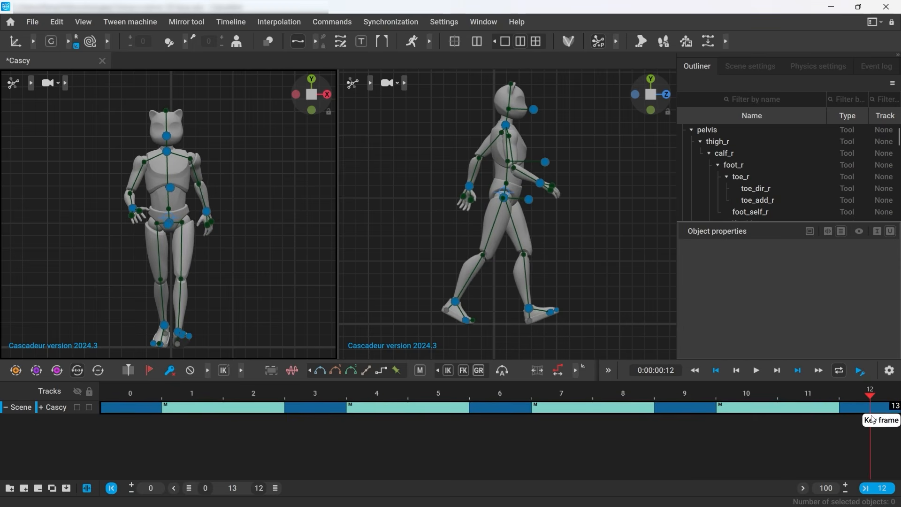
{"action": "left_click", "coordinate": [529, 309]}
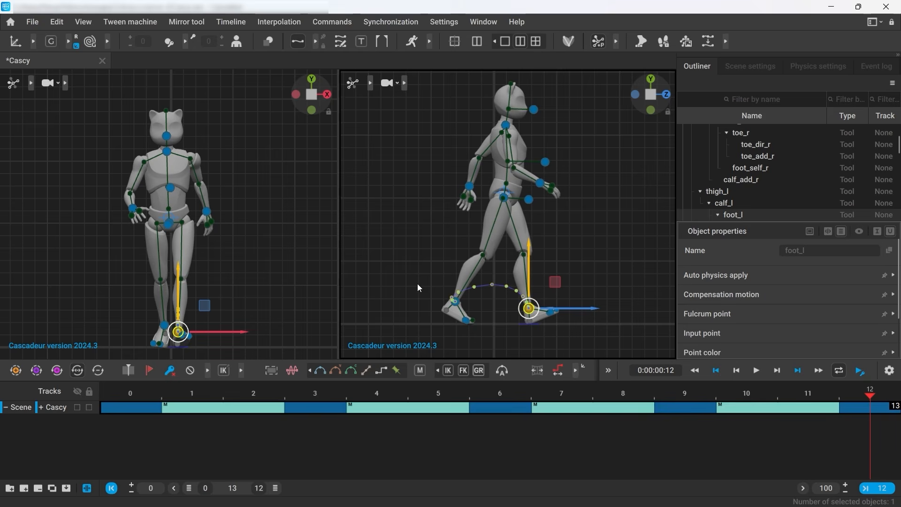
{"action": "left_click_drag", "start_coordinate": [839, 399], "coordinate": [501, 417]}
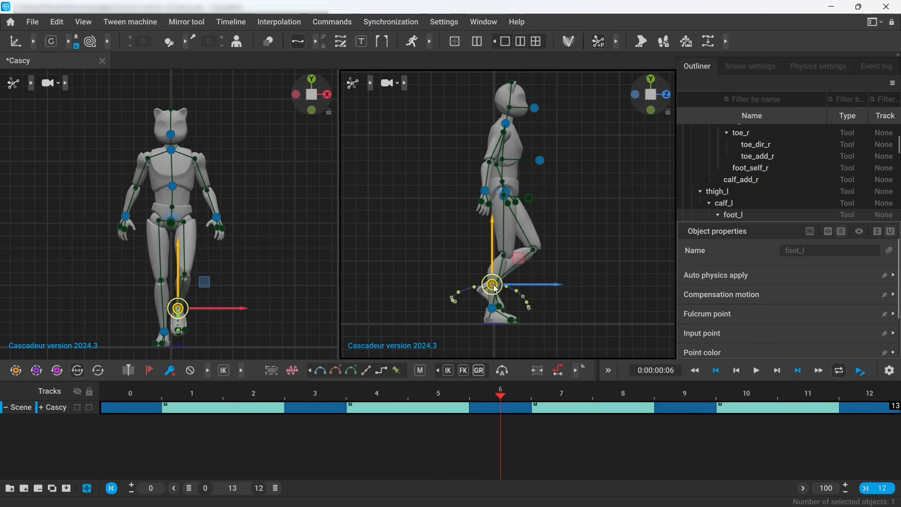
{"action": "left_click_drag", "start_coordinate": [494, 286], "coordinate": [515, 301]}
{"action": "left_click", "coordinate": [679, 396]}
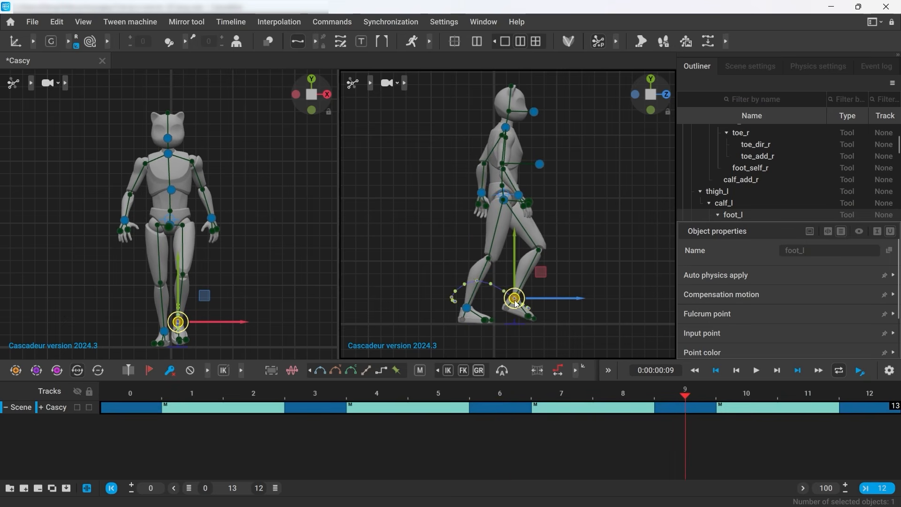
{"action": "left_click", "coordinate": [565, 324]}
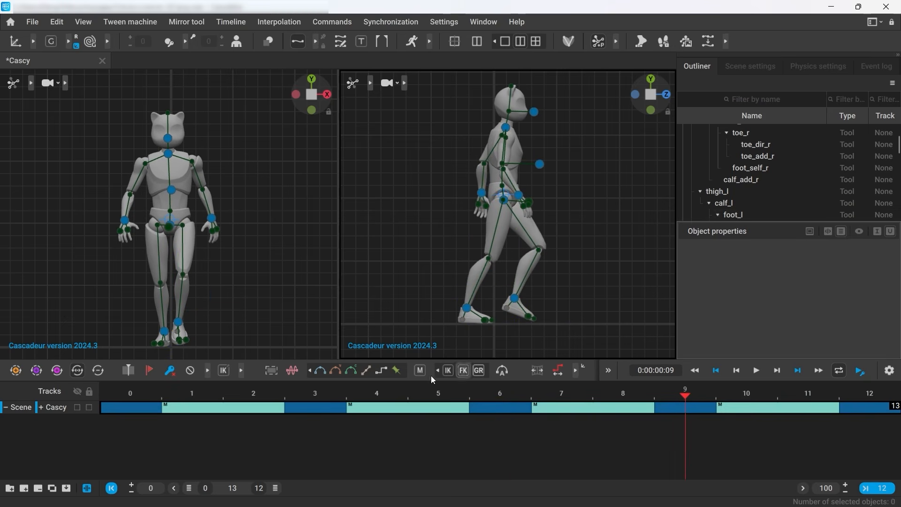
Step: Play back the first step of the walk over frames 0 to 12
{"action": "left_click_drag", "start_coordinate": [156, 396], "coordinate": [869, 408]}
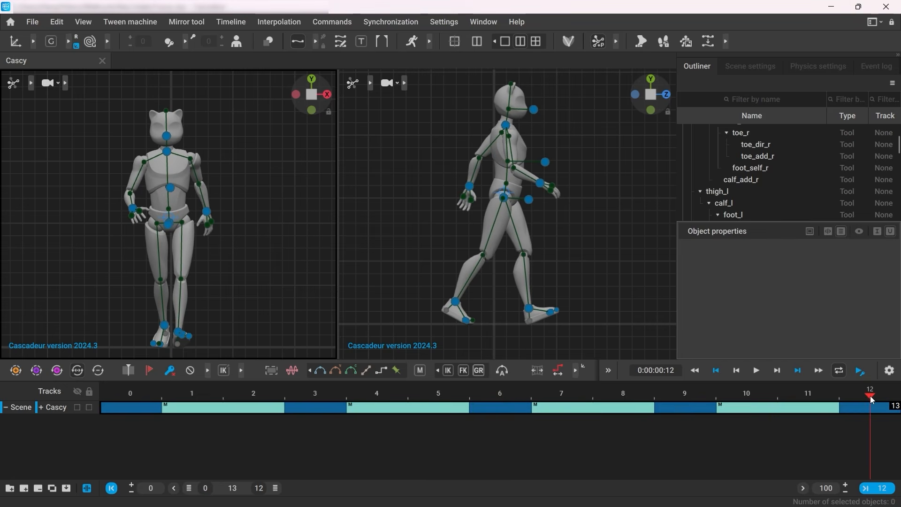
{"action": "left_click", "coordinate": [757, 371]}
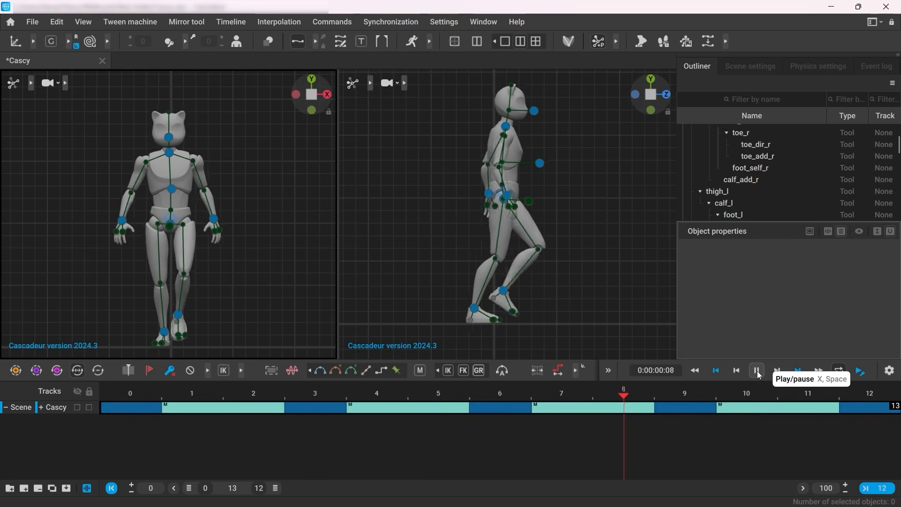
{"action": "left_click", "coordinate": [756, 371]}
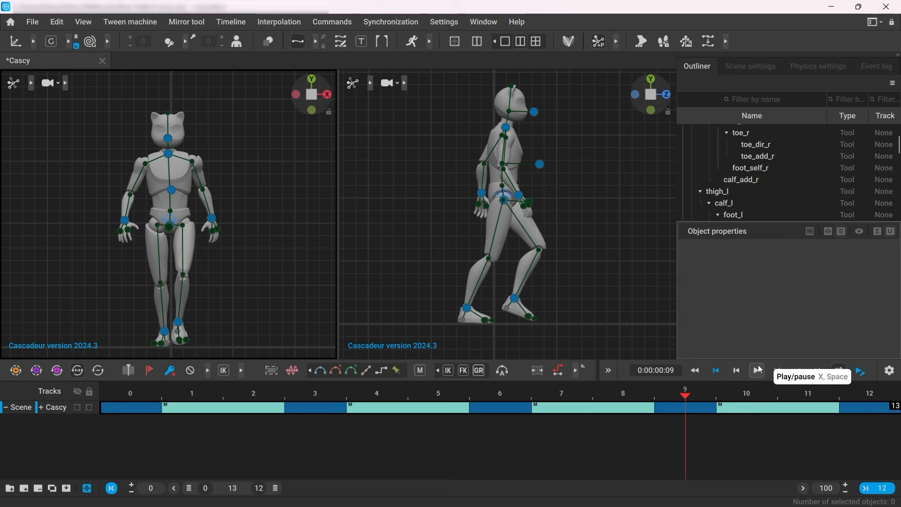
Step: Save the scene as a separate Cascadeur project file named First_Step
{"action": "left_click", "coordinate": [41, 22]}
{"action": "left_click", "coordinate": [46, 86]}
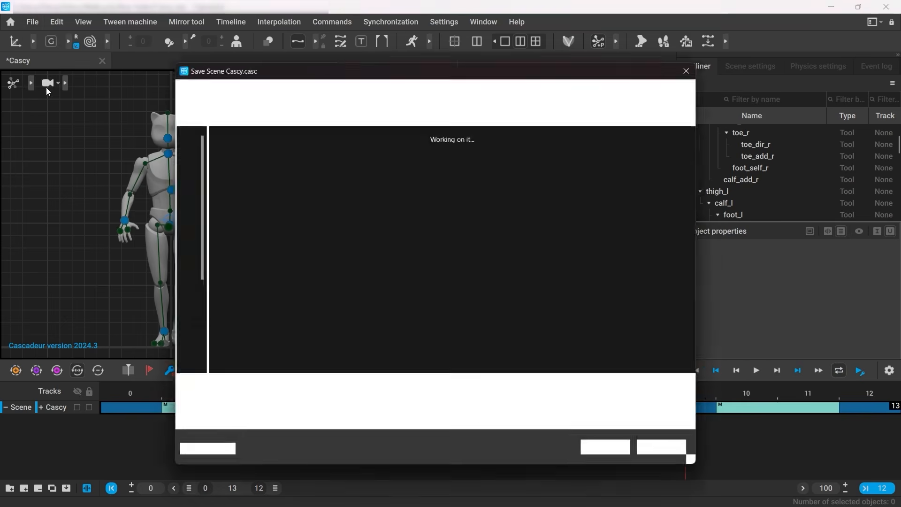
{"action": "type", "text": "First_"}
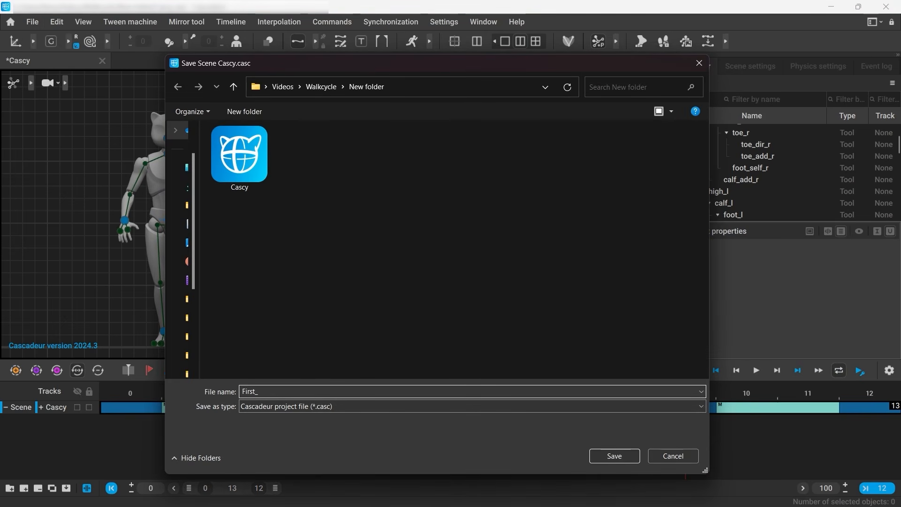
{"action": "type", "text": "Step"}
{"action": "left_click", "coordinate": [606, 455]}
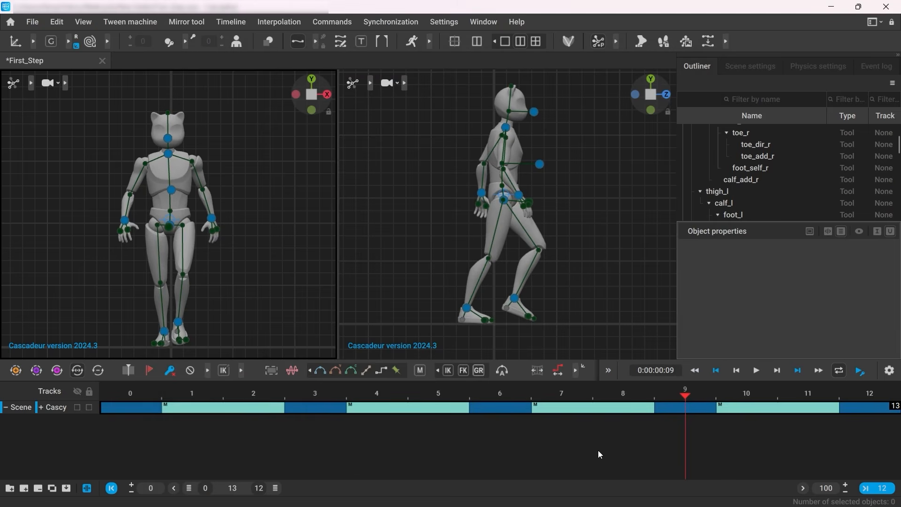
Step: Extend the visible timeline to frame 42 and duplicate the frames 0 to 12 interval so the copy spans frames 12 to 24
{"action": "left_click_drag", "start_coordinate": [682, 396], "coordinate": [133, 404]}
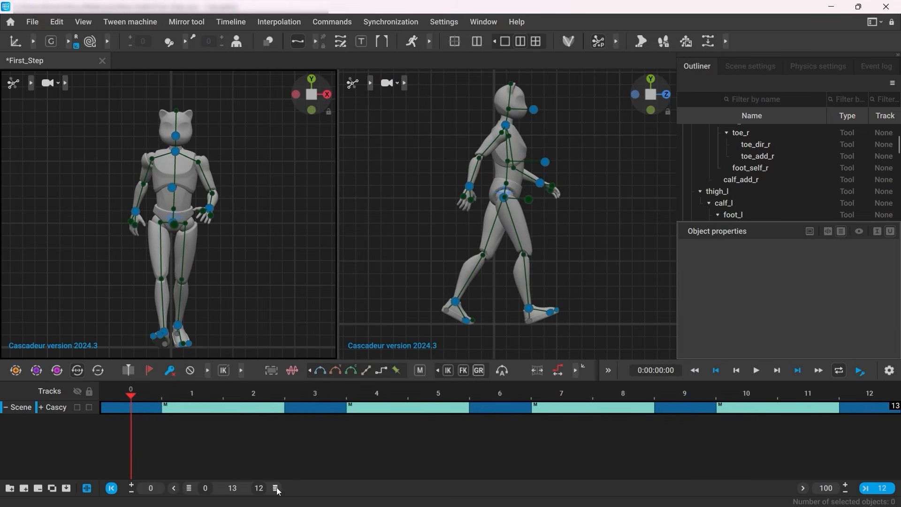
{"action": "left_click_drag", "start_coordinate": [277, 489], "coordinate": [449, 502]}
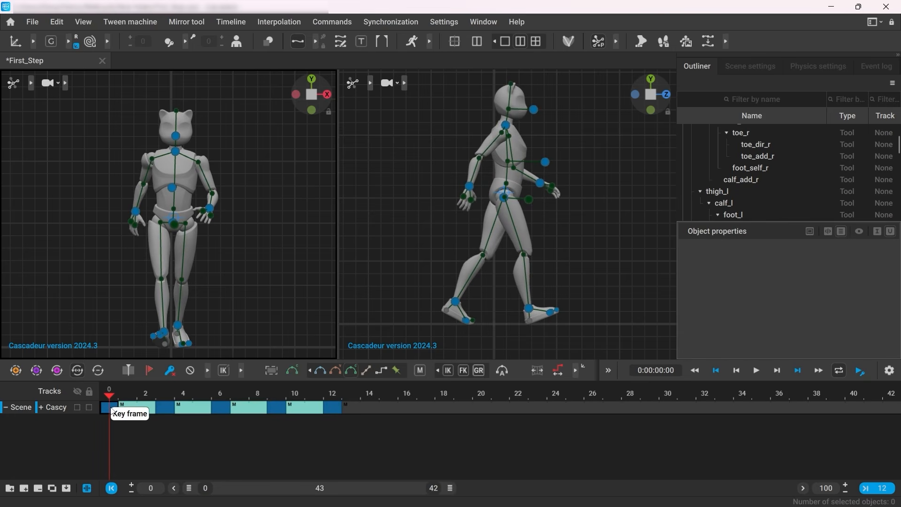
{"action": "left_click_drag", "start_coordinate": [123, 413], "coordinate": [335, 427]}
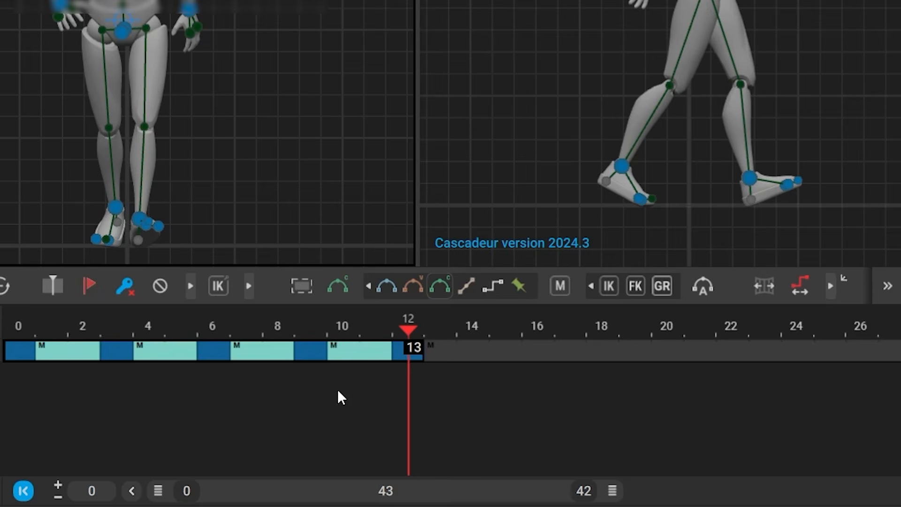
{"action": "left_click", "coordinate": [213, 361]}
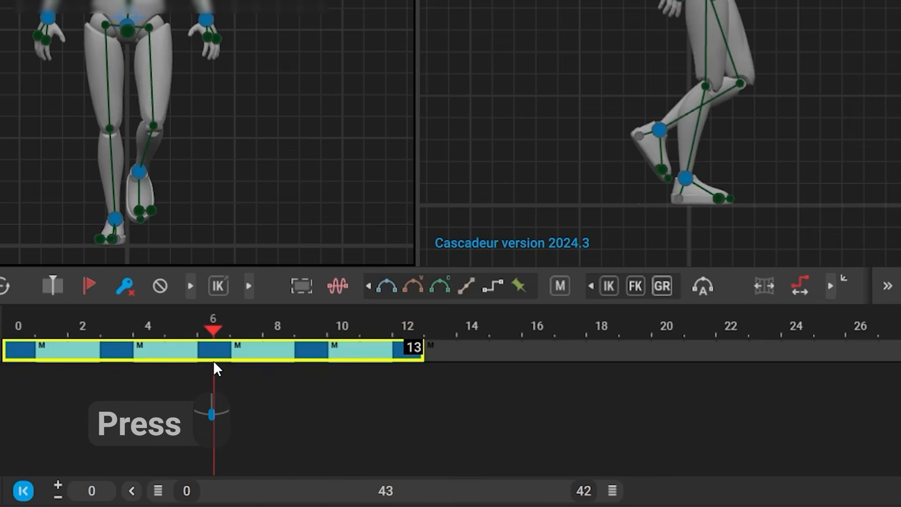
{"action": "left_click_drag", "start_coordinate": [213, 361], "coordinate": [613, 361], "text": "shift"}
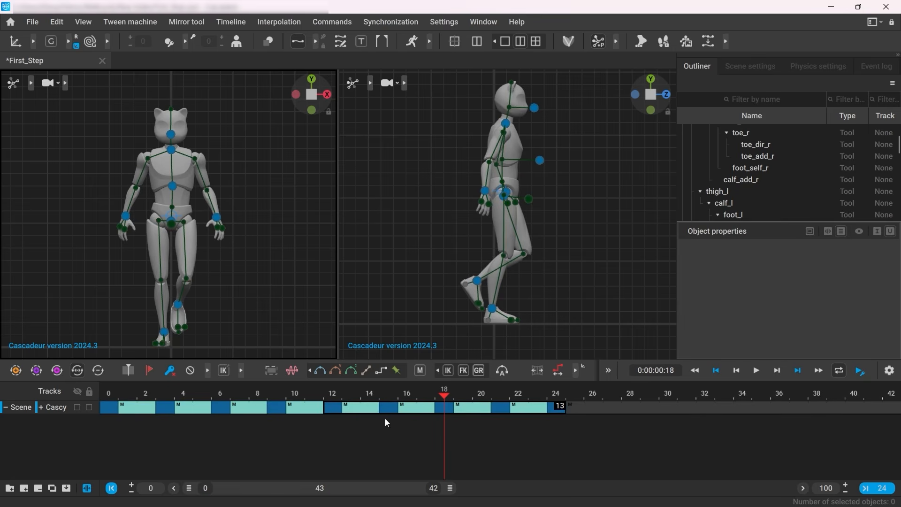
Step: Select all of the character's control points and the copied interval from frame 12 to frame 24
{"action": "double_click", "coordinate": [168, 228]}
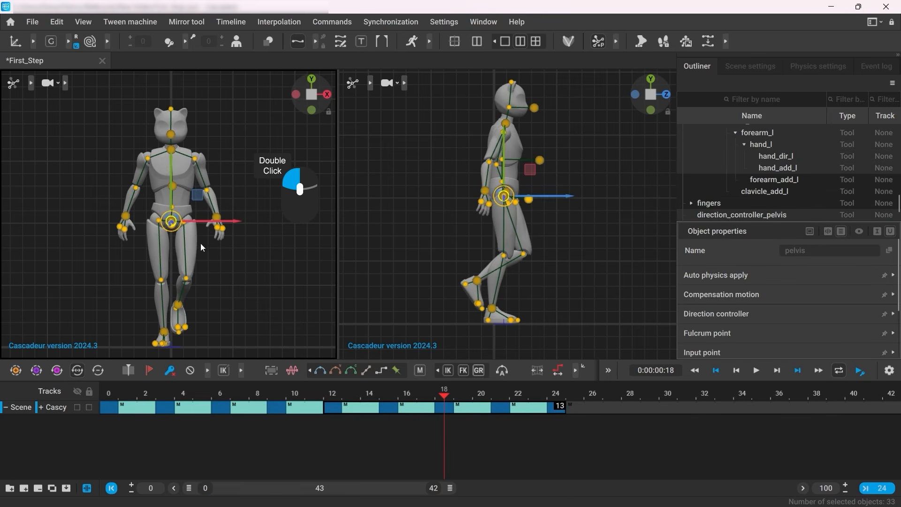
{"action": "left_click_drag", "start_coordinate": [336, 408], "coordinate": [558, 408]}
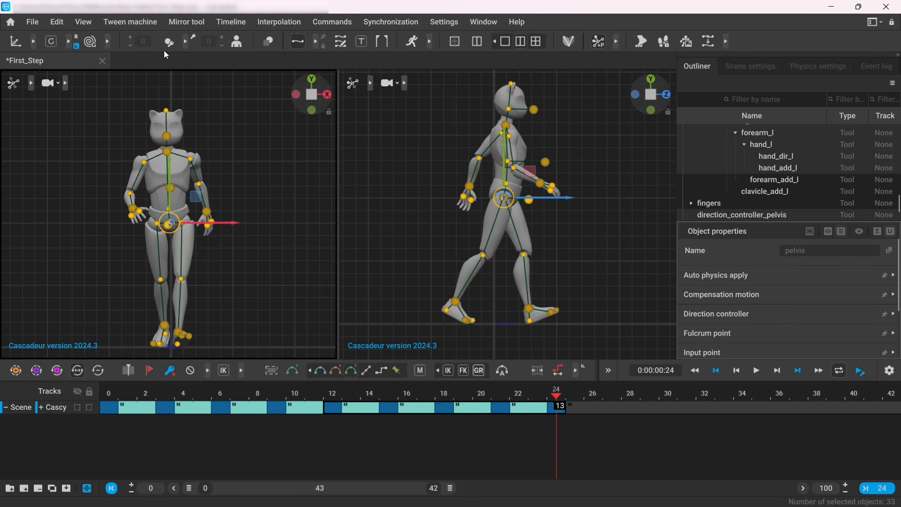
{"action": "left_click", "coordinate": [188, 23]}
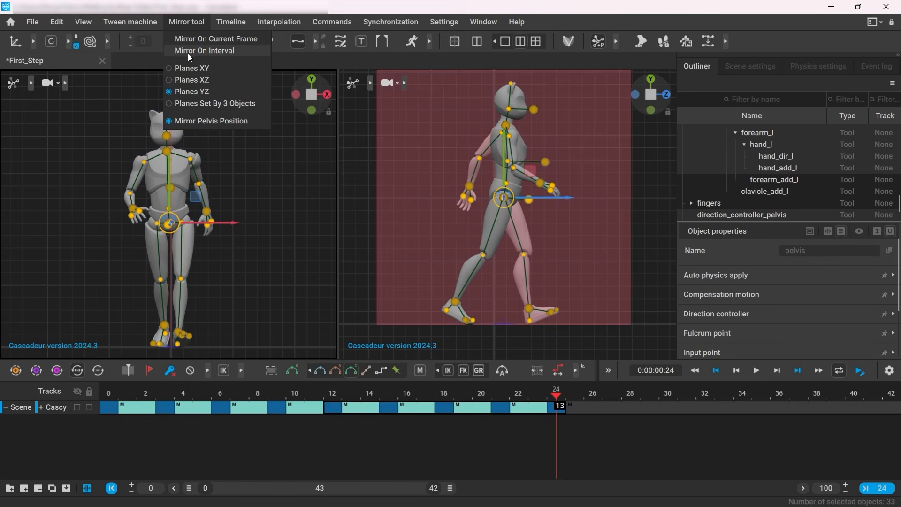
{"action": "left_click", "coordinate": [212, 50]}
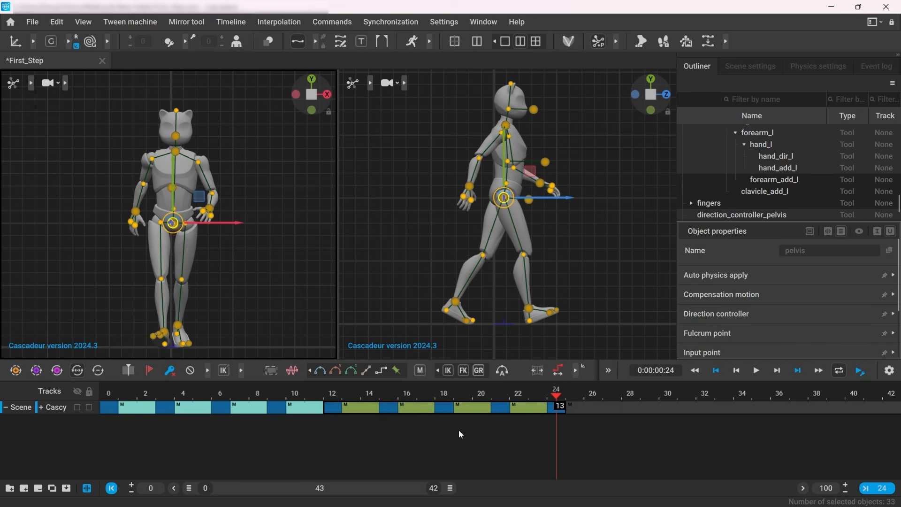
{"action": "scroll", "coordinate": [558, 372], "scroll_direction": "down", "scroll_amount": 1}
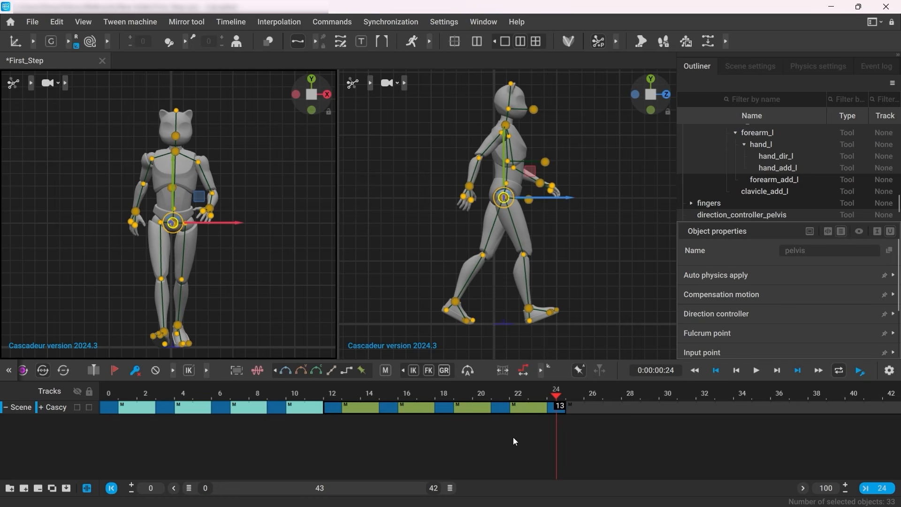
{"action": "key", "text": "ctrl+z"}
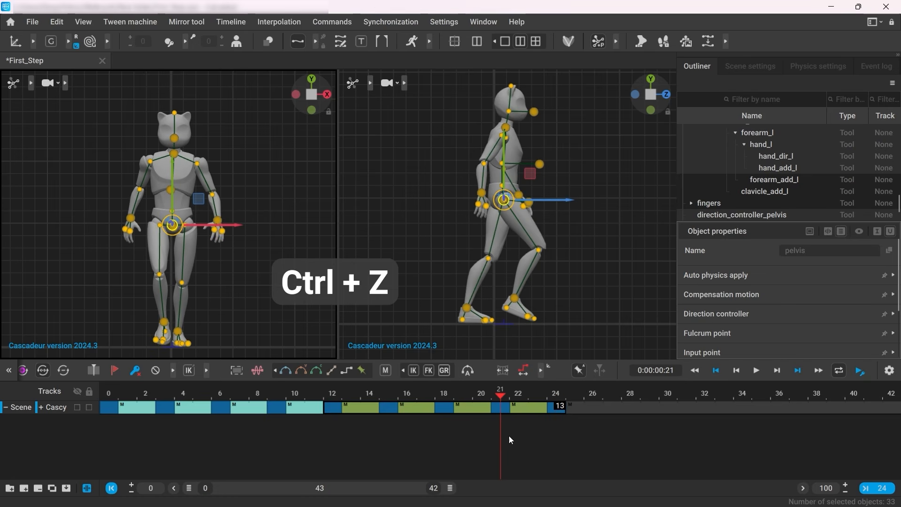
{"action": "key", "text": "ctrl+z"}
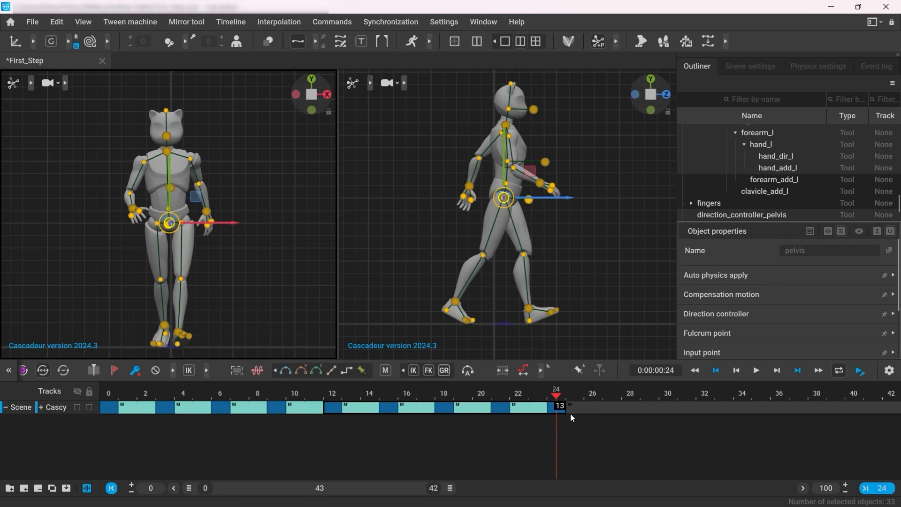
Step: Mirror the character's poses across the YZ plane on the frames 12 to 24 interval, and clear the control point selection
{"action": "left_click", "coordinate": [189, 27]}
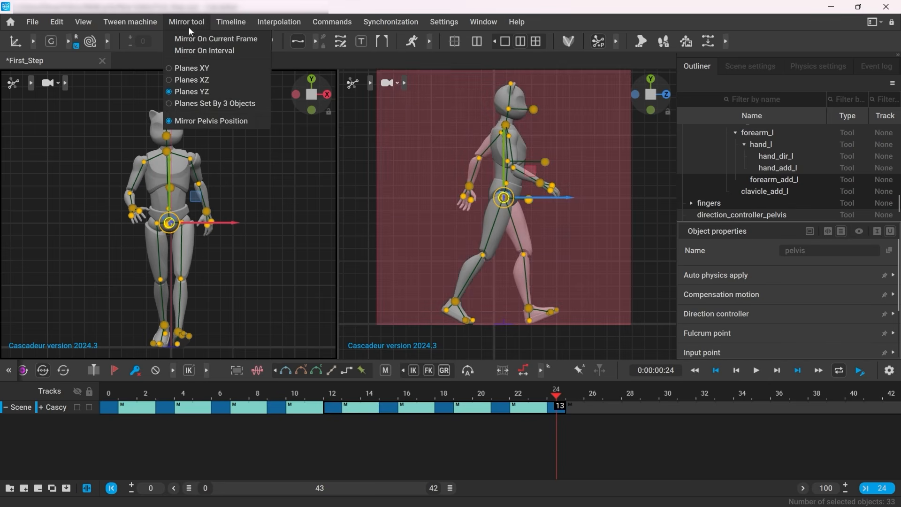
{"action": "left_click", "coordinate": [192, 52]}
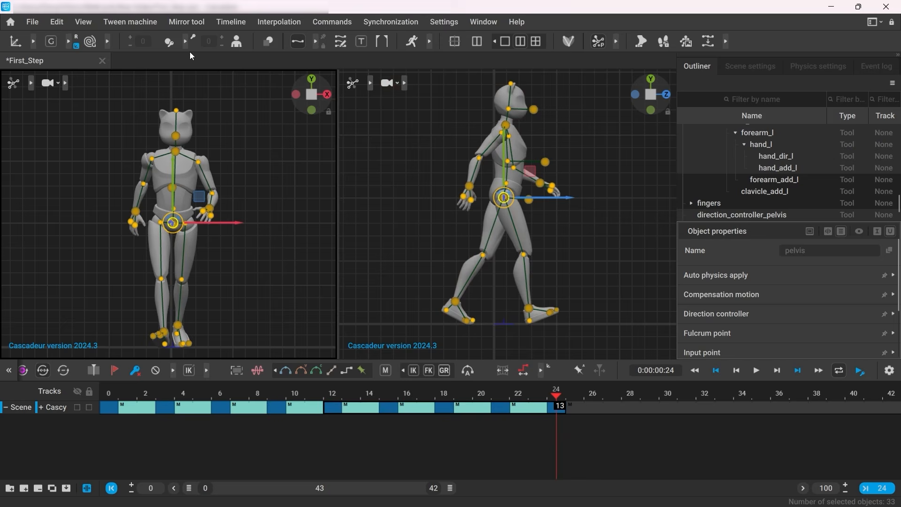
{"action": "left_click", "coordinate": [292, 440]}
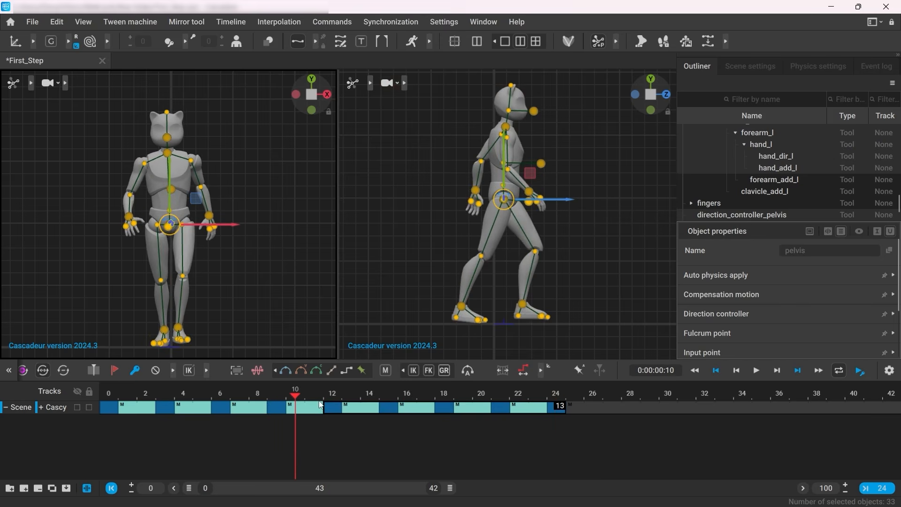
{"action": "left_click", "coordinate": [278, 294]}
Step: Check the walk over frames 0 to 24 and compare the poses on the first and last keyframes
{"action": "left_click_drag", "start_coordinate": [107, 393], "coordinate": [559, 408]}
{"action": "left_click", "coordinate": [559, 407]}
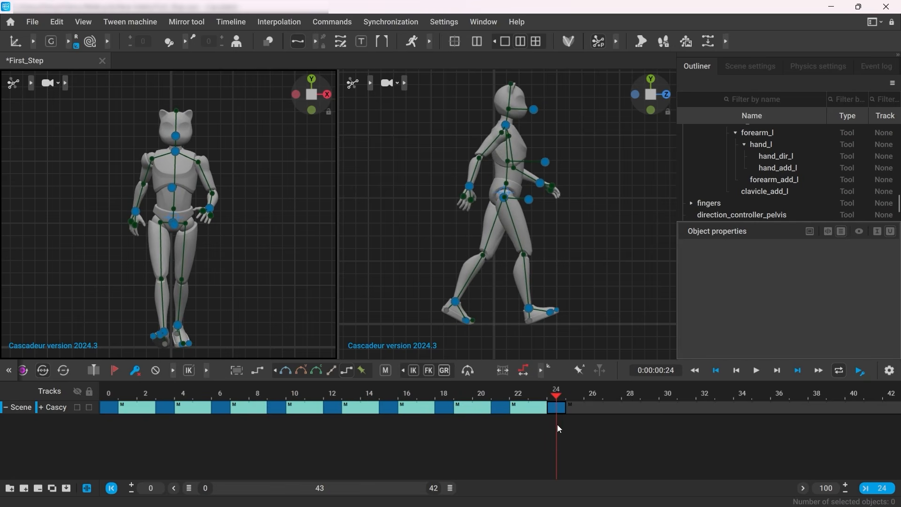
{"action": "left_click", "coordinate": [111, 408]}
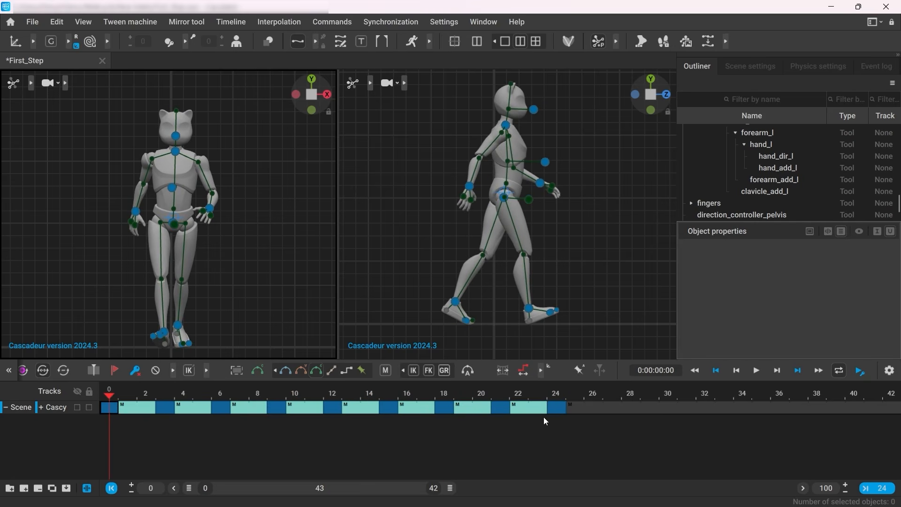
Step: Select the interval from frame 0 to frame 23 on the Cascy track and turn it into a cycle
{"action": "left_click", "coordinate": [557, 407]}
{"action": "left_click", "coordinate": [112, 409]}
{"action": "left_click_drag", "start_coordinate": [113, 415], "coordinate": [541, 424]}
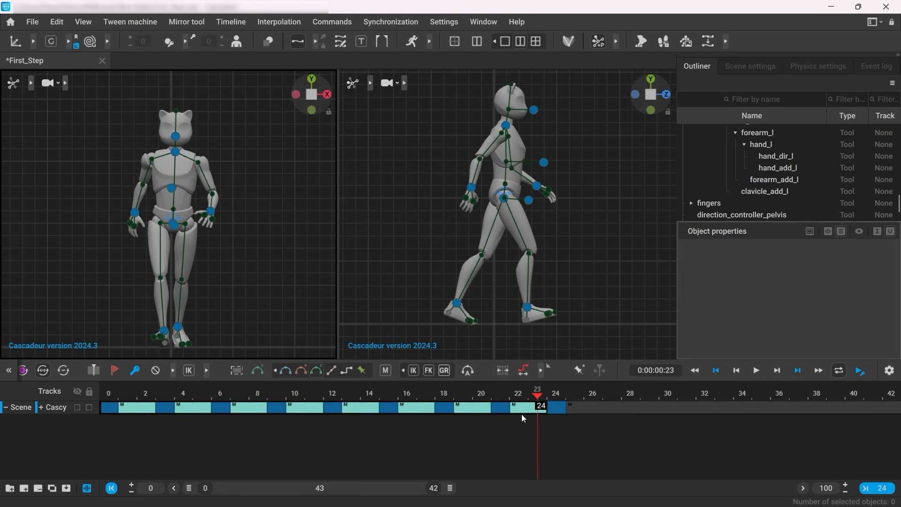
{"action": "scroll", "coordinate": [52, 376], "scroll_direction": "up", "scroll_amount": 1}
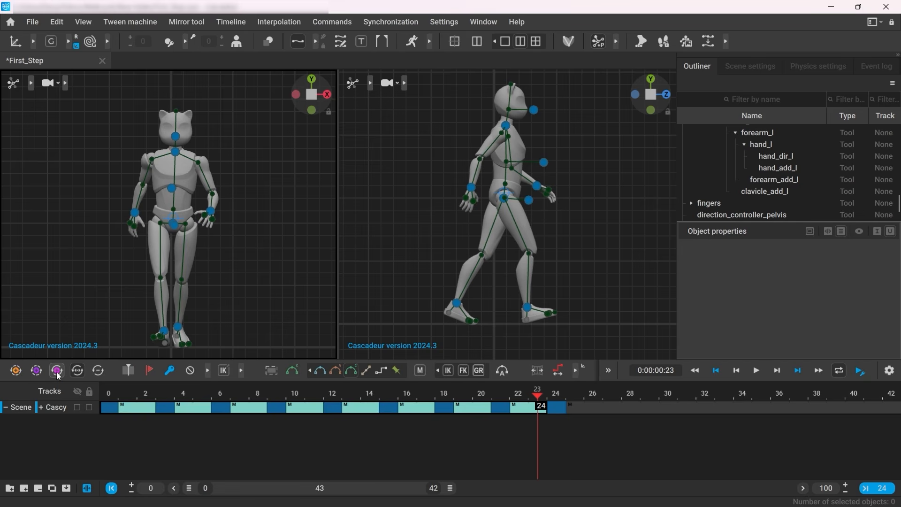
{"action": "left_click", "coordinate": [57, 371]}
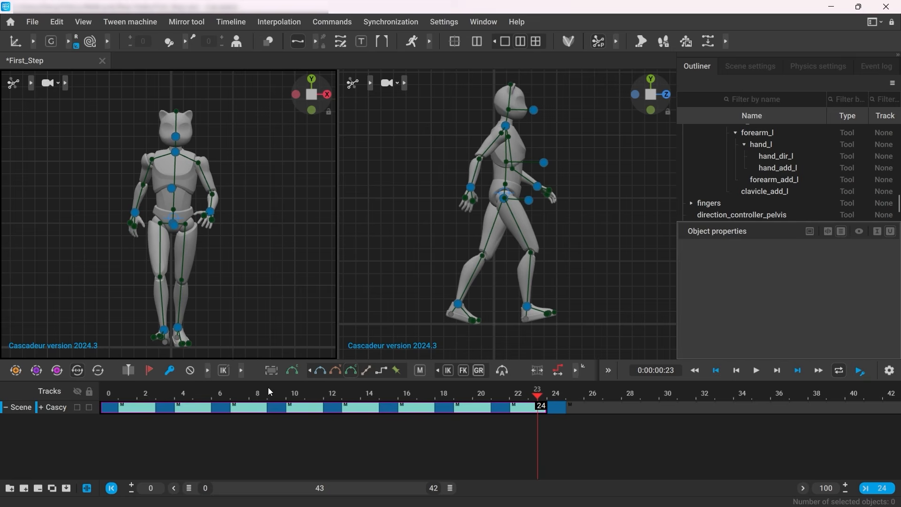
{"action": "left_click", "coordinate": [296, 442]}
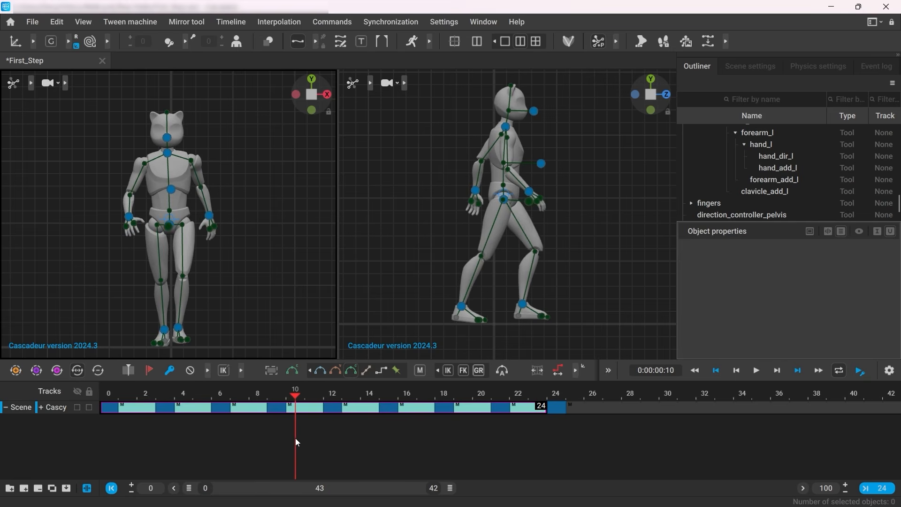
Step: Save the scene as a new Cascadeur project file named Two_Steps
{"action": "left_click", "coordinate": [32, 22]}
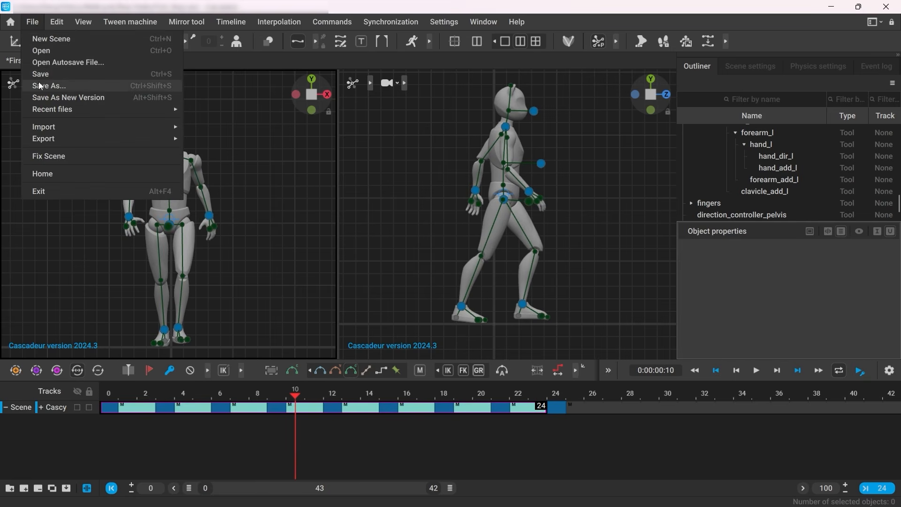
{"action": "left_click", "coordinate": [39, 83]}
{"action": "type", "text": "Two_Steps"}
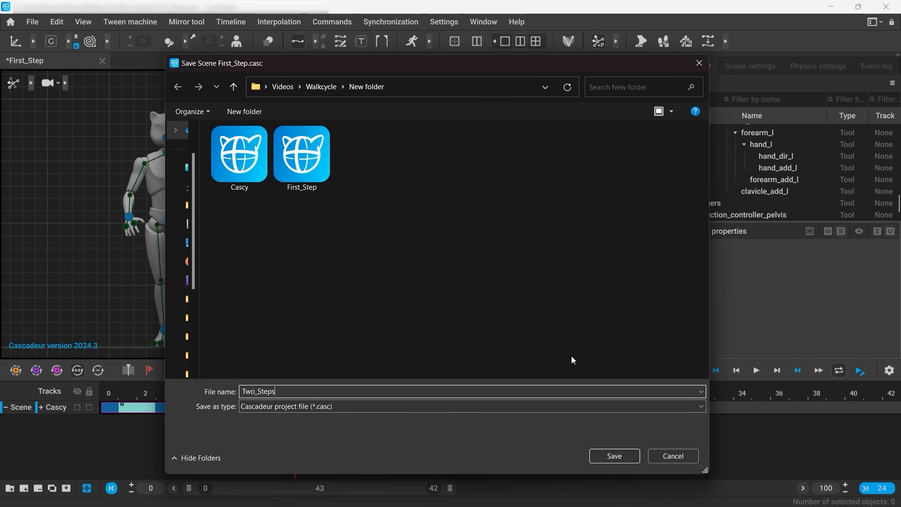
{"action": "key", "text": "Return"}
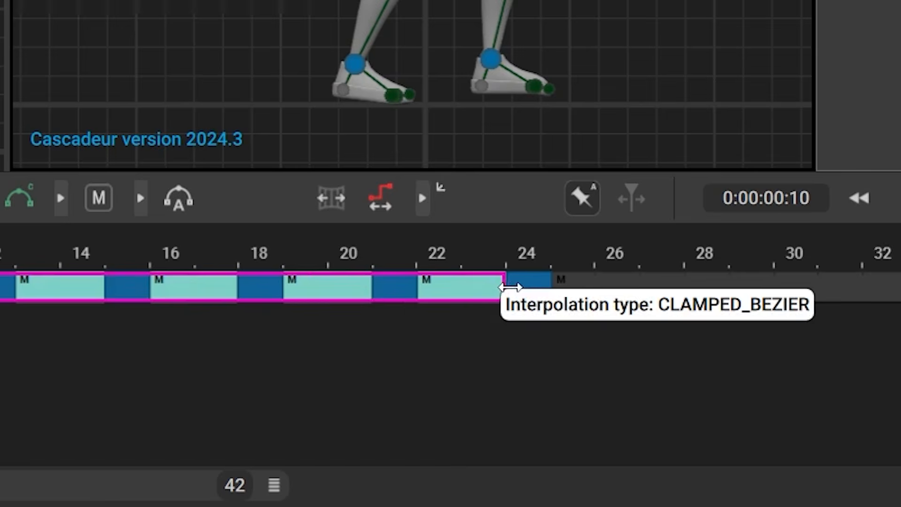
Step: Extend the cycle to frame 32, and add one frame between each pair of its original keys so they sit four frames apart
{"action": "left_click_drag", "start_coordinate": [507, 286], "coordinate": [873, 333]}
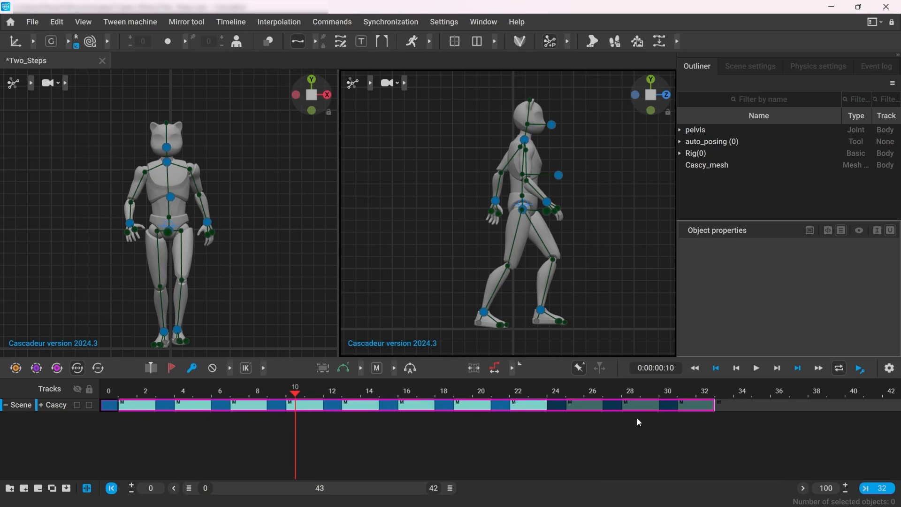
{"action": "left_click", "coordinate": [112, 407]}
{"action": "left_click", "coordinate": [183, 406]}
{"action": "key", "text": "plus"}
{"action": "key", "text": "plus"}
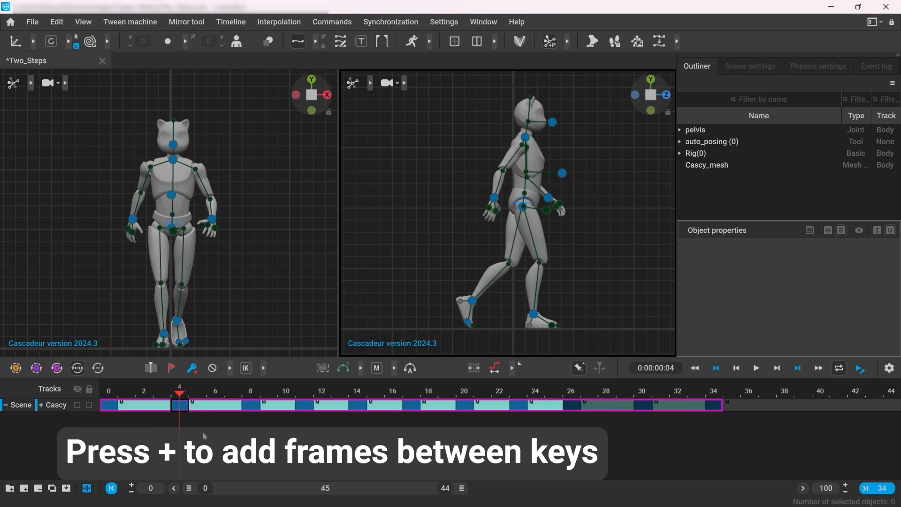
{"action": "left_click", "coordinate": [251, 407]}
{"action": "key", "text": "plus"}
{"action": "left_click", "coordinate": [319, 403]}
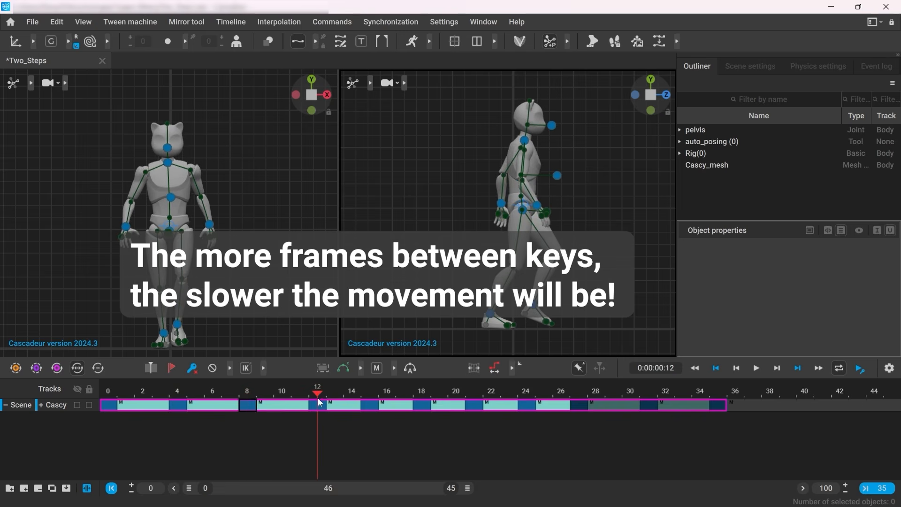
{"action": "key", "text": "plus"}
{"action": "left_click", "coordinate": [379, 404]}
{"action": "key", "text": "plus"}
{"action": "left_click", "coordinate": [442, 404]}
{"action": "key", "text": "plus"}
{"action": "left_click", "coordinate": [501, 404]}
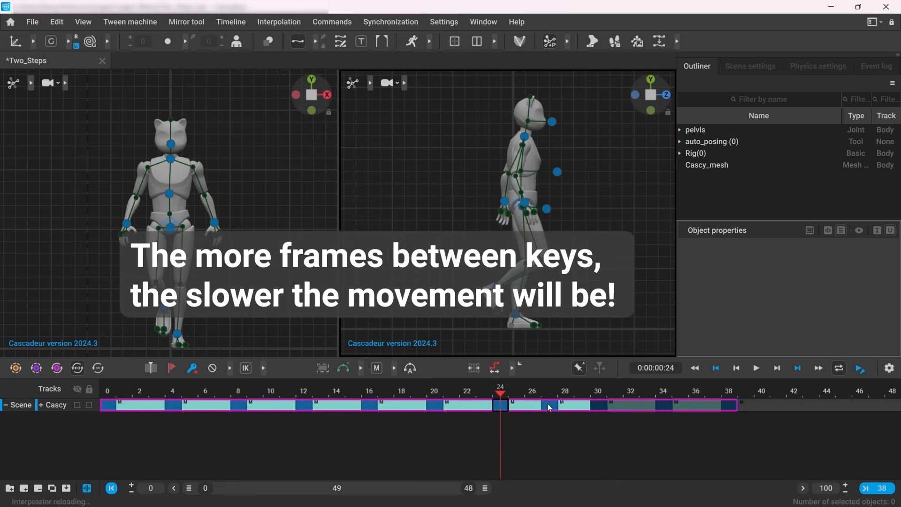
{"action": "key", "text": "plus"}
{"action": "key", "text": "plus"}
{"action": "left_click", "coordinate": [557, 407]}
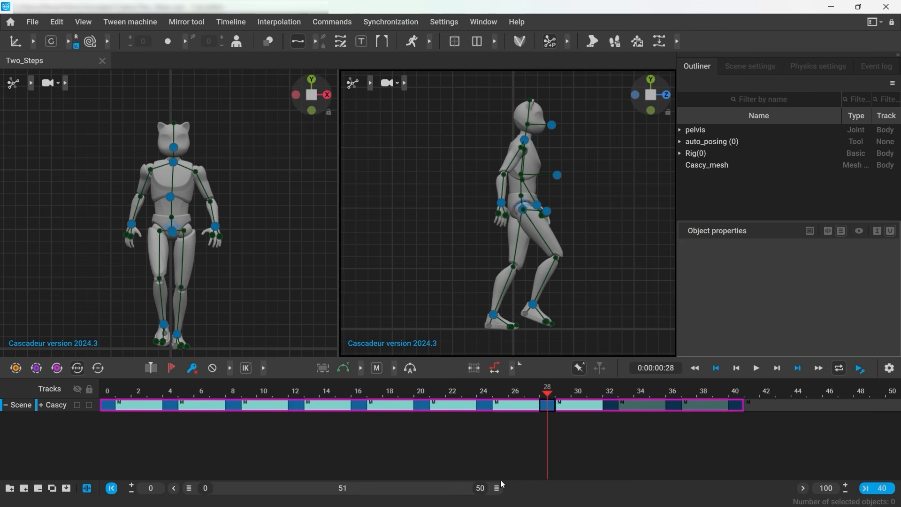
Step: Set the timeline's last frame to 96 and extend the cycle to frame 96, checking the looped poses
{"action": "left_click", "coordinate": [481, 490]}
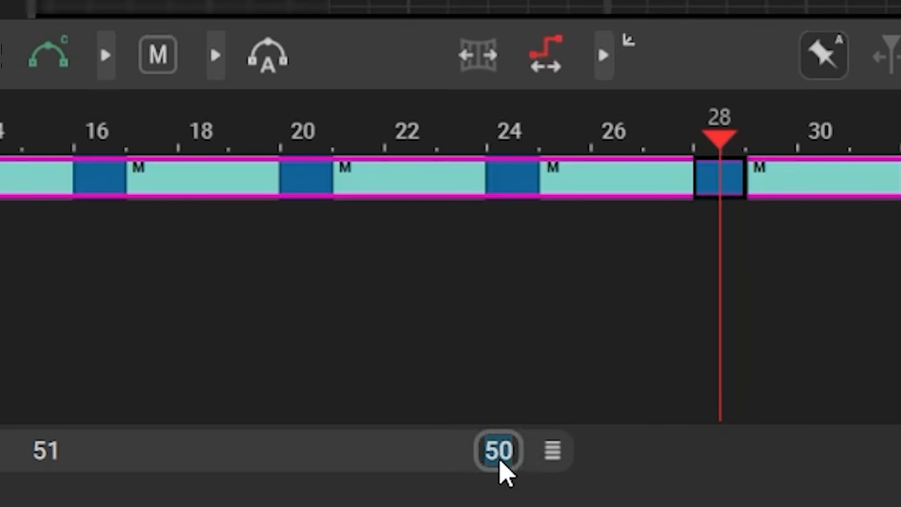
{"action": "type", "text": "96"}
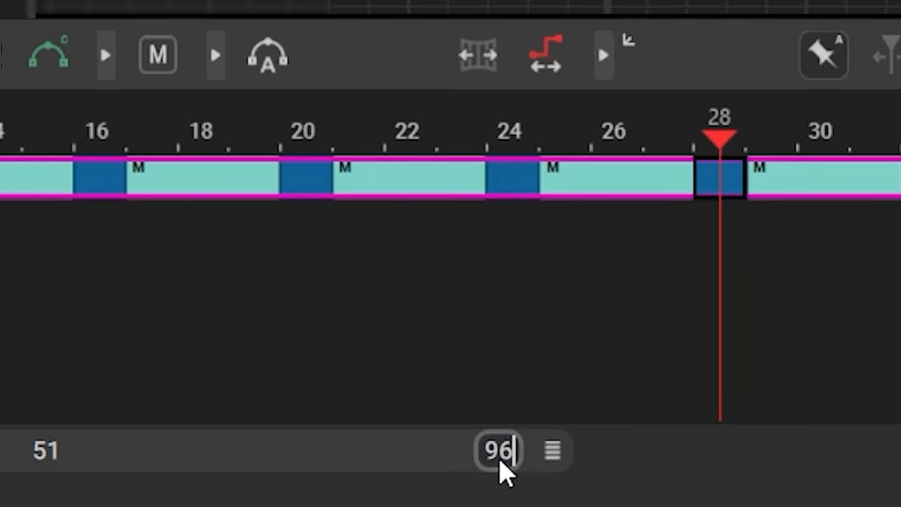
{"action": "key", "text": "Return"}
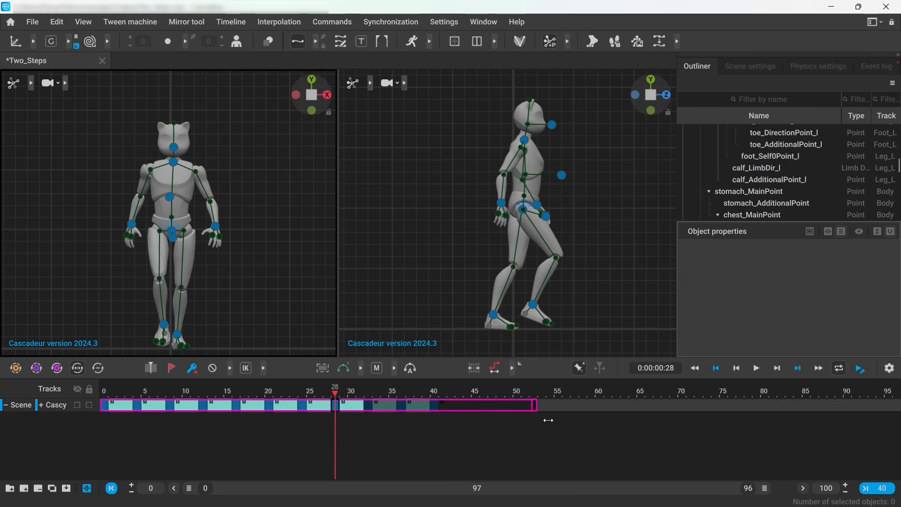
{"action": "left_click_drag", "start_coordinate": [335, 393], "coordinate": [896, 428]}
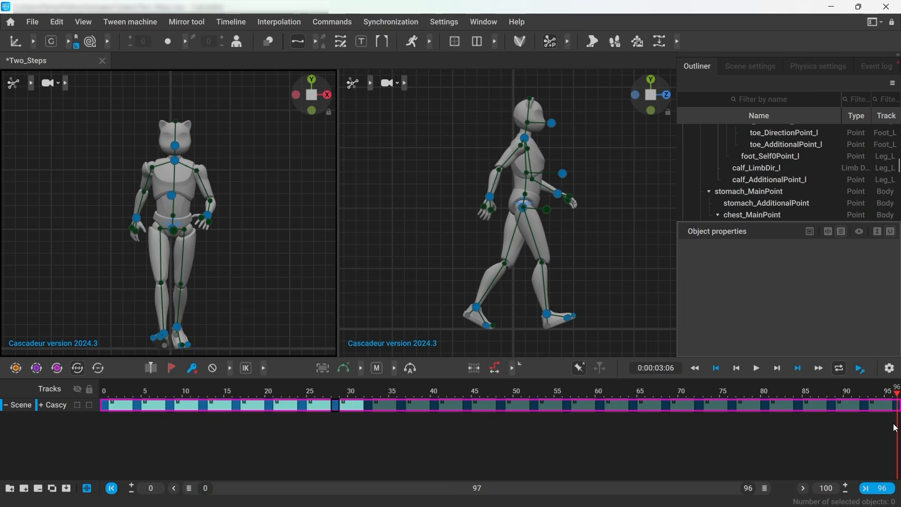
{"action": "left_click", "coordinate": [477, 448]}
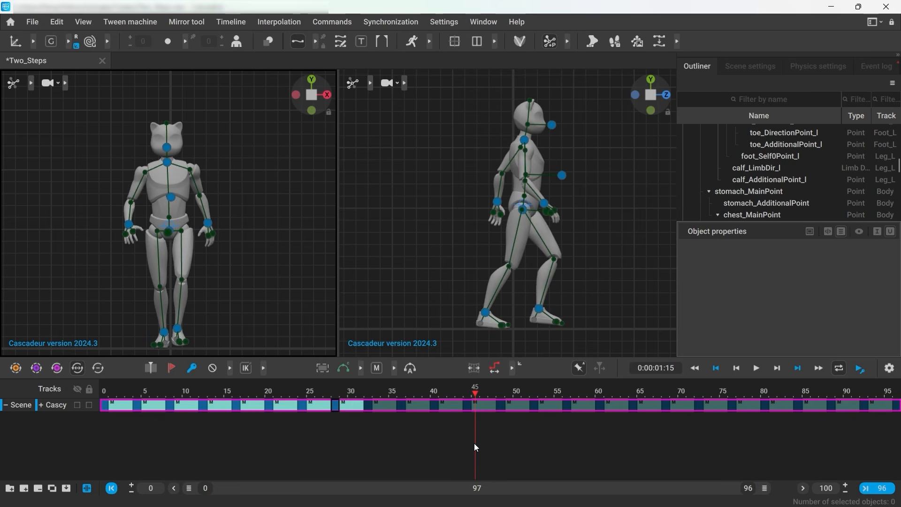
{"action": "left_click", "coordinate": [105, 396]}
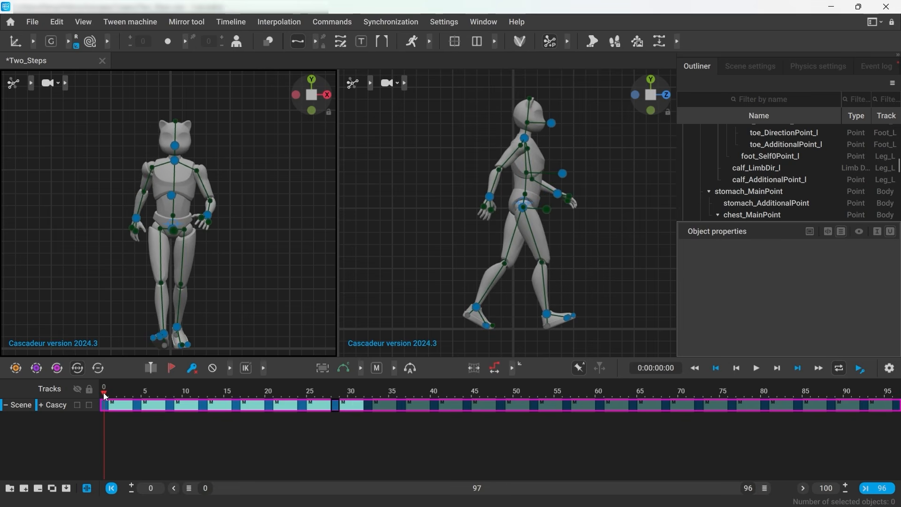
{"action": "left_click", "coordinate": [897, 397]}
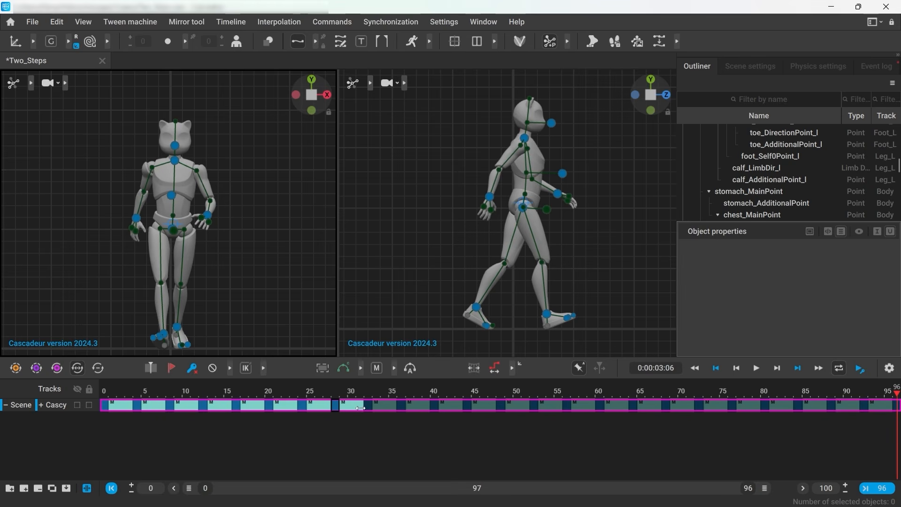
{"action": "left_click_drag", "start_coordinate": [361, 408], "coordinate": [559, 431]}
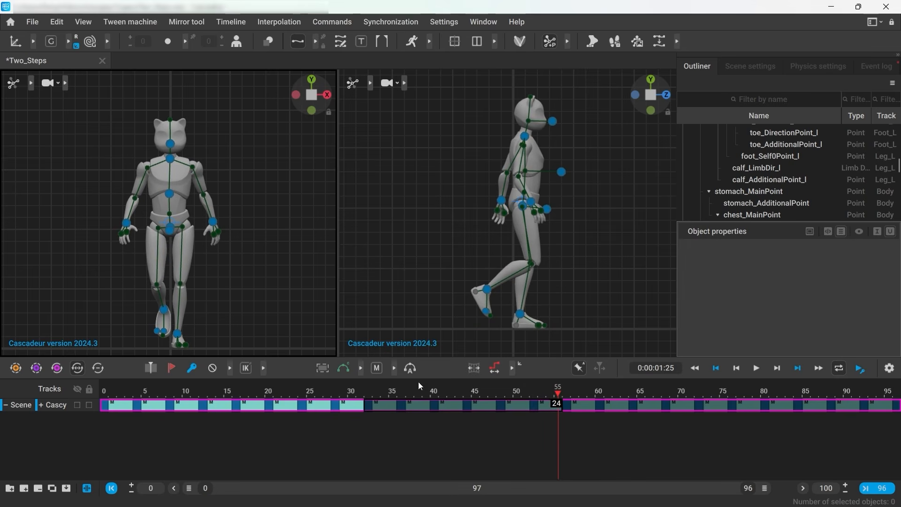
Step: Turn on the Physics Assistant and switch to a single viewport with a perspective view
{"action": "left_click", "coordinate": [141, 408]}
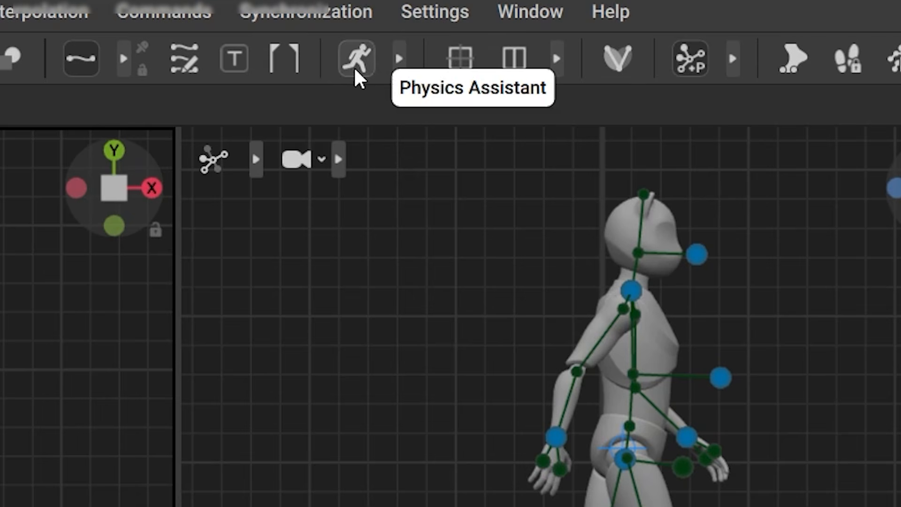
{"action": "left_click", "coordinate": [355, 70]}
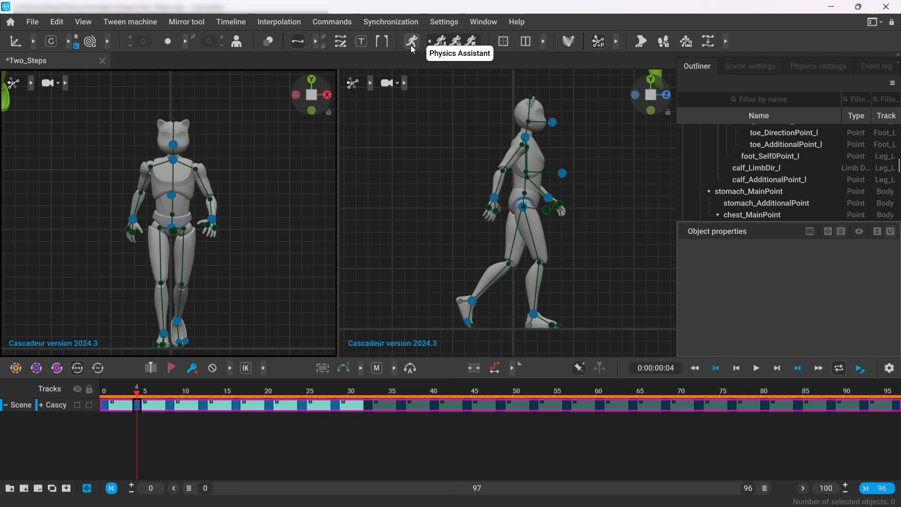
{"action": "left_click", "coordinate": [544, 41]}
{"action": "left_click", "coordinate": [555, 41]}
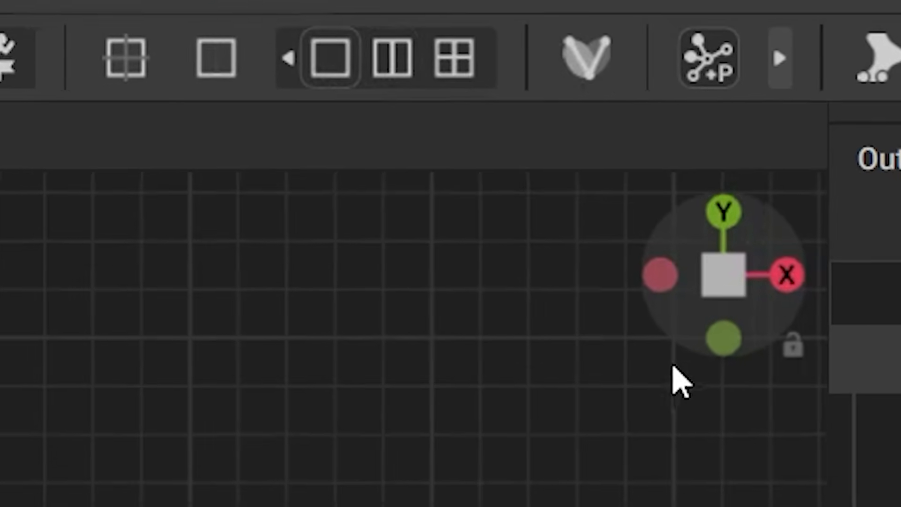
{"action": "left_click", "coordinate": [714, 291]}
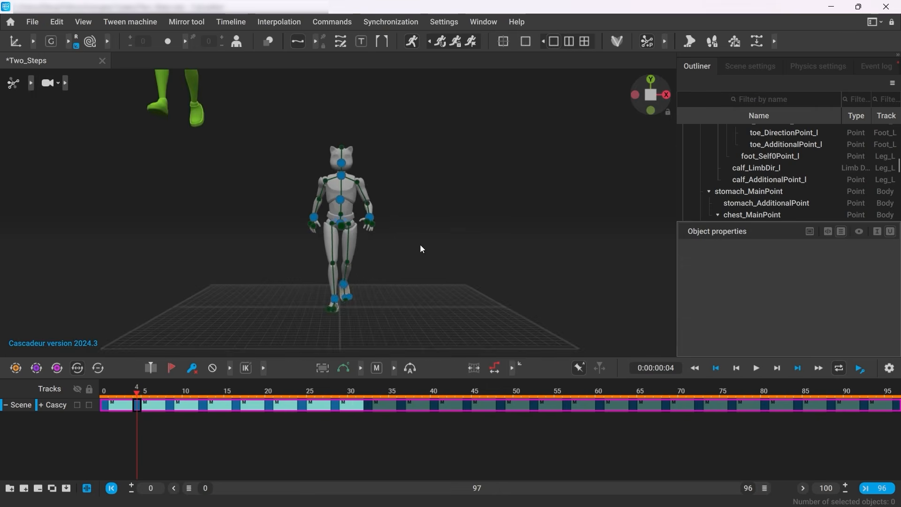
Step: Compare the green physics preview with the animated character, and examine how the feet meet the ground from frame 0 to frame 45
{"action": "scroll", "coordinate": [420, 245], "scroll_direction": "down", "scroll_amount": 2}
{"action": "left_click_drag", "start_coordinate": [300, 239], "coordinate": [424, 238], "text": "alt"}
{"action": "middle_click_drag", "start_coordinate": [444, 228], "coordinate": [413, 284], "text": "alt"}
{"action": "right_click_drag", "start_coordinate": [412, 284], "coordinate": [357, 286], "text": "alt"}
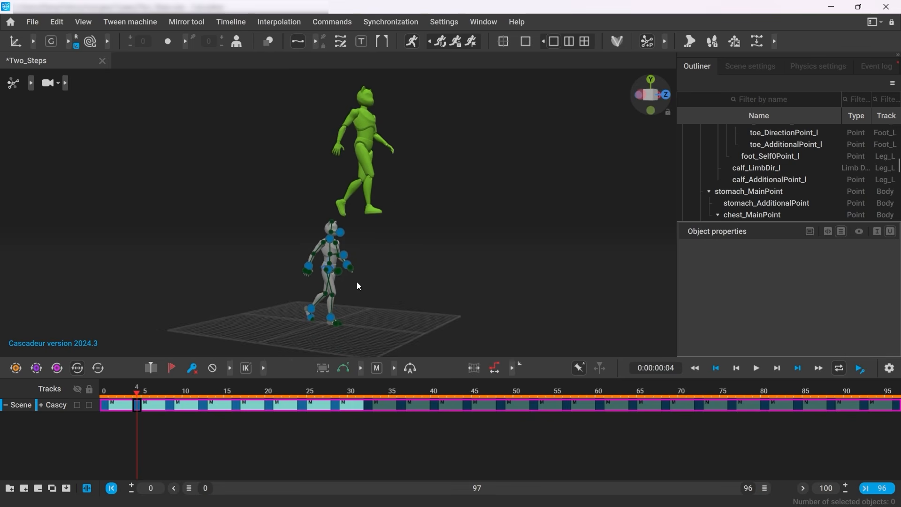
{"action": "left_click_drag", "start_coordinate": [136, 391], "coordinate": [101, 408]}
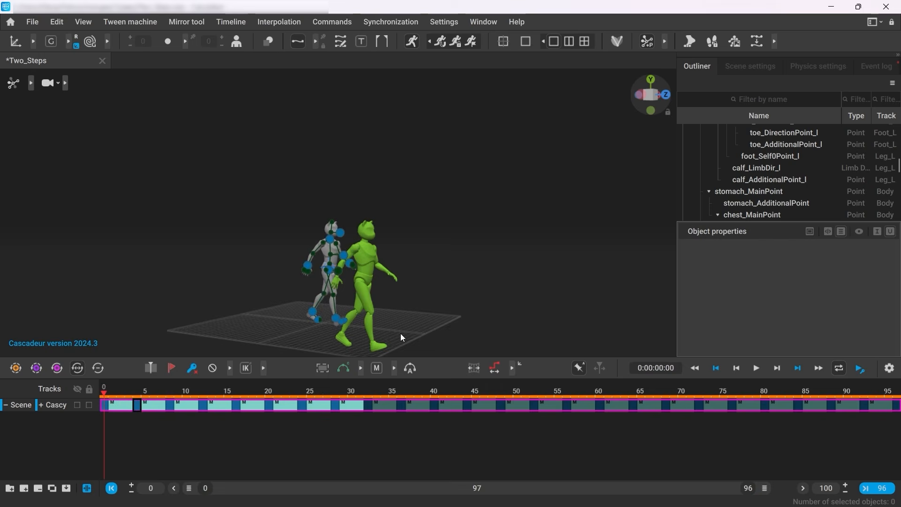
{"action": "right_click_drag", "start_coordinate": [402, 336], "coordinate": [412, 249]}
{"action": "scroll", "coordinate": [313, 267], "scroll_direction": "up", "scroll_amount": 8}
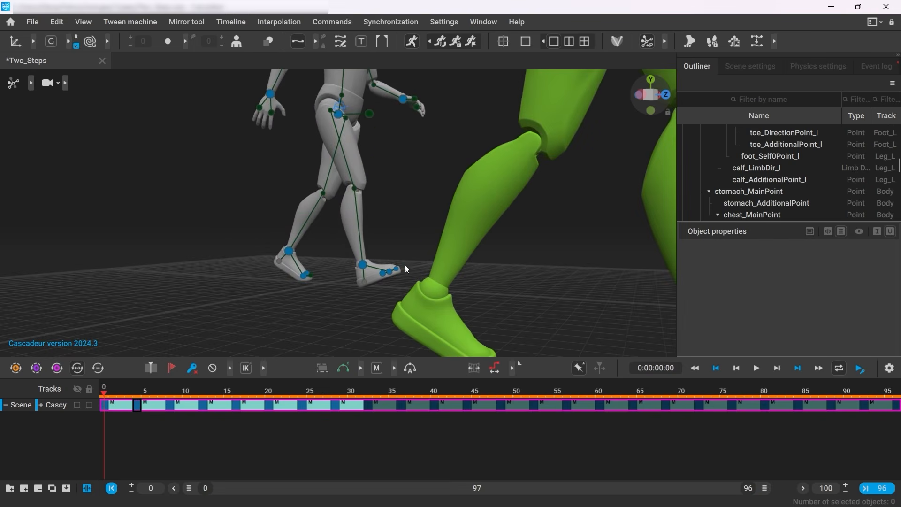
{"action": "scroll", "coordinate": [319, 306], "scroll_direction": "up", "scroll_amount": 10}
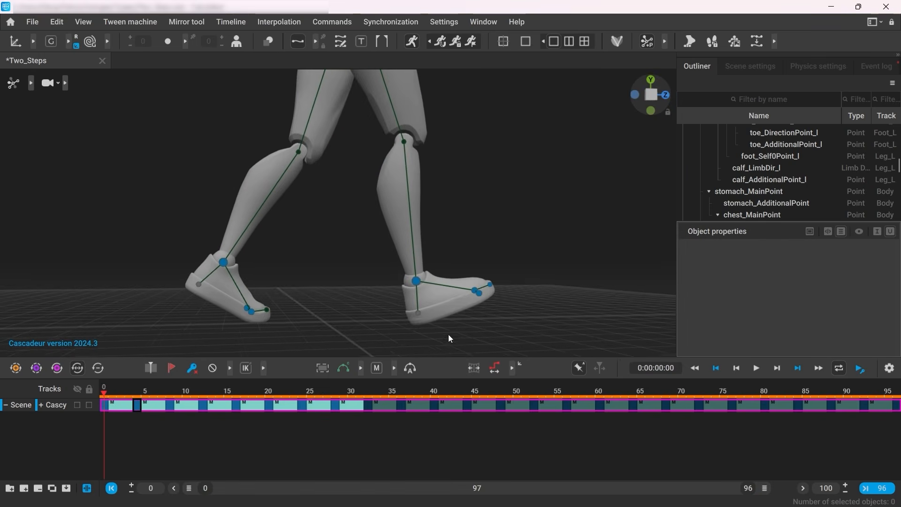
{"action": "left_click_drag", "start_coordinate": [116, 400], "coordinate": [483, 418]}
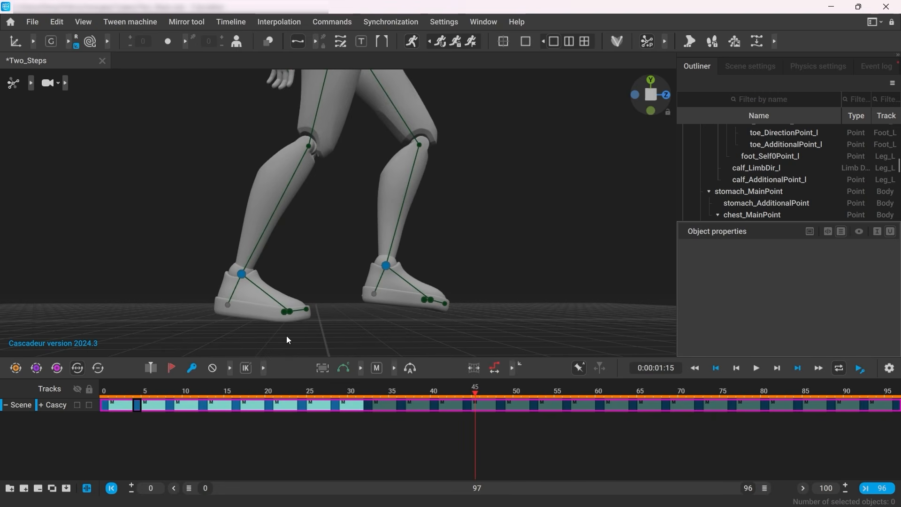
Step: Select the heel and toe points of both feet and the interval from frame 0 to frame 32
{"action": "left_click", "coordinate": [226, 303], "text": "shift"}
{"action": "left_click_drag", "start_coordinate": [277, 308], "coordinate": [320, 329], "text": "shift"}
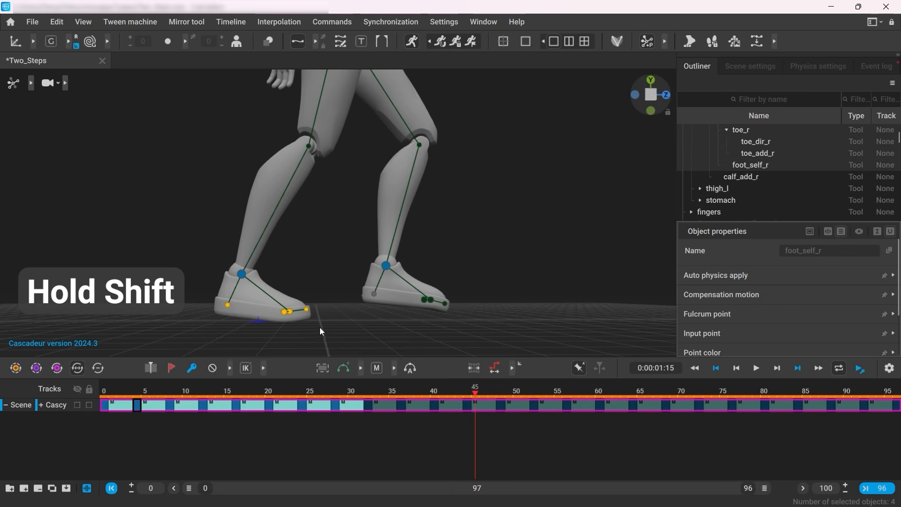
{"action": "left_click", "coordinate": [372, 296], "text": "shift"}
{"action": "left_click_drag", "start_coordinate": [417, 293], "coordinate": [453, 316], "text": "shift"}
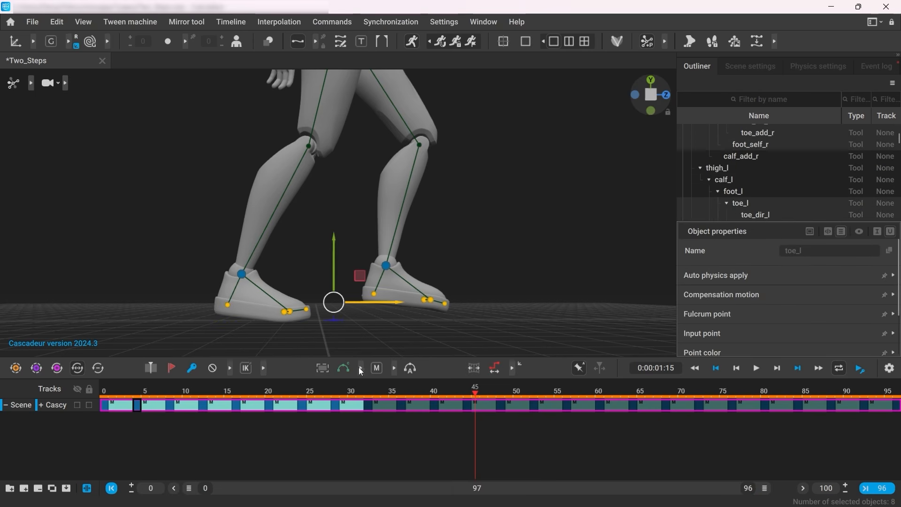
{"action": "left_click_drag", "start_coordinate": [110, 408], "coordinate": [371, 406]}
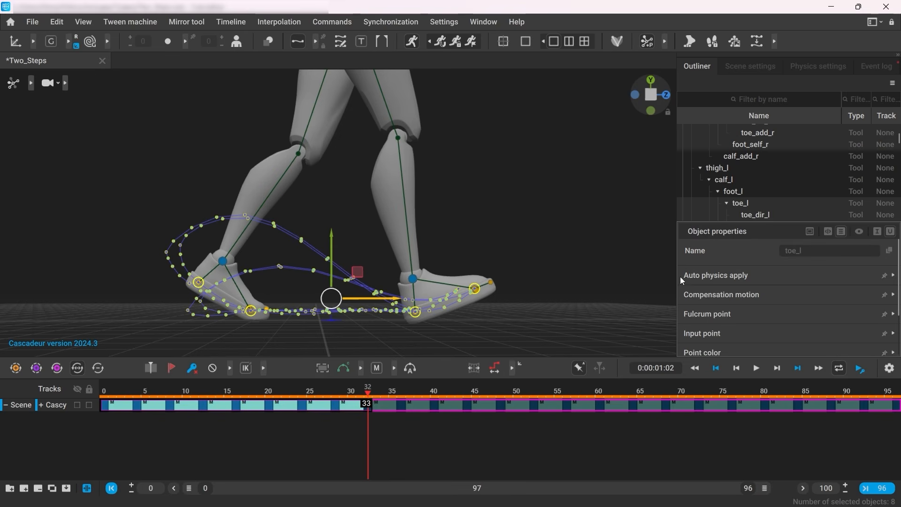
Step: Set the Fulcrum point max speed to 10 for the selected foot points, applying the change to the whole selected interval
{"action": "left_click", "coordinate": [720, 320]}
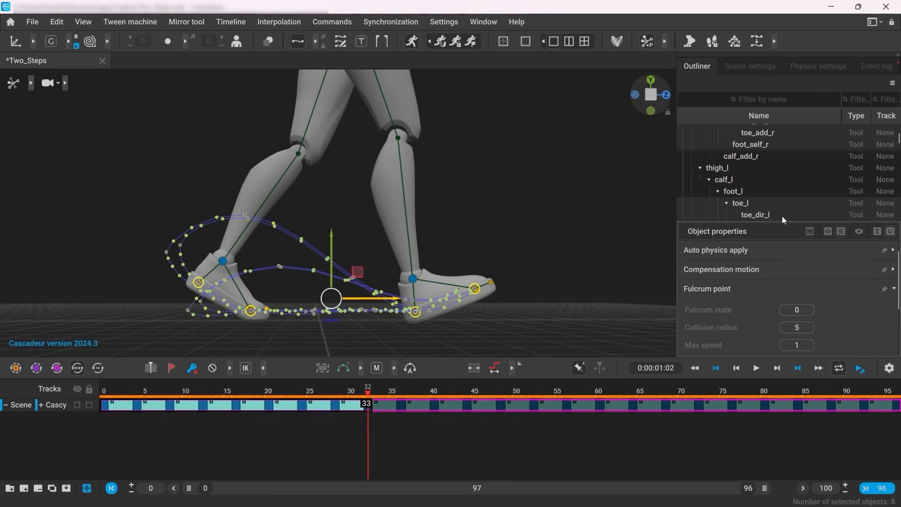
{"action": "left_click", "coordinate": [809, 230]}
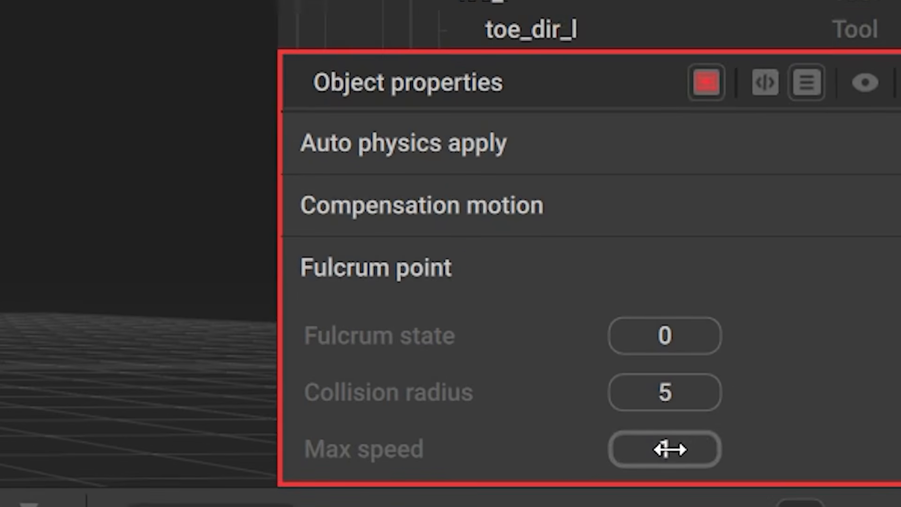
{"action": "left_click", "coordinate": [670, 449]}
{"action": "type", "text": "10"}
{"action": "key", "text": "Return"}
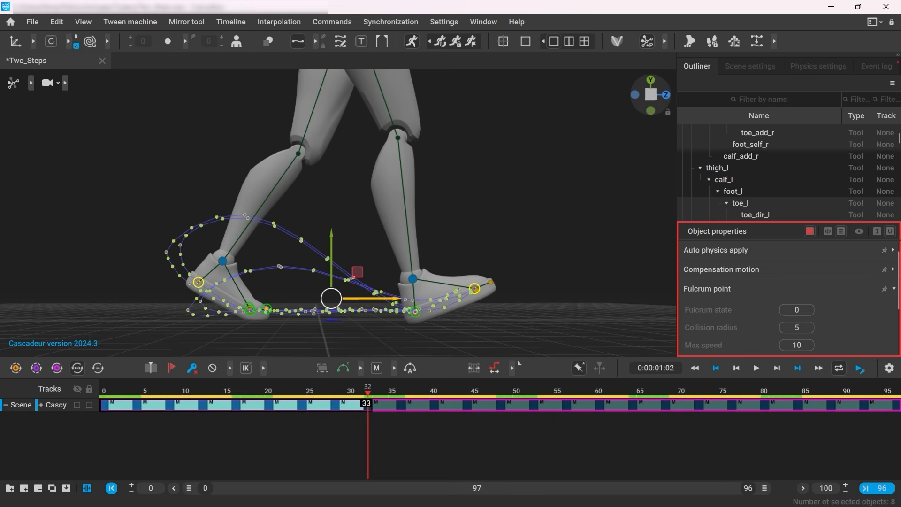
Step: Deselect the foot points and examine the walk and the green physics preview along the timeline
{"action": "left_click", "coordinate": [569, 253]}
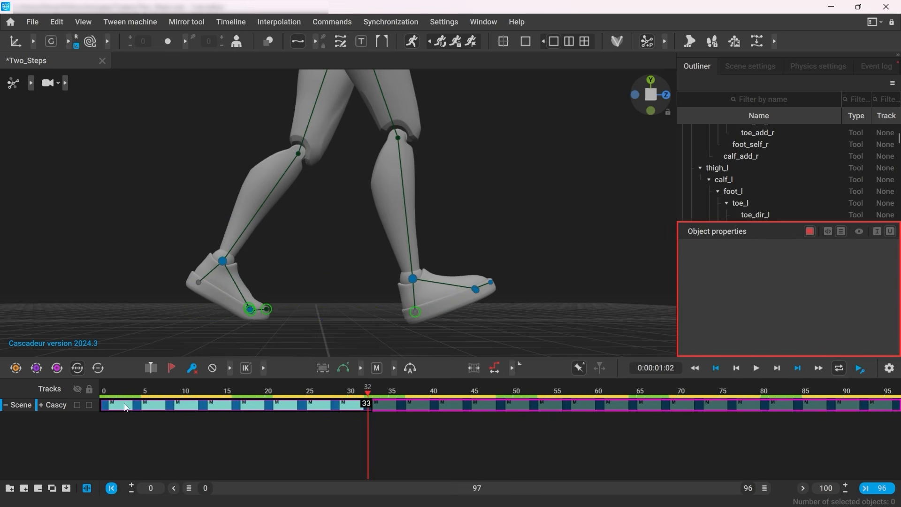
{"action": "left_click_drag", "start_coordinate": [104, 389], "coordinate": [302, 397]}
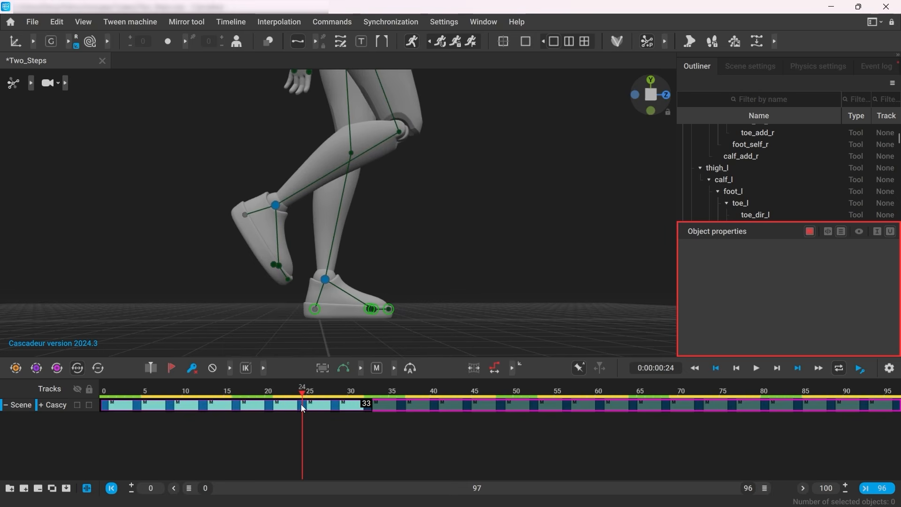
{"action": "left_click_drag", "start_coordinate": [302, 397], "coordinate": [690, 390]}
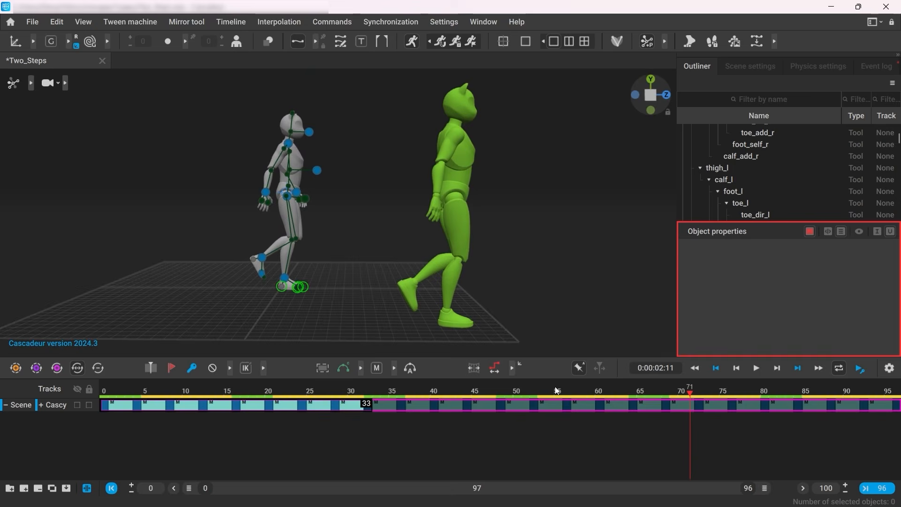
{"action": "left_click_drag", "start_coordinate": [421, 396], "coordinate": [802, 406]}
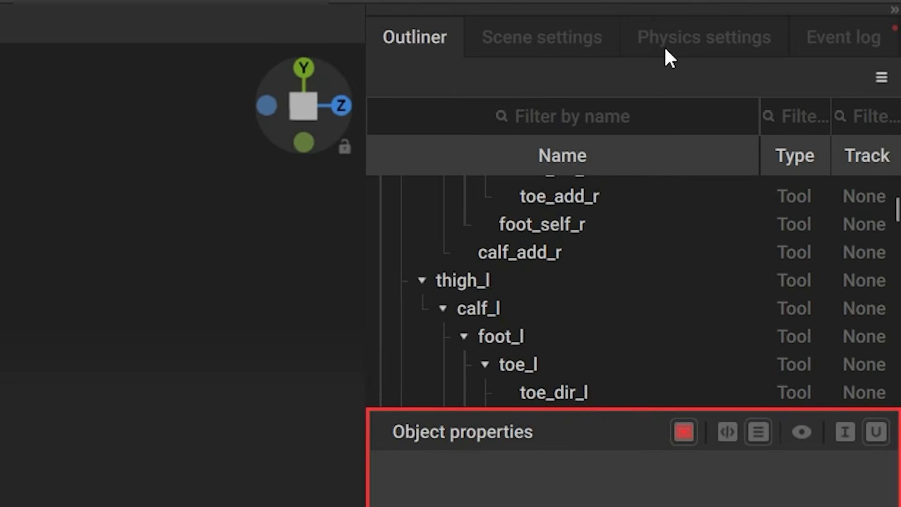
Step: Open the physics settings and compare the physics preview with the character's motion from the side and the front
{"action": "left_click", "coordinate": [802, 69]}
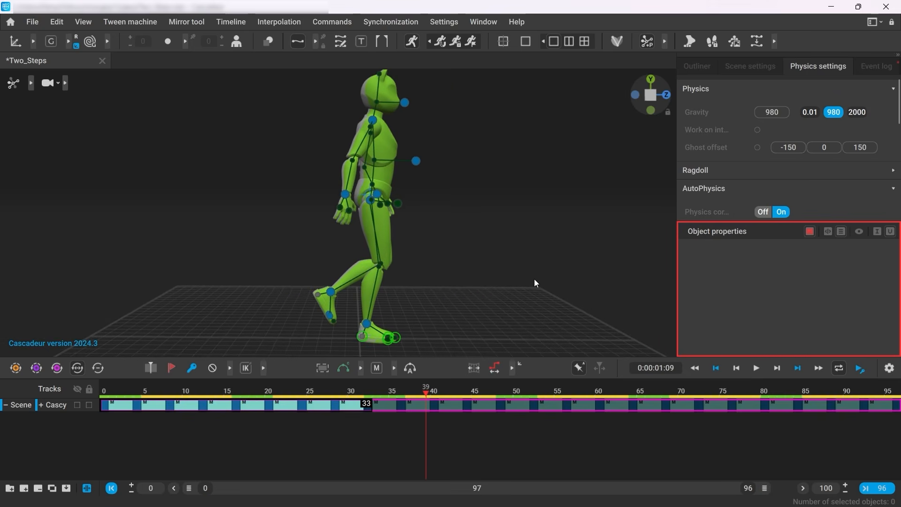
{"action": "left_click_drag", "start_coordinate": [389, 392], "coordinate": [203, 397]}
{"action": "left_click_drag", "start_coordinate": [408, 324], "coordinate": [316, 336], "text": "alt"}
{"action": "left_click_drag", "start_coordinate": [206, 393], "coordinate": [600, 398]}
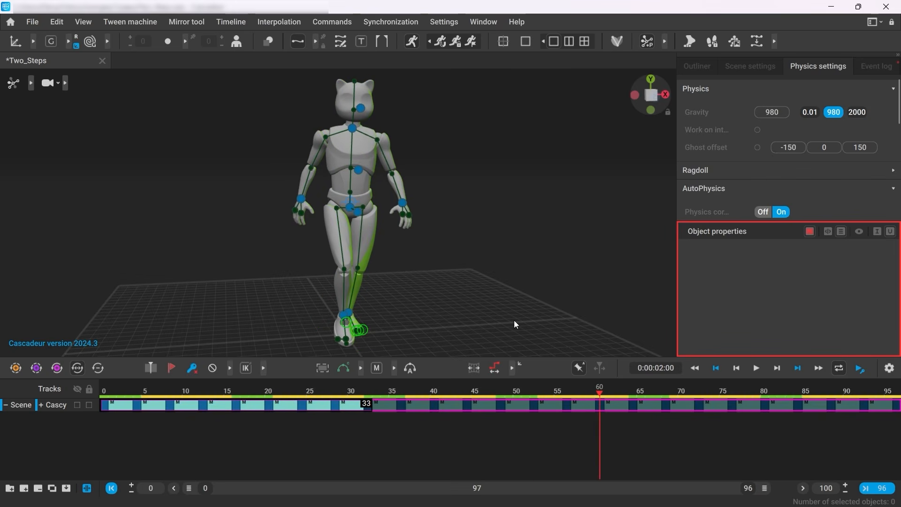
Step: Enlarge the AutoPhysics settings area, turn on Smooth trajectory and set it to 87
{"action": "left_click_drag", "start_coordinate": [709, 223], "coordinate": [710, 320]}
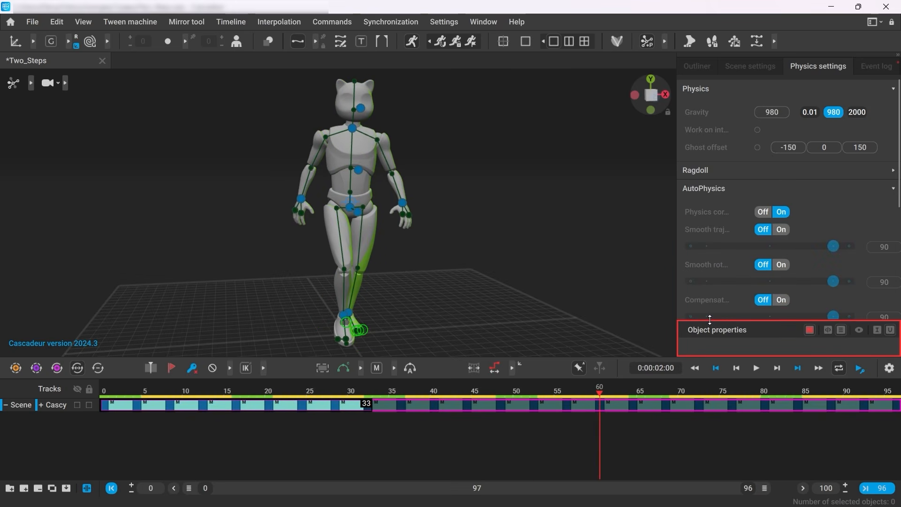
{"action": "scroll", "coordinate": [726, 232], "scroll_direction": "down", "scroll_amount": 3}
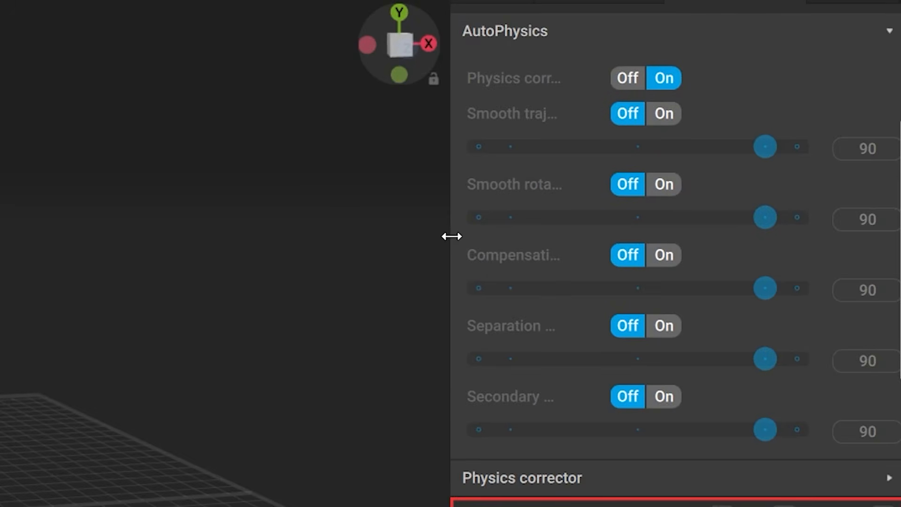
{"action": "left_click_drag", "start_coordinate": [452, 236], "coordinate": [379, 237]}
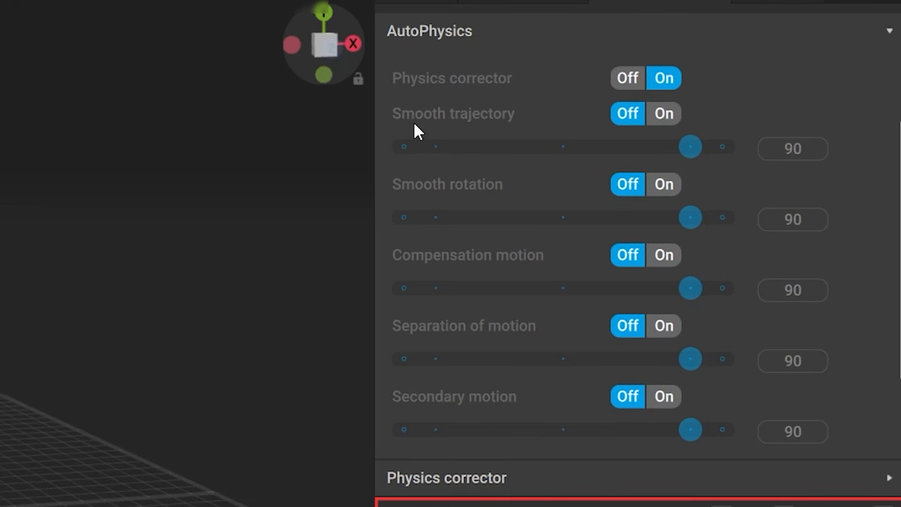
{"action": "left_click", "coordinate": [665, 114]}
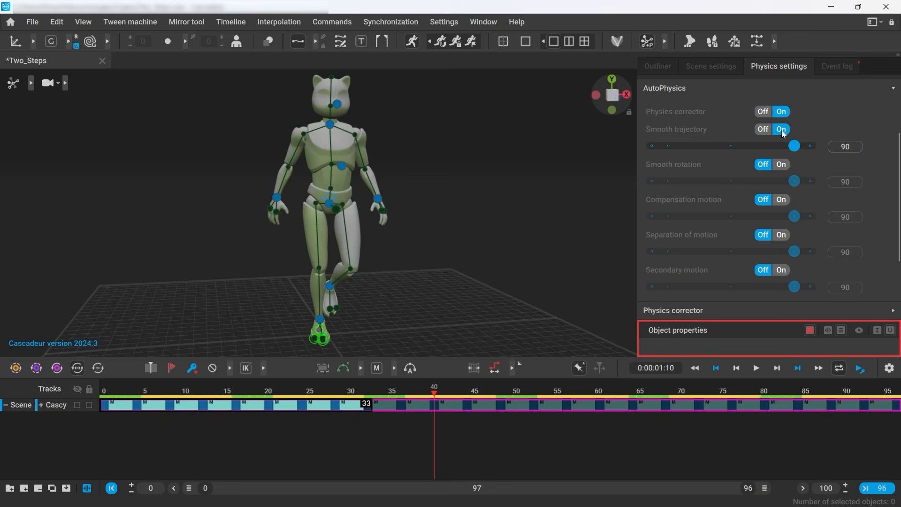
{"action": "mouse_move", "coordinate": [795, 146]}
{"action": "left_mouse_down"}
{"action": "mouse_move", "coordinate": [808, 147]}
{"action": "mouse_move", "coordinate": [725, 149]}
{"action": "mouse_move", "coordinate": [792, 148]}
{"action": "left_mouse_up"}
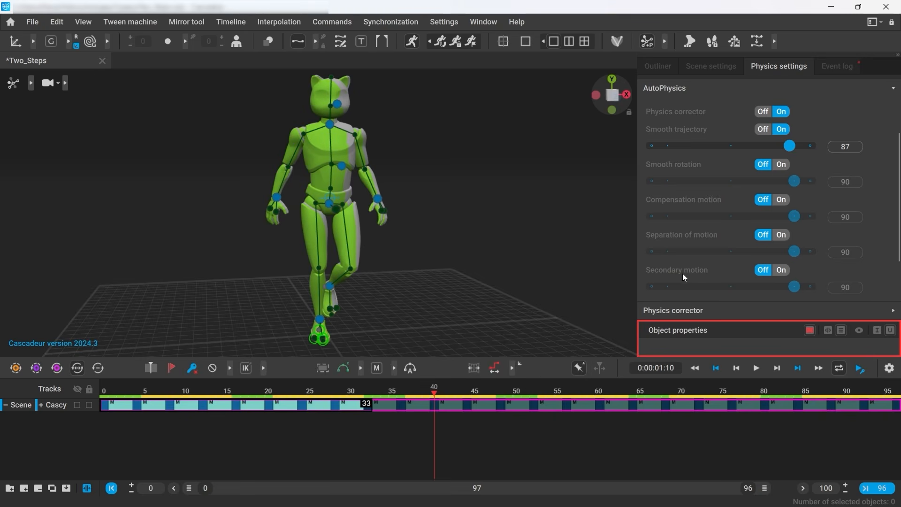
Step: Turn on Secondary motion and set it to 50, checking the arm and body movement from the side
{"action": "left_click", "coordinate": [782, 270]}
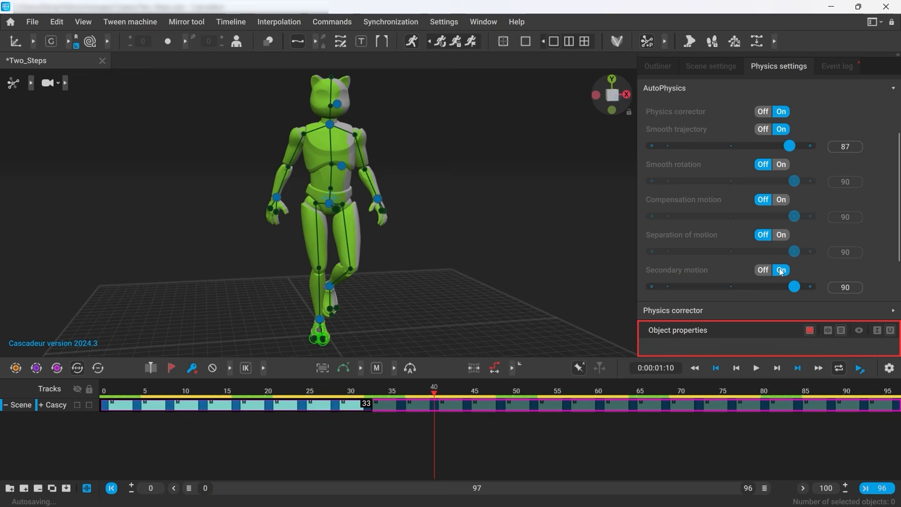
{"action": "left_click_drag", "start_coordinate": [485, 288], "coordinate": [376, 224], "text": "alt"}
{"action": "right_click_drag", "start_coordinate": [376, 224], "coordinate": [435, 280], "text": "alt"}
{"action": "left_click_drag", "start_coordinate": [362, 395], "coordinate": [733, 397]}
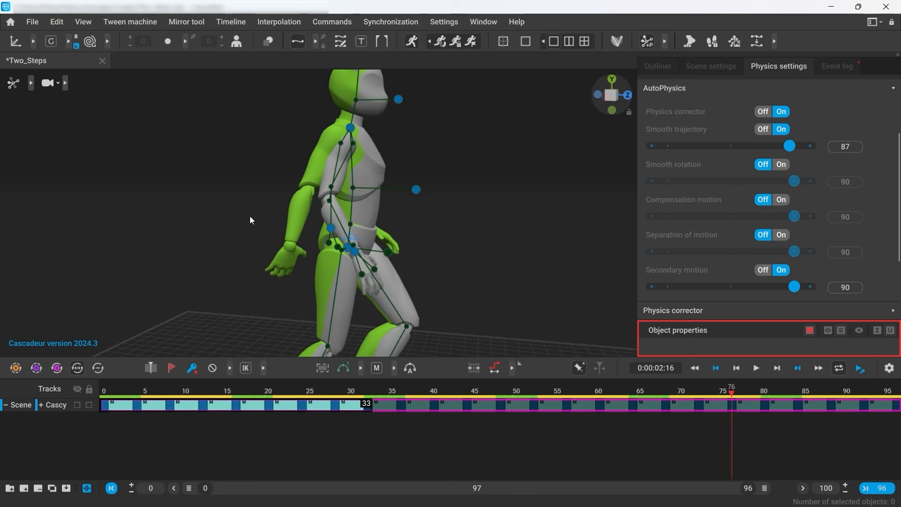
{"action": "left_click_drag", "start_coordinate": [795, 287], "coordinate": [735, 291]}
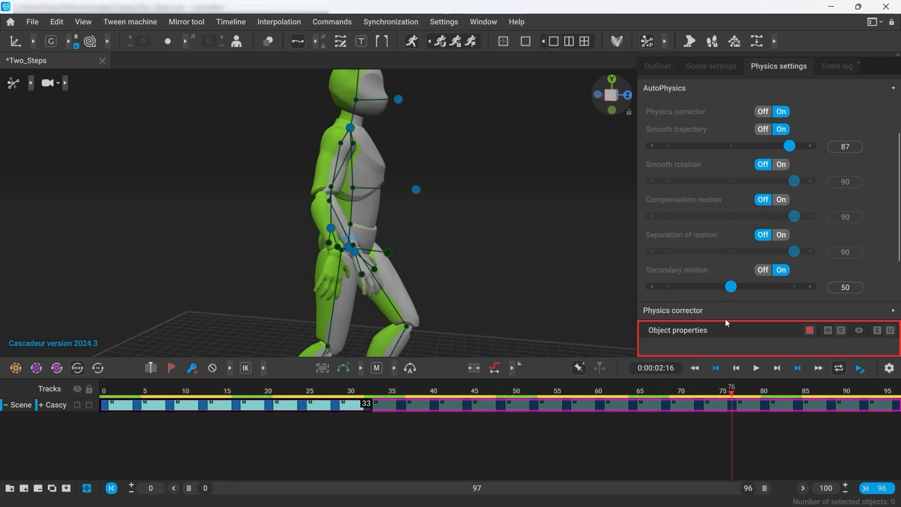
{"action": "left_click_drag", "start_coordinate": [416, 391], "coordinate": [864, 393]}
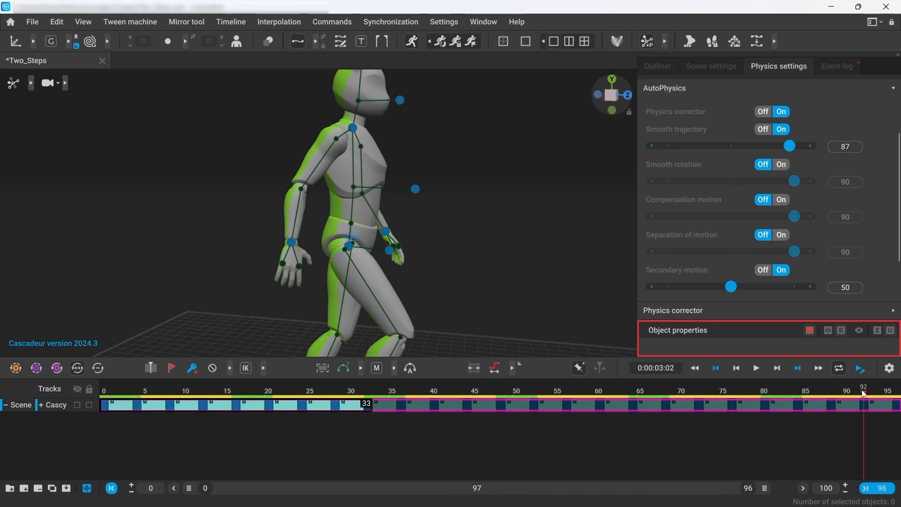
Step: Remove the cycles and snap the animation to physics, agreeing to turn the one-time motion options off after the snap
{"action": "scroll", "coordinate": [493, 245], "scroll_direction": "down", "scroll_amount": 3}
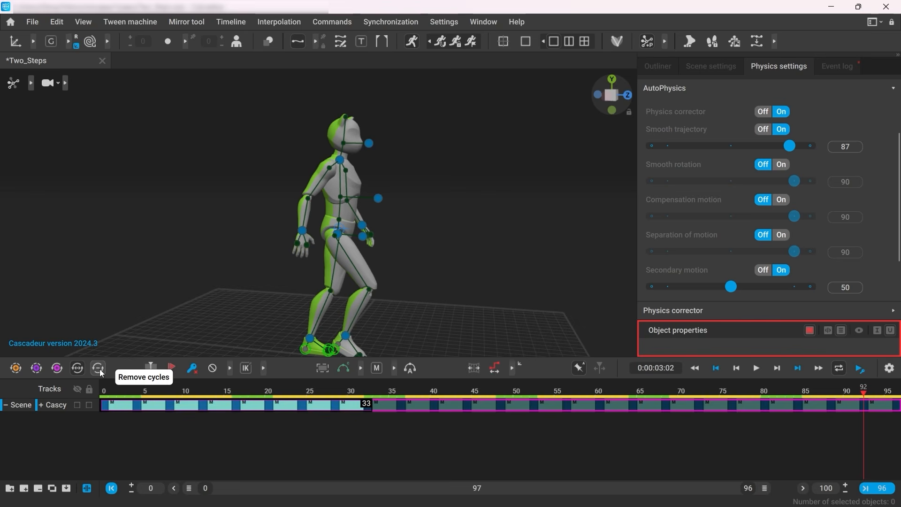
{"action": "left_click", "coordinate": [195, 310]}
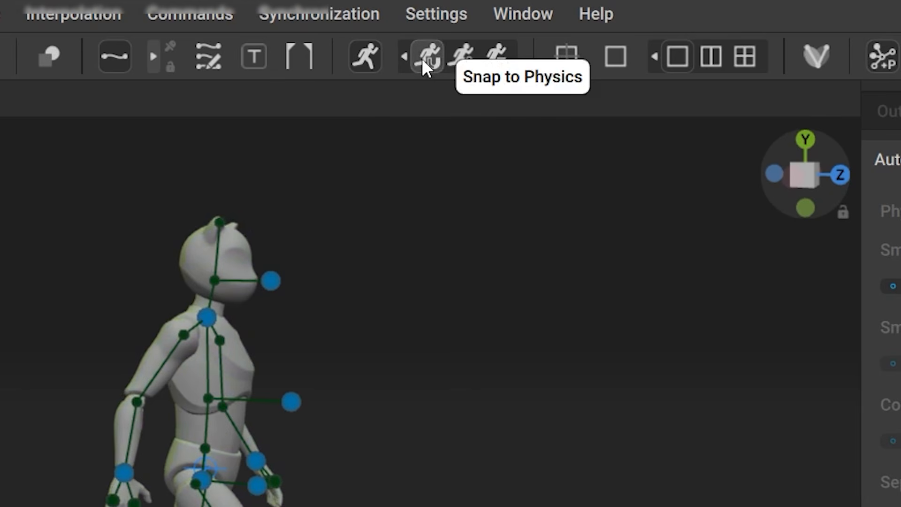
{"action": "left_click", "coordinate": [424, 59]}
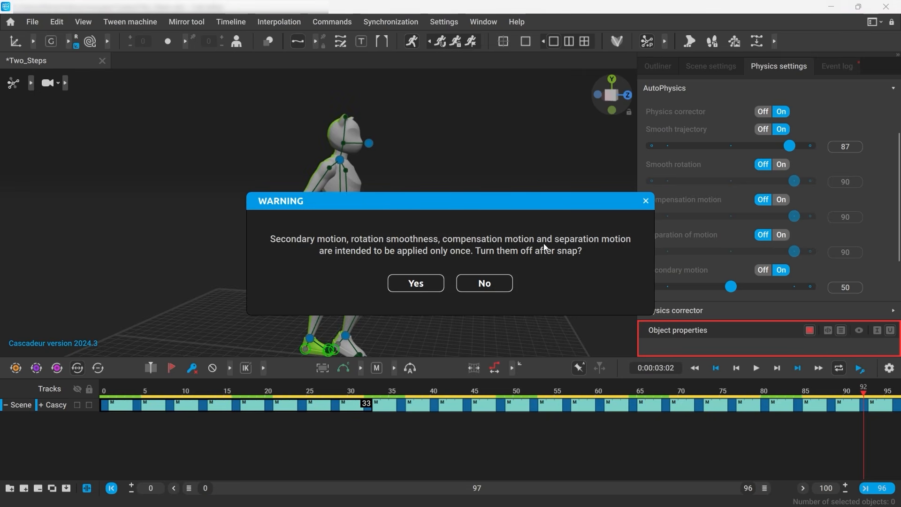
{"action": "left_click", "coordinate": [409, 290]}
Step: Review the snapped walk animation from frame 0 to frame 92, including a close look at the hands and hips
{"action": "left_click", "coordinate": [264, 392]}
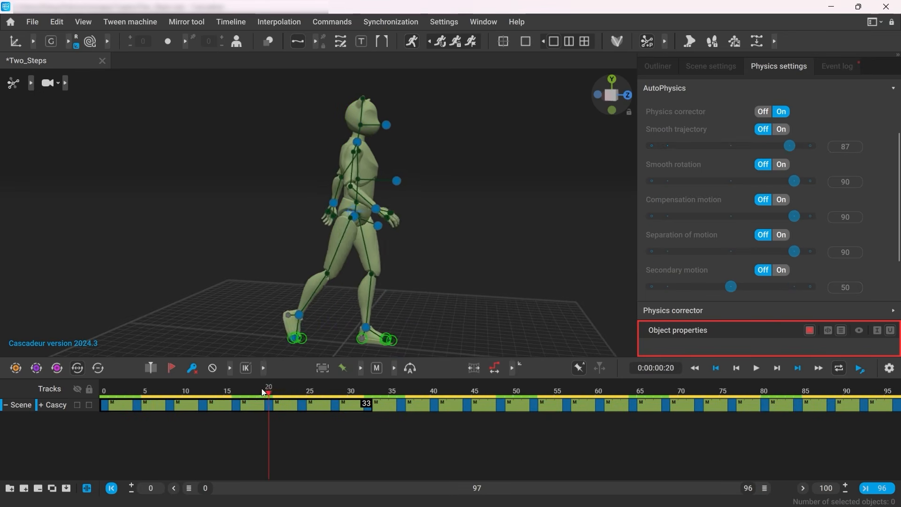
{"action": "left_click", "coordinate": [344, 395]}
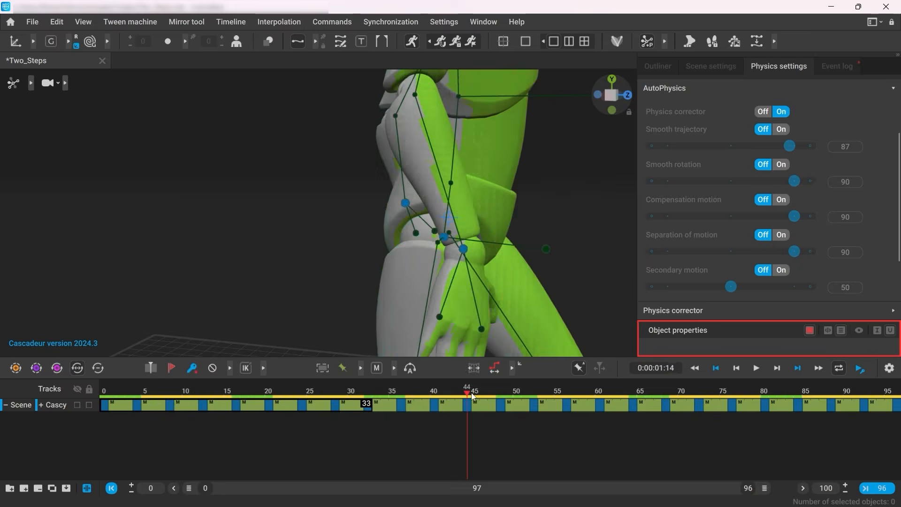
{"action": "left_click_drag", "start_coordinate": [466, 396], "coordinate": [410, 398]}
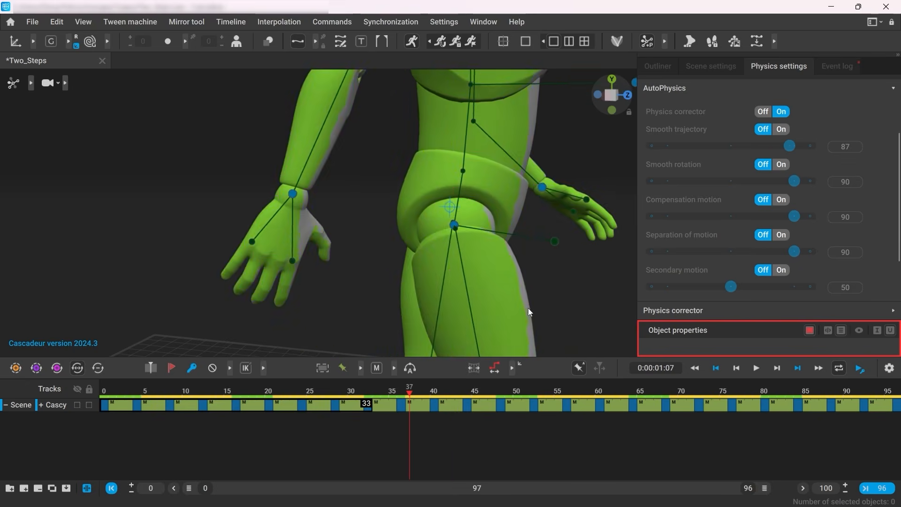
{"action": "right_click_drag", "start_coordinate": [529, 313], "coordinate": [287, 261], "text": "alt"}
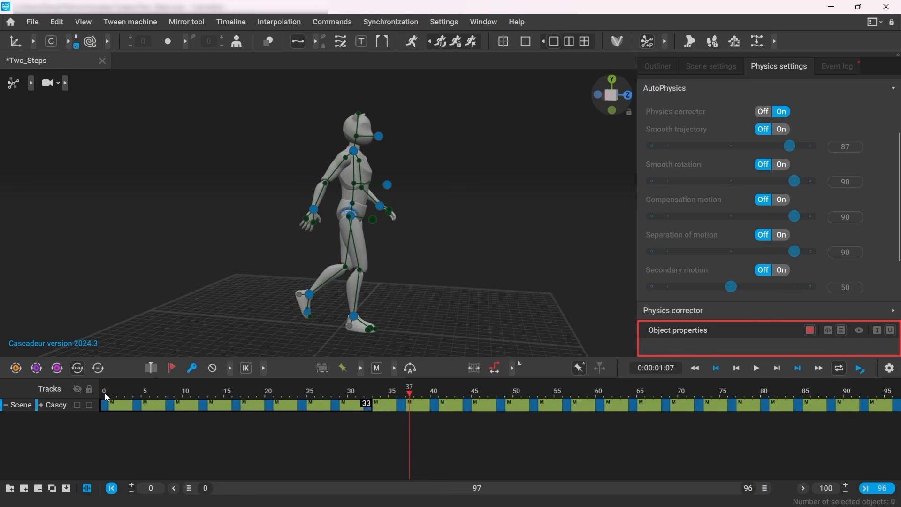
{"action": "left_click_drag", "start_coordinate": [104, 394], "coordinate": [866, 408]}
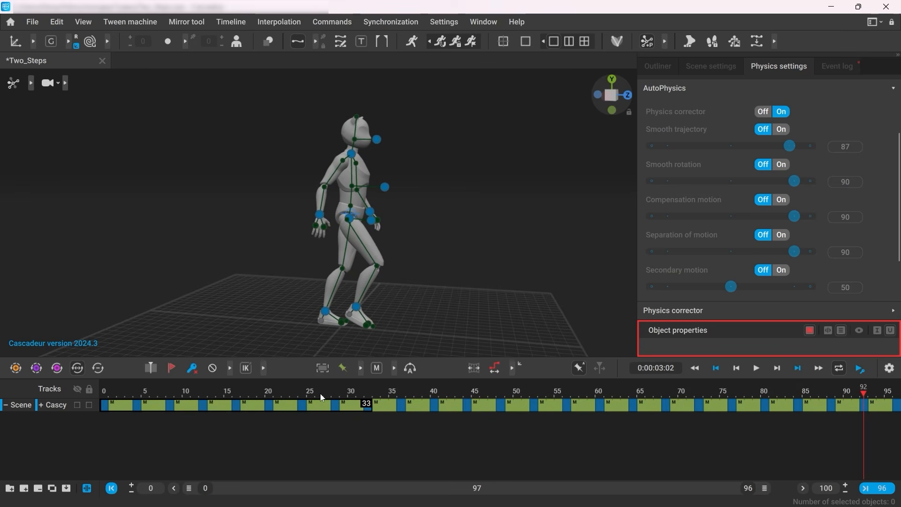
Step: Compare the poses at frames 32 and 64, and move the interval between them to the start of the timeline at frame 0
{"action": "left_click_drag", "start_coordinate": [331, 398], "coordinate": [631, 415]}
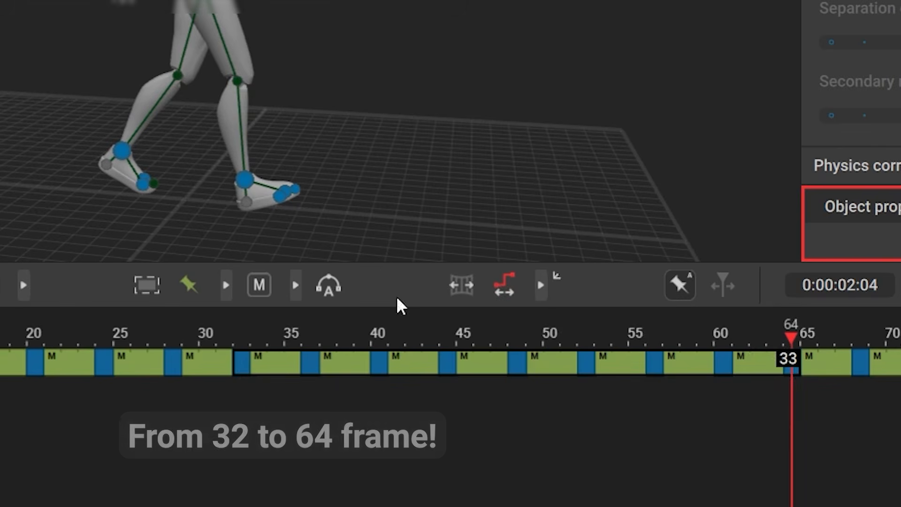
{"action": "left_click", "coordinate": [241, 339]}
{"action": "left_click", "coordinate": [633, 393]}
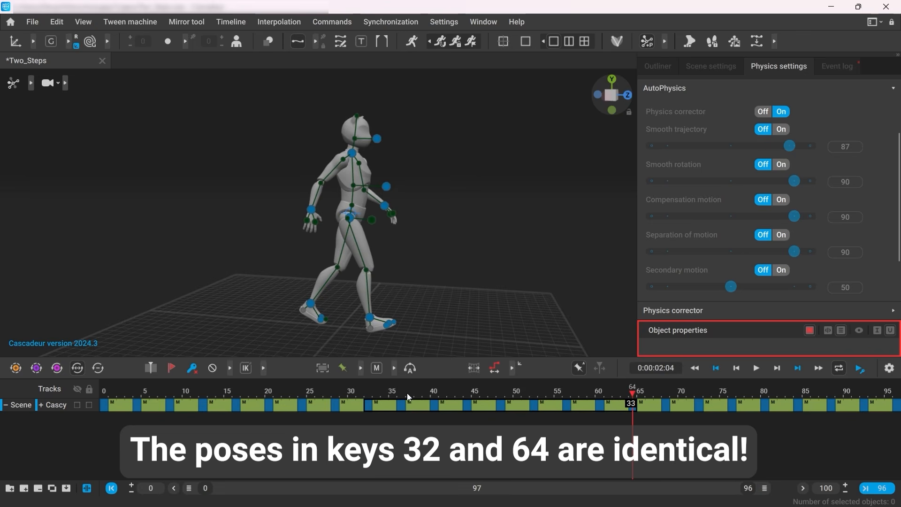
{"action": "left_click", "coordinate": [368, 393]}
{"action": "left_click", "coordinate": [634, 390]}
{"action": "middle_click_drag", "start_coordinate": [462, 404], "coordinate": [465, 404]}
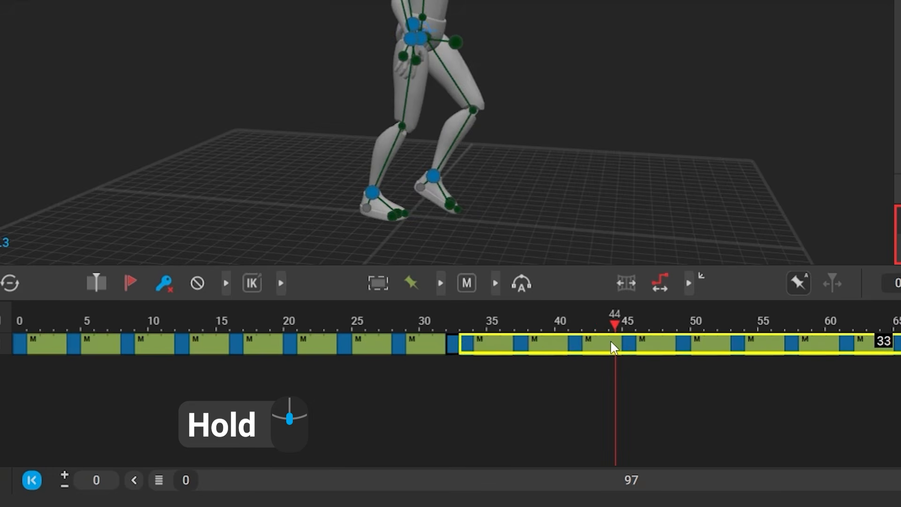
{"action": "middle_click_drag", "start_coordinate": [612, 342], "coordinate": [168, 336]}
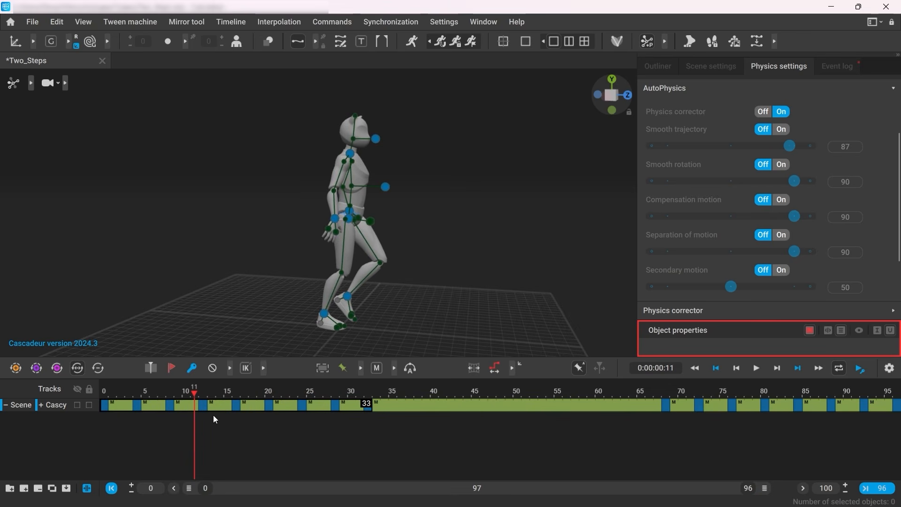
Step: Select the interval from frame 34 to frame 96 and delete all its keyframes
{"action": "left_click_drag", "start_coordinate": [387, 408], "coordinate": [897, 420]}
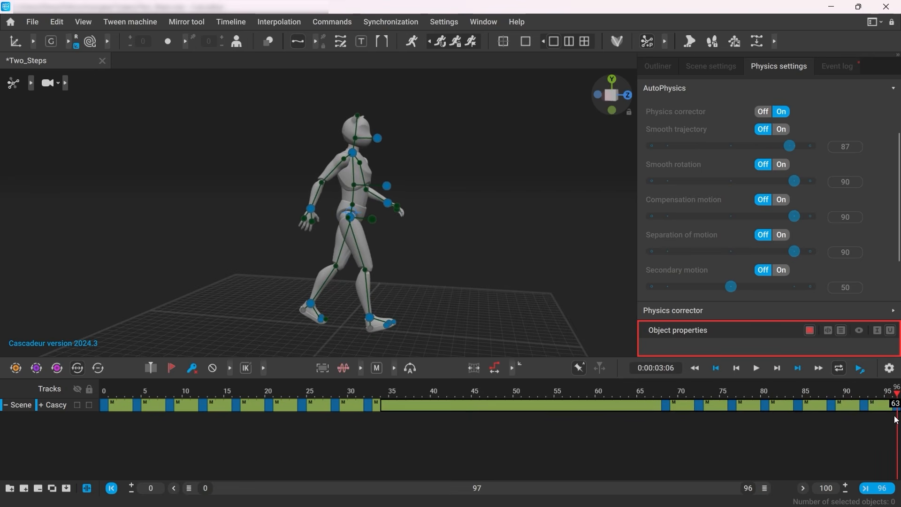
{"action": "key", "text": "alt+f"}
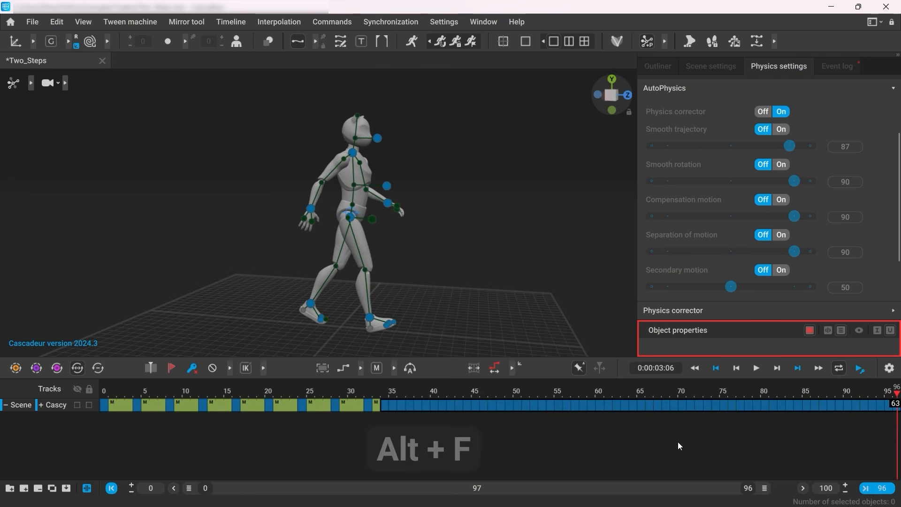
{"action": "key", "text": "alt+f"}
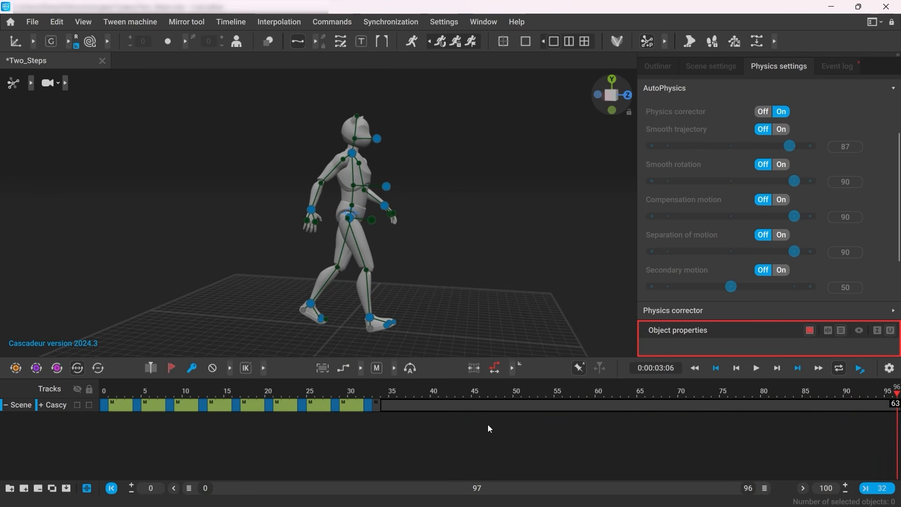
Step: Shorten the timeline to end at frame 32, limit the playback range to frames 0 to 31, and play the loop
{"action": "left_click", "coordinate": [877, 488]}
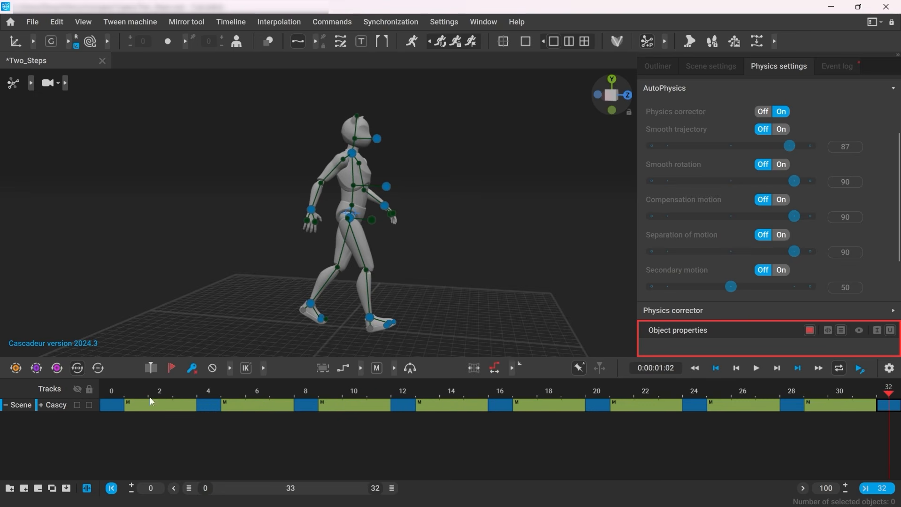
{"action": "left_click_drag", "start_coordinate": [393, 490], "coordinate": [387, 488]}
{"action": "key", "text": "space"}
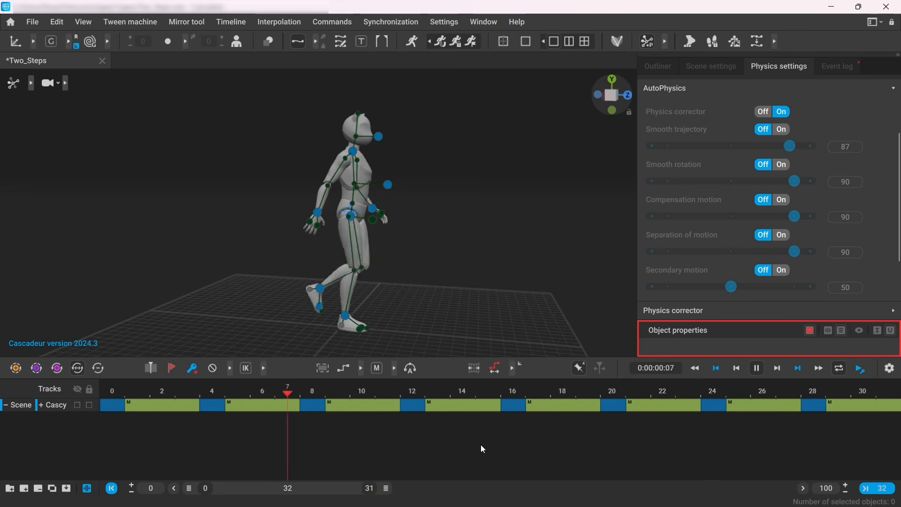